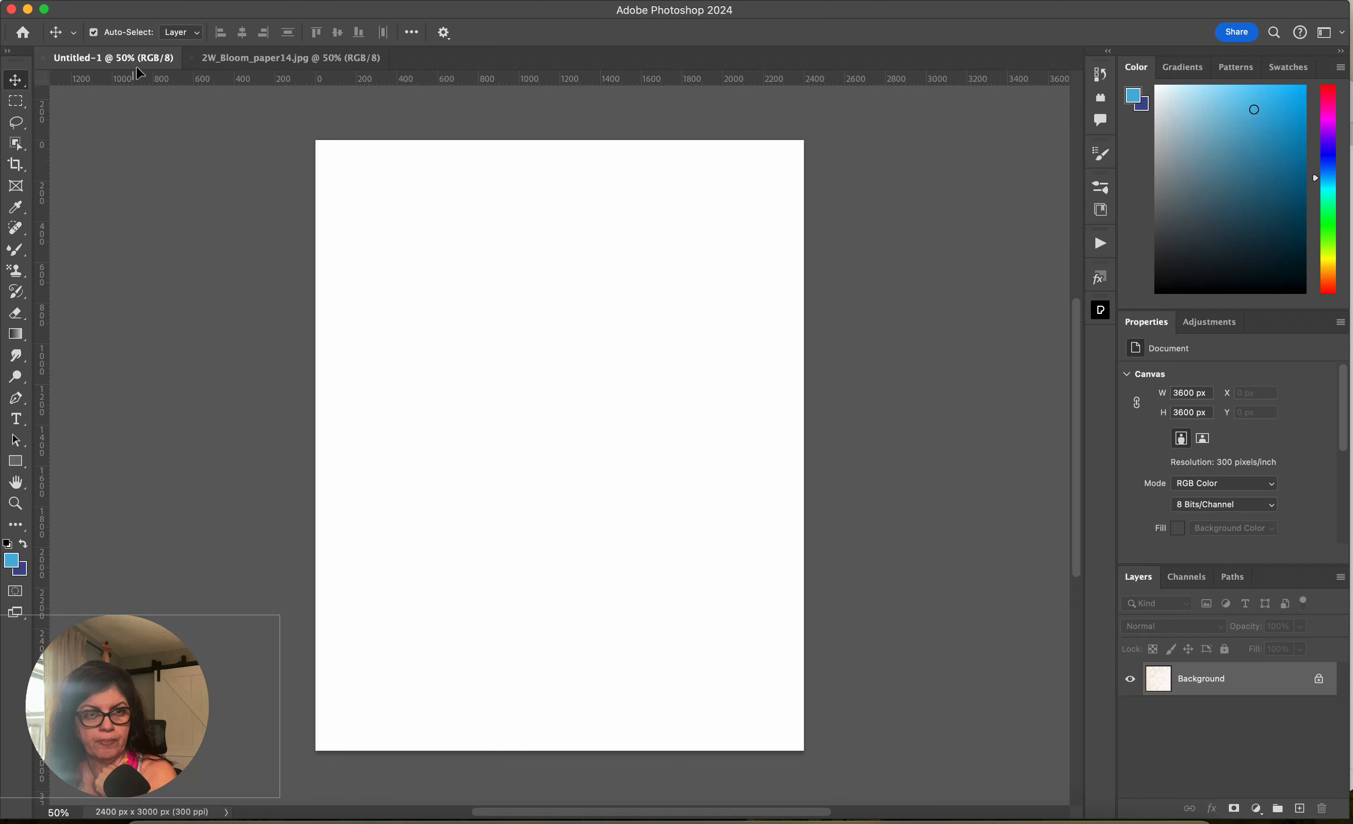
- Bring the woven 2W_Bloom_paper14 texture into the Untitled-1 canvas and scale it to about 3088 px square
drag(473, 312, 609, 407)
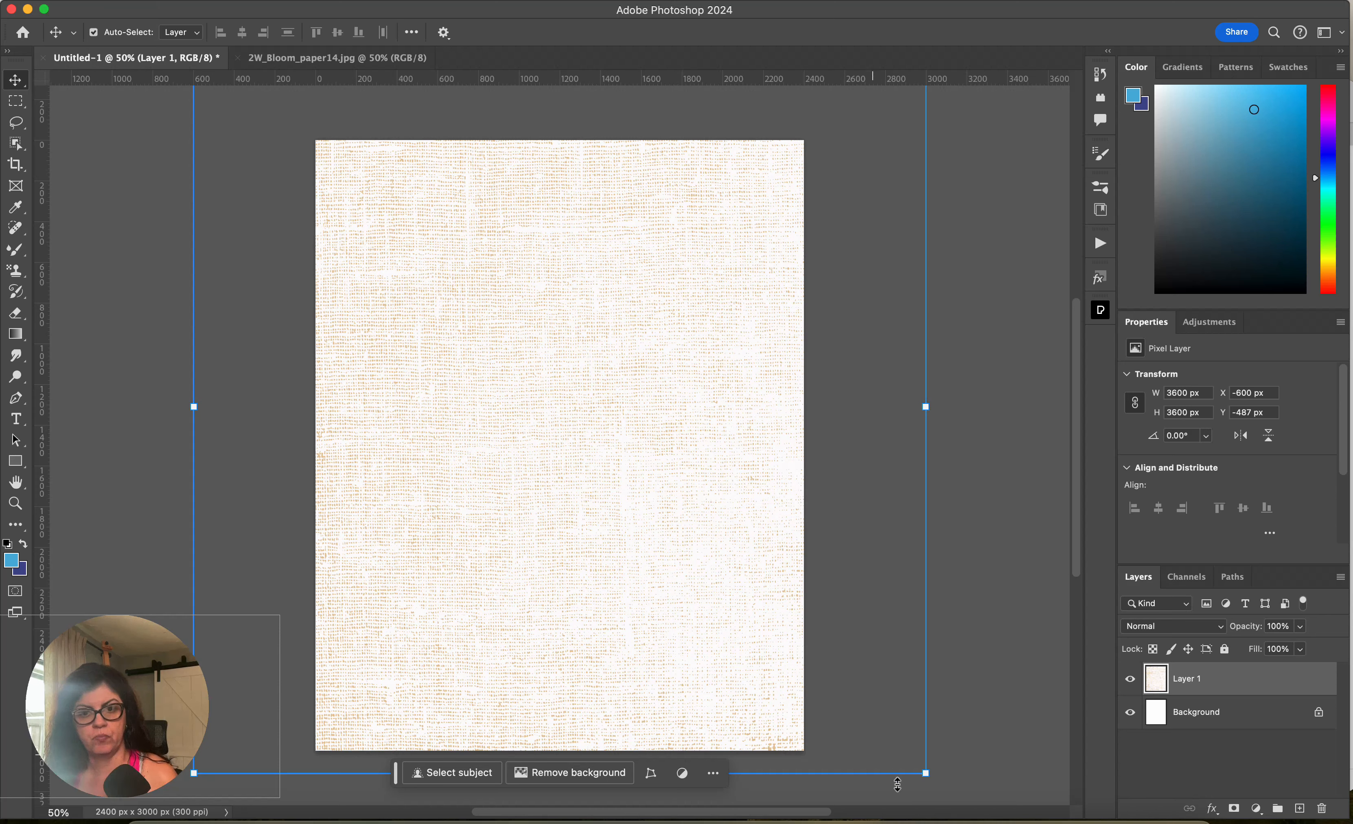
mouse_move(924, 774)
mouse_down()
mouse_move(728, 562)
mouse_move(824, 694)
mouse_move(831, 669)
mouse_move(907, 756)
mouse_up()
click(826, 31)
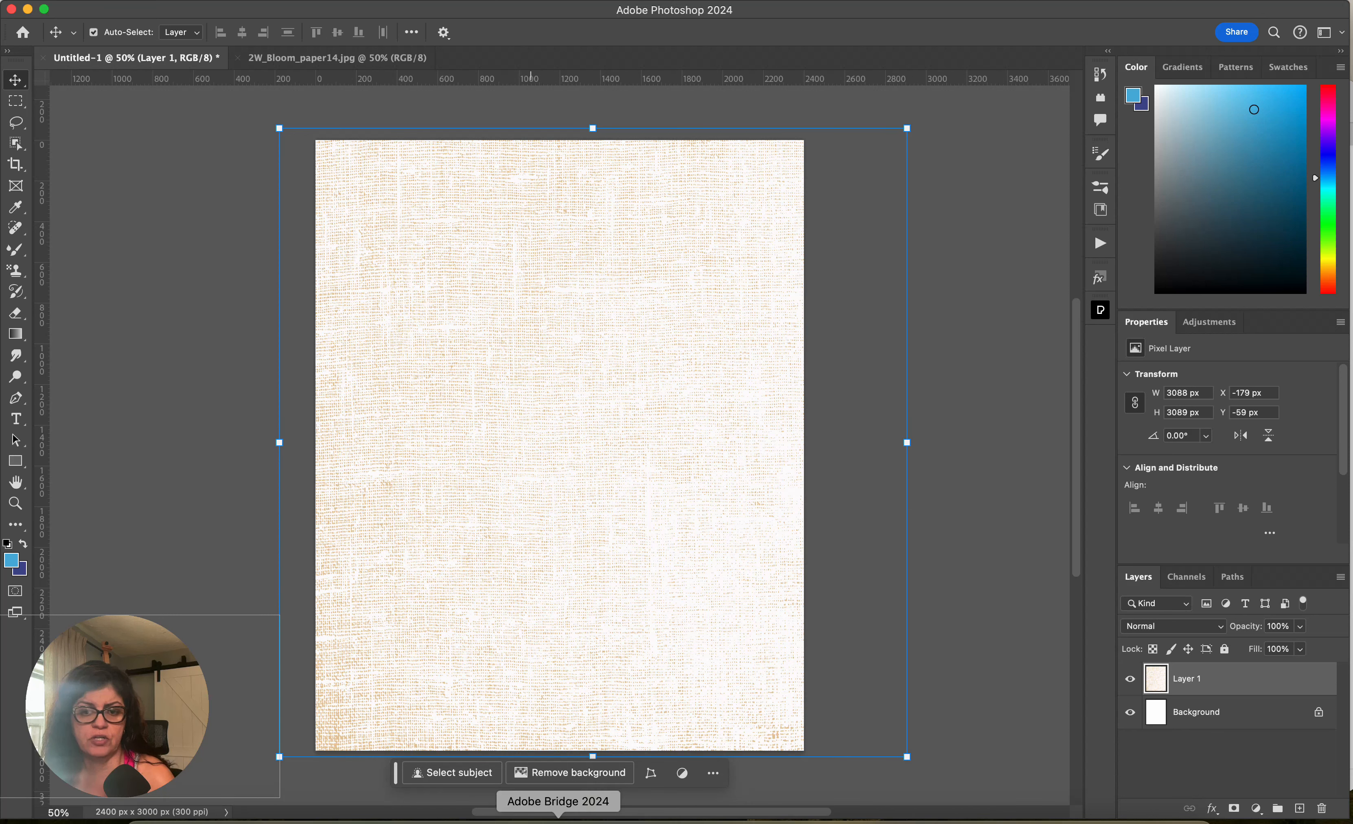
- Switch to Adobe Bridge and open 2W_bloom_paper1.jpg from the 2W_Bloom_Papers folder in Photoshop
click(557, 821)
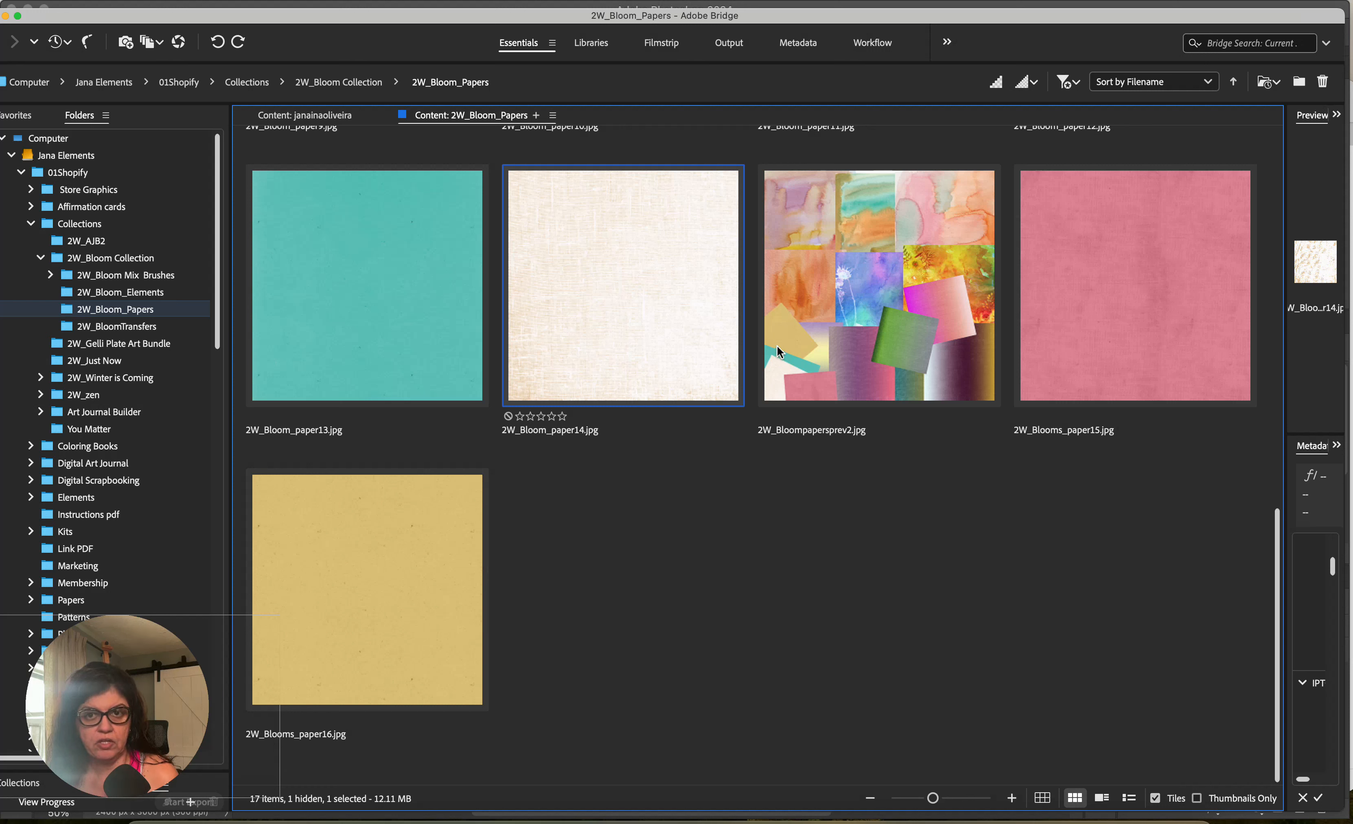
drag(1277, 521, 1277, 134)
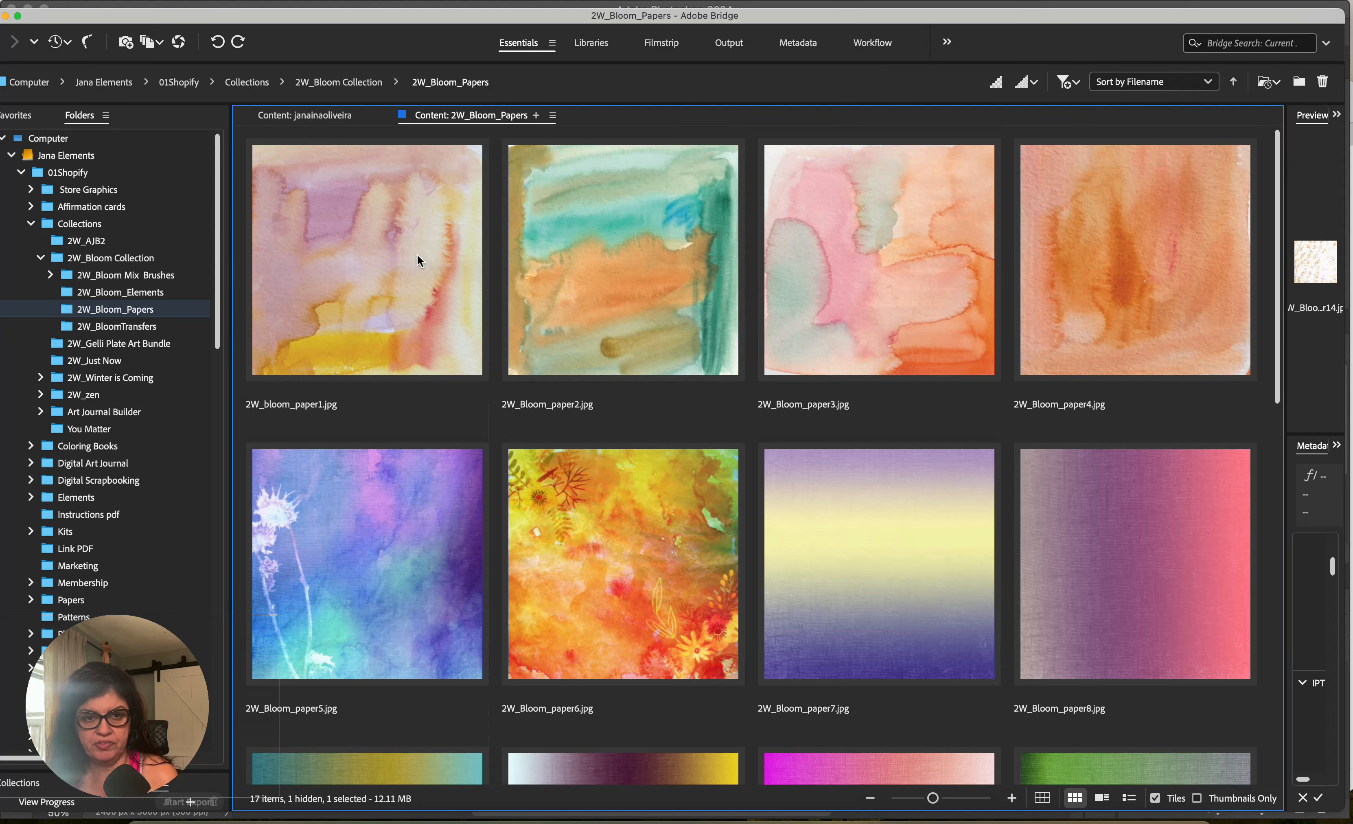
double_click(402, 260)
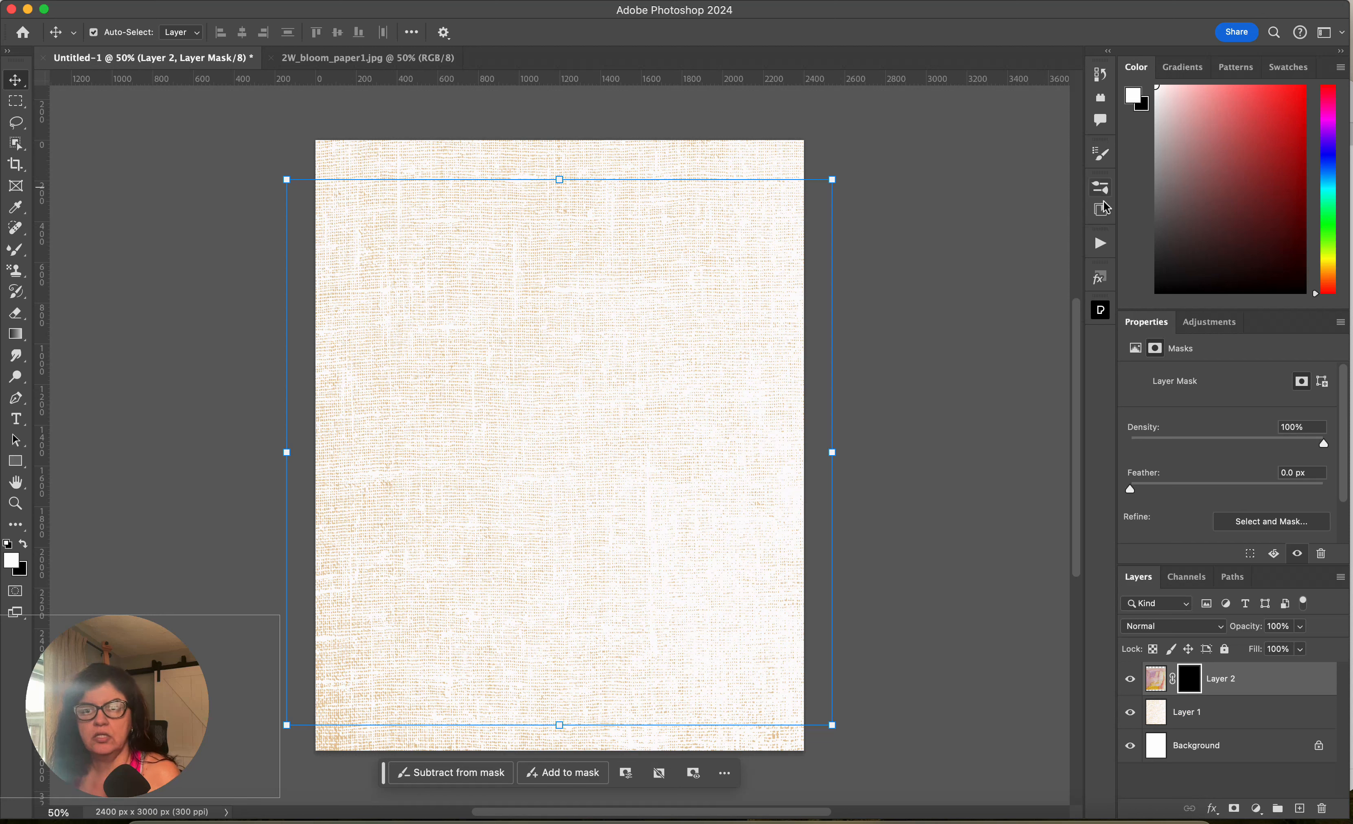
- Choose the 2W_waterblends2_11 brush from the 2W_Waterblends2 set and stamp white on Layer 2's mask in the upper-left part of the canvas
click(1093, 190)
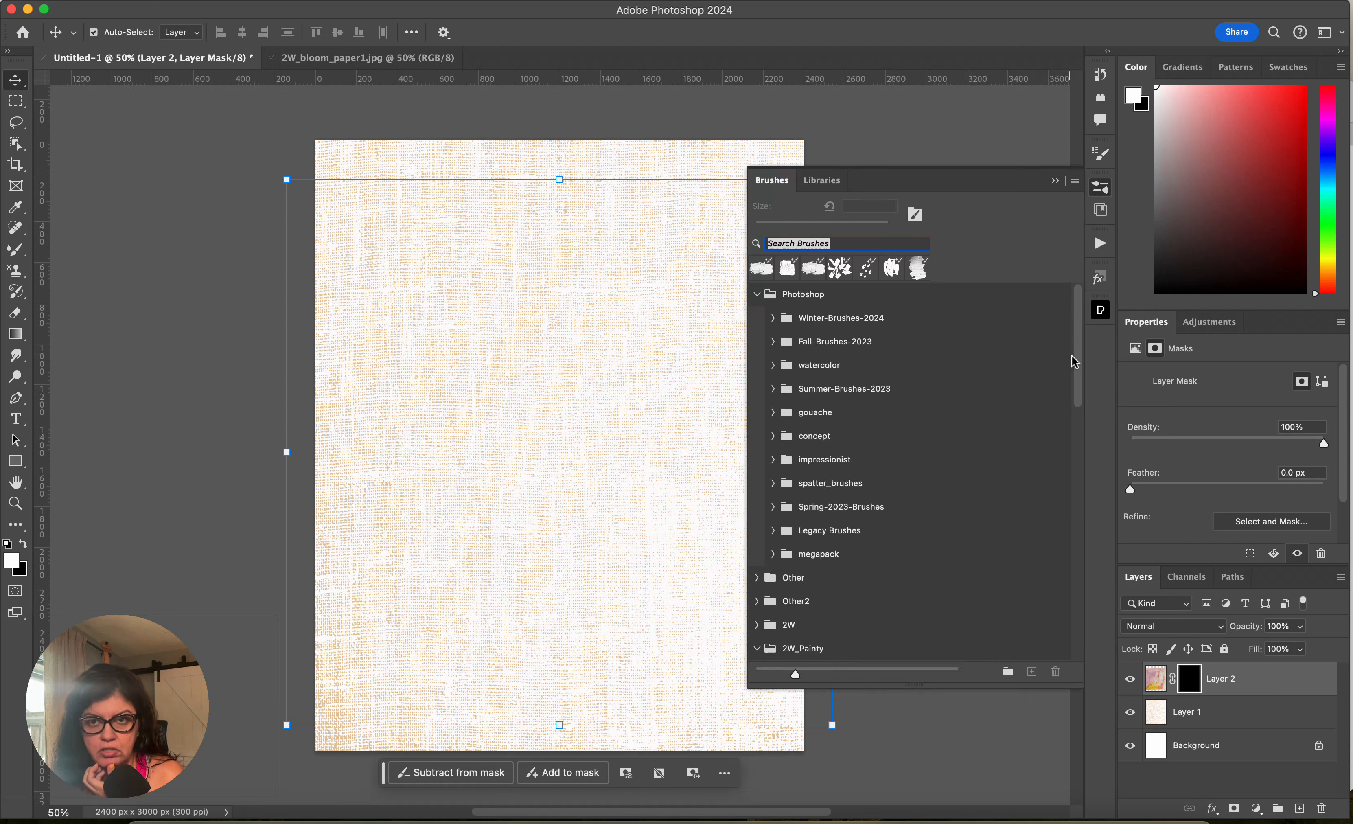
click(733, 282)
click(756, 295)
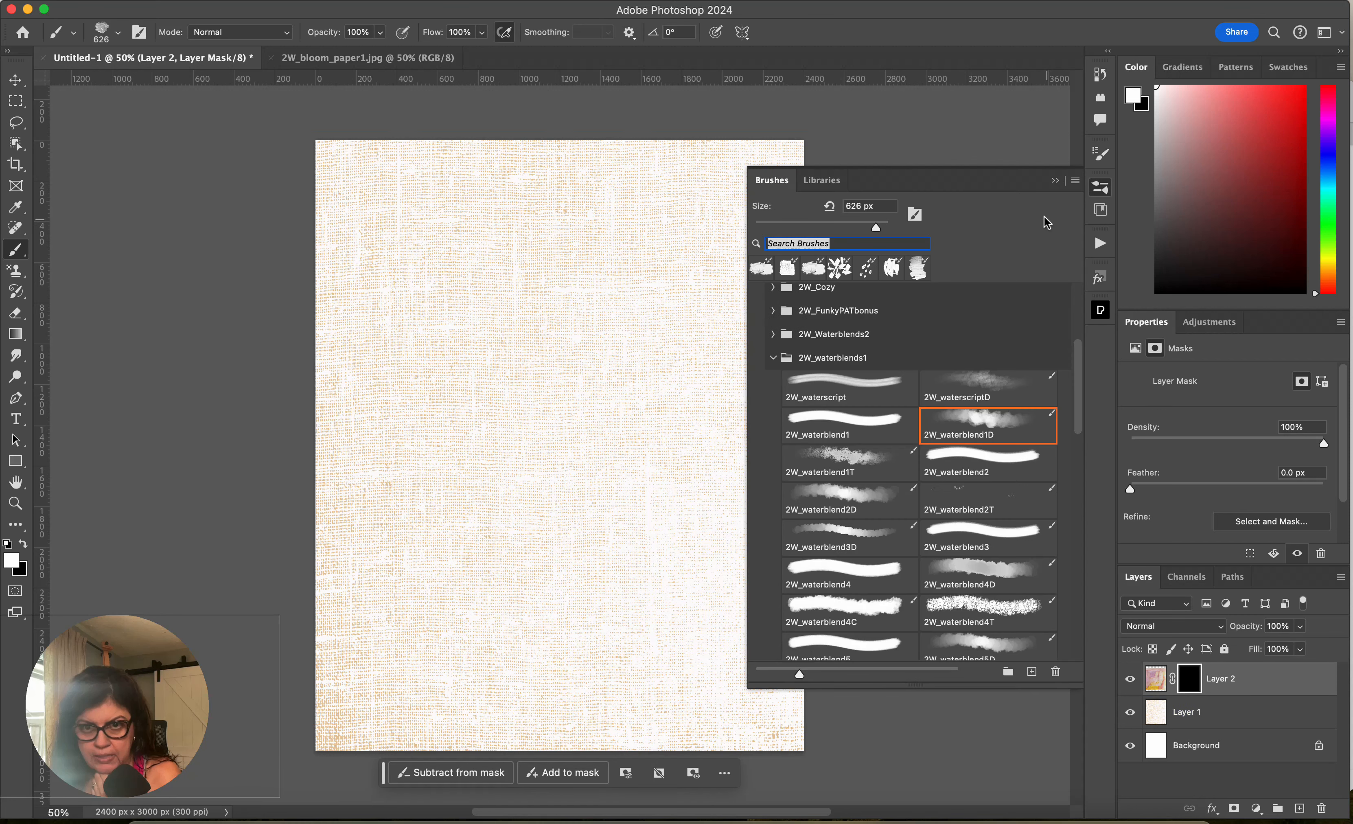
click(772, 334)
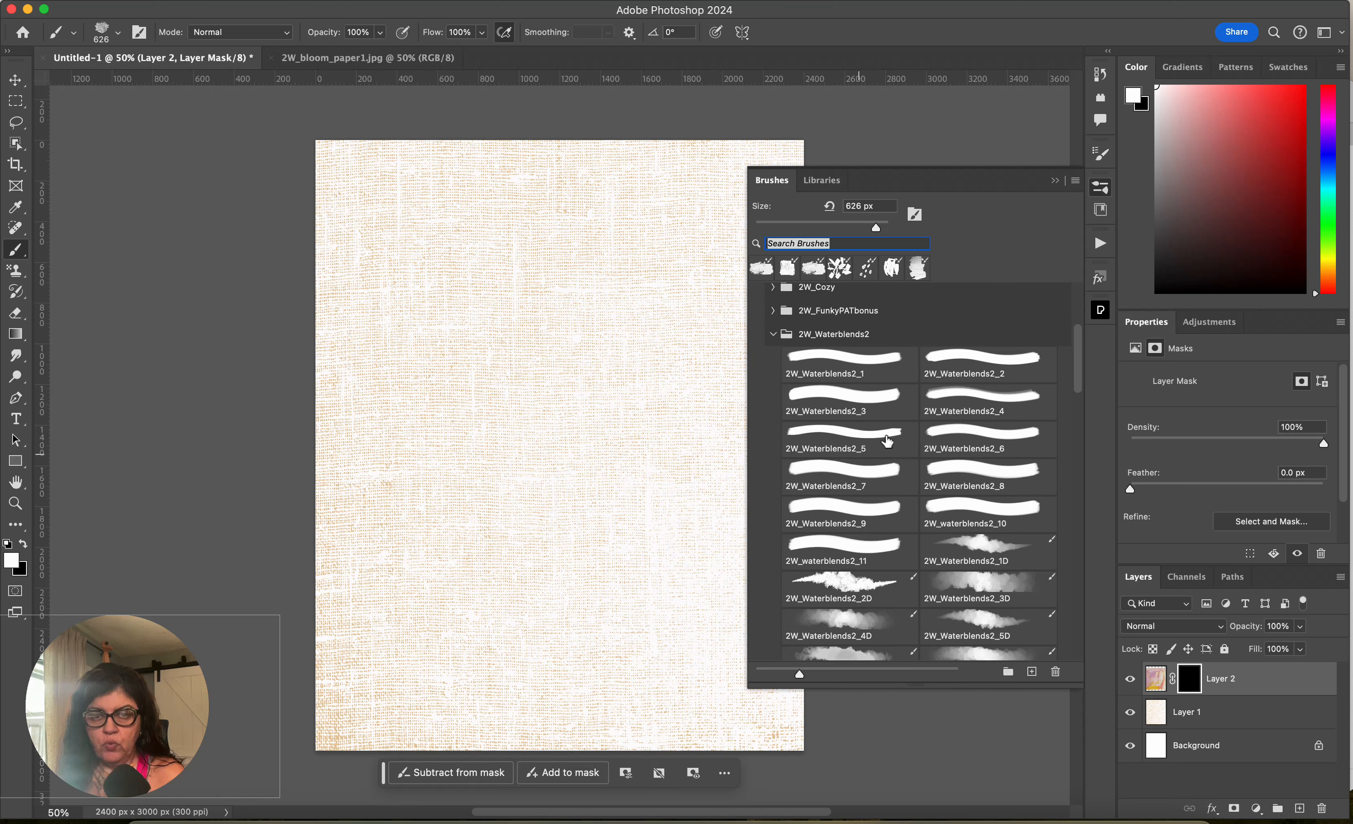
click(827, 434)
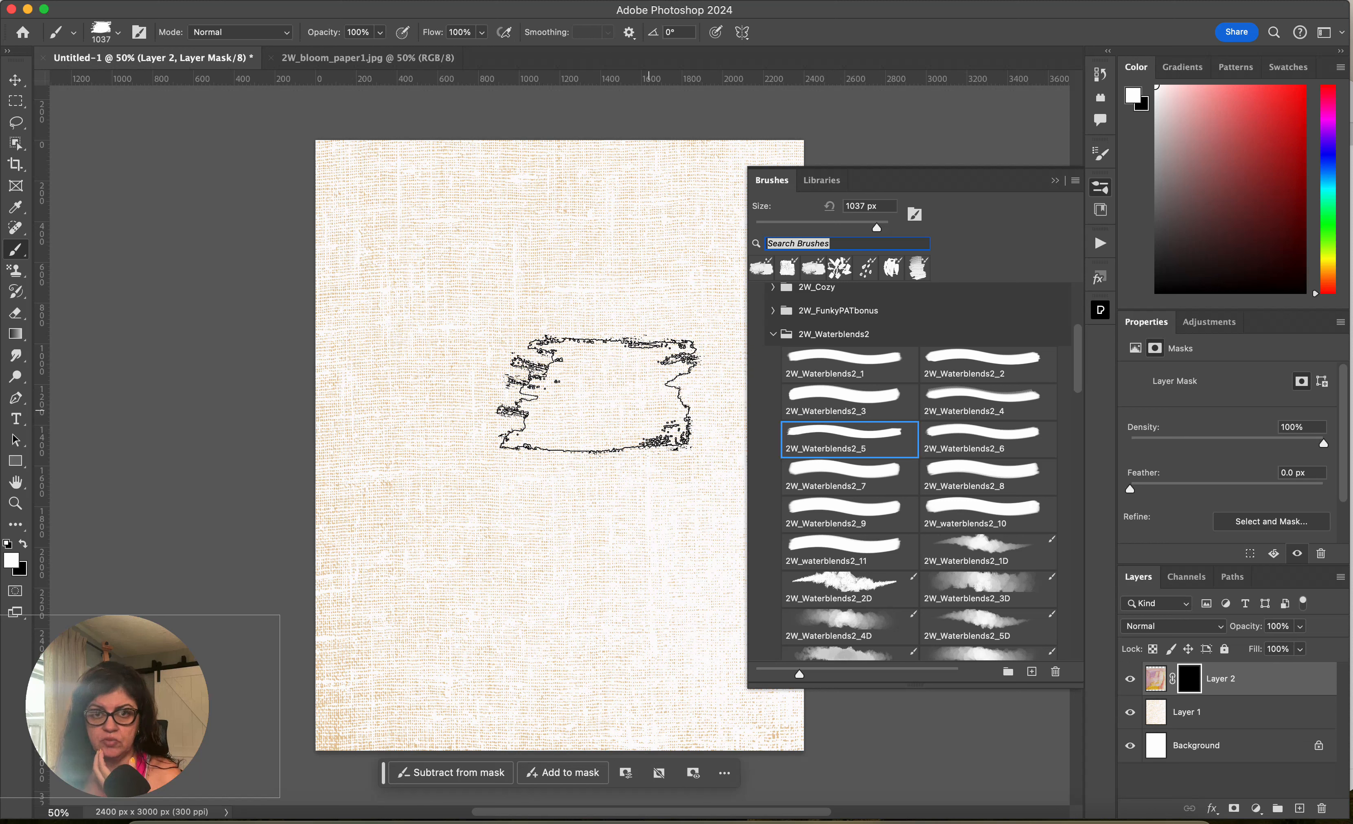
click(806, 469)
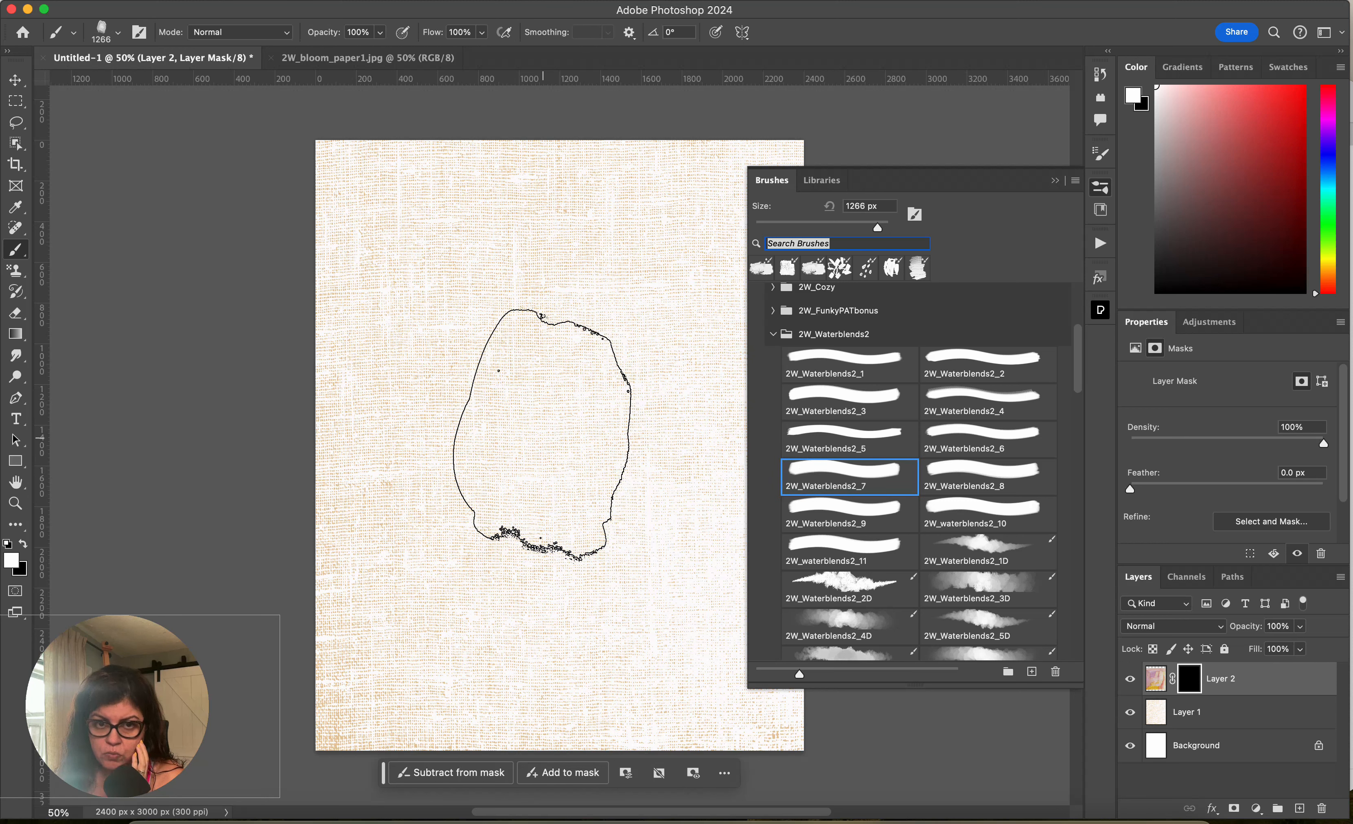
click(811, 508)
click(837, 558)
click(484, 339)
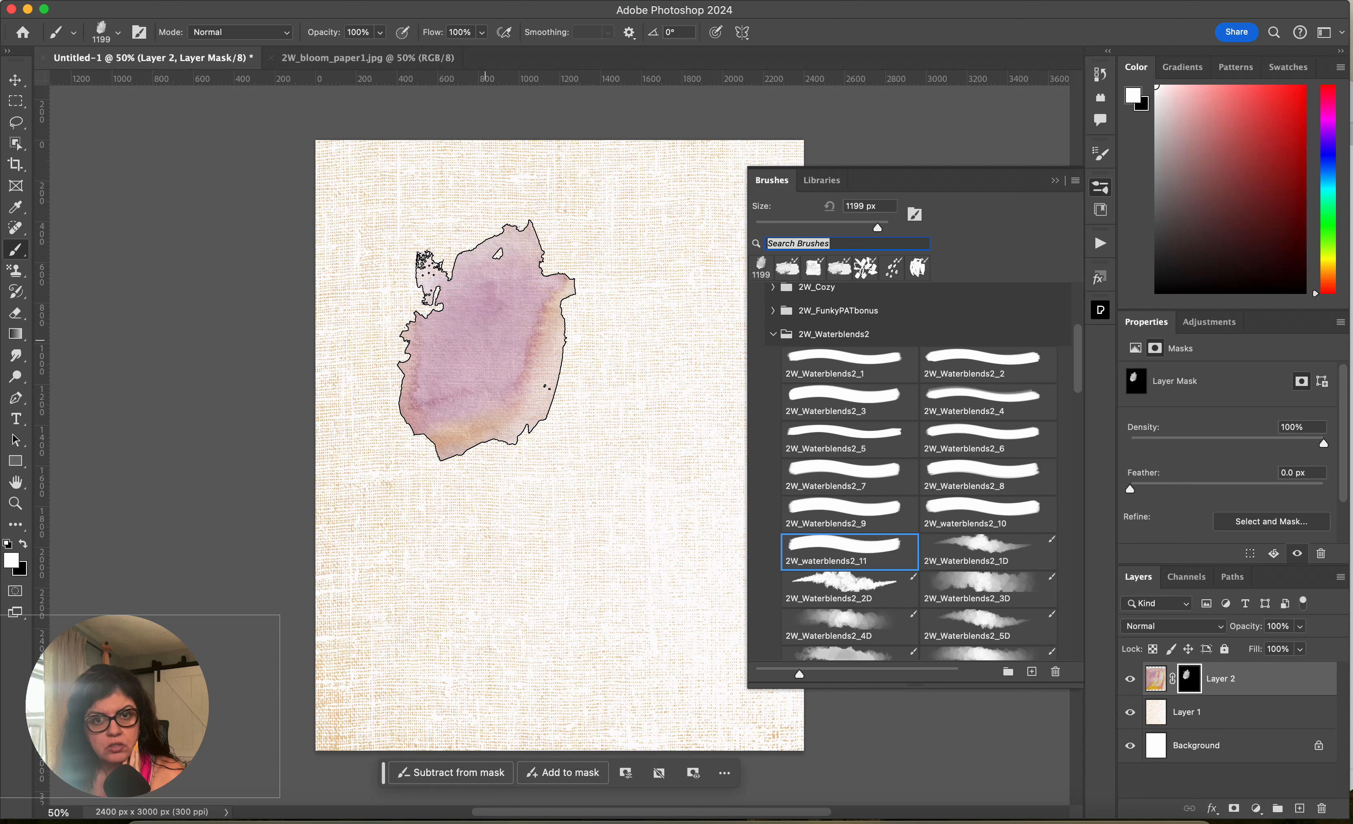
- Reveal more watercolor on Layer 2's mask across the canvas centre and lower left with the 2W_waterblends2_10, _4 and _2 brushes
click(979, 508)
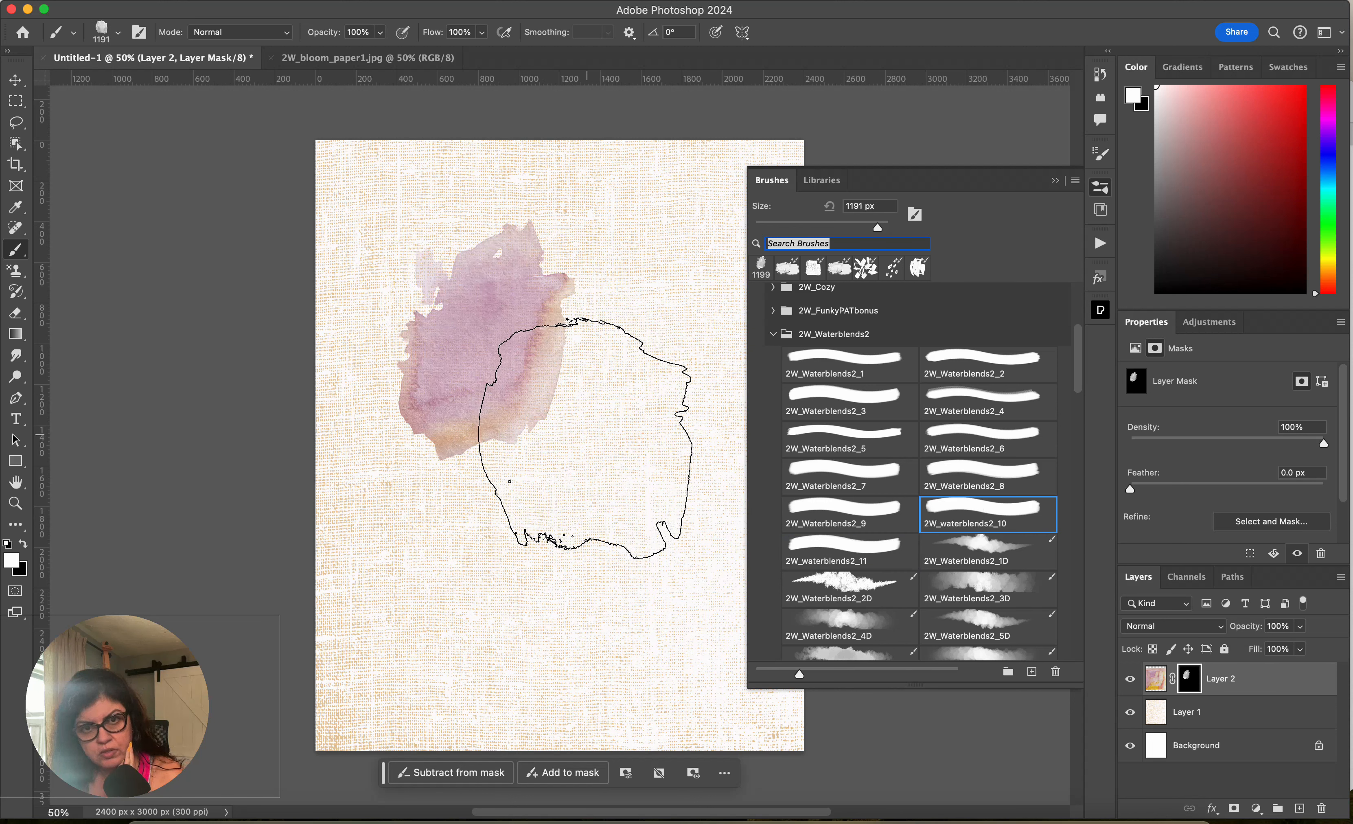
click(583, 439)
click(991, 401)
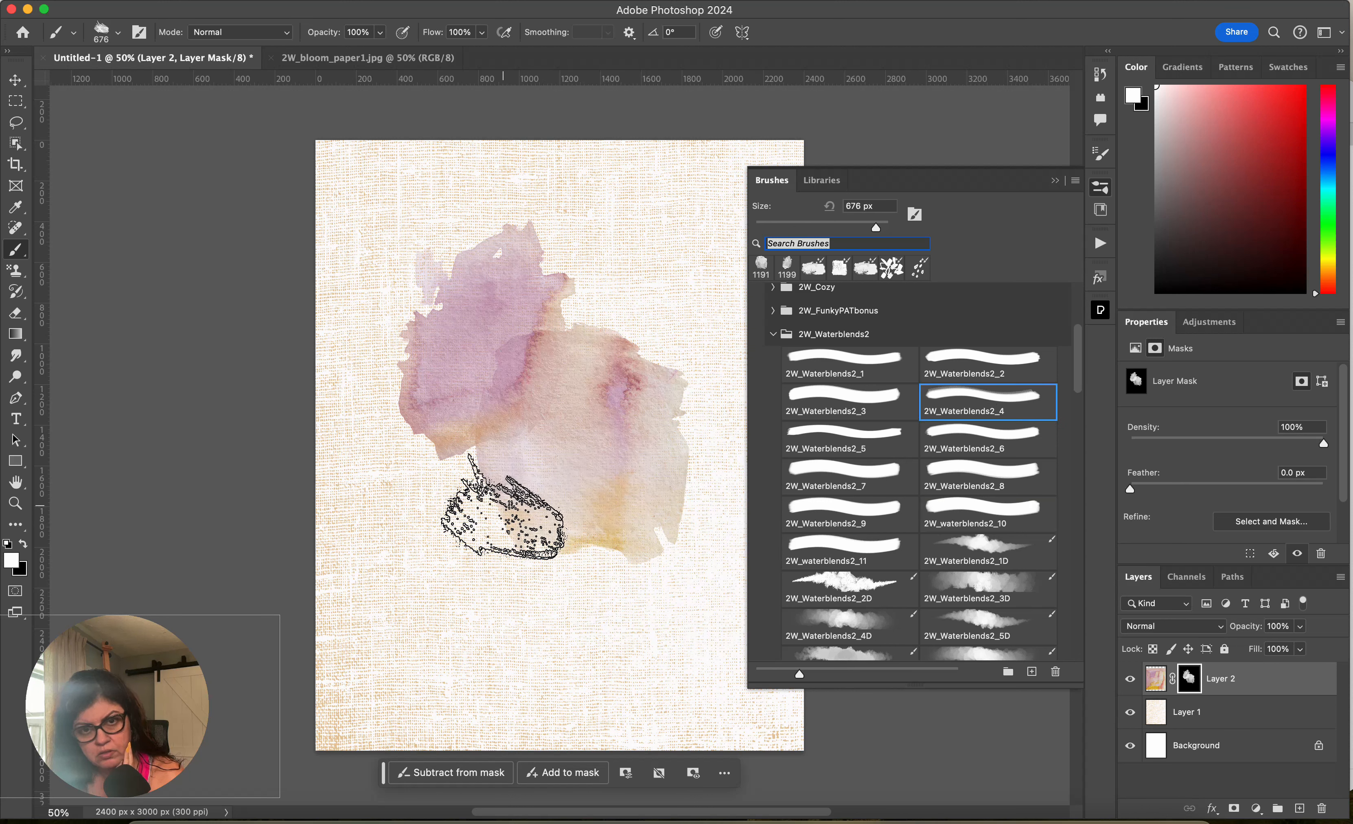
click(492, 531)
click(962, 369)
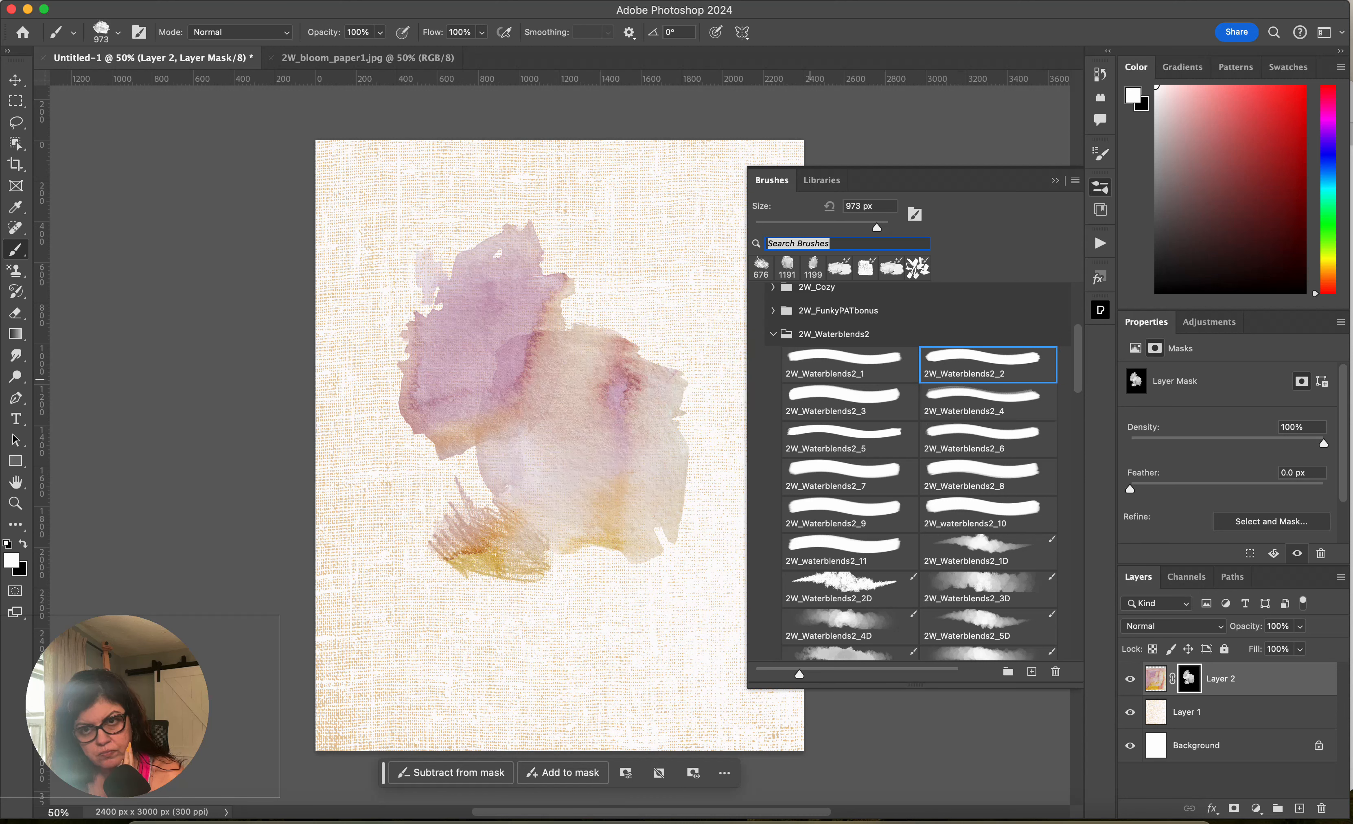
click(475, 516)
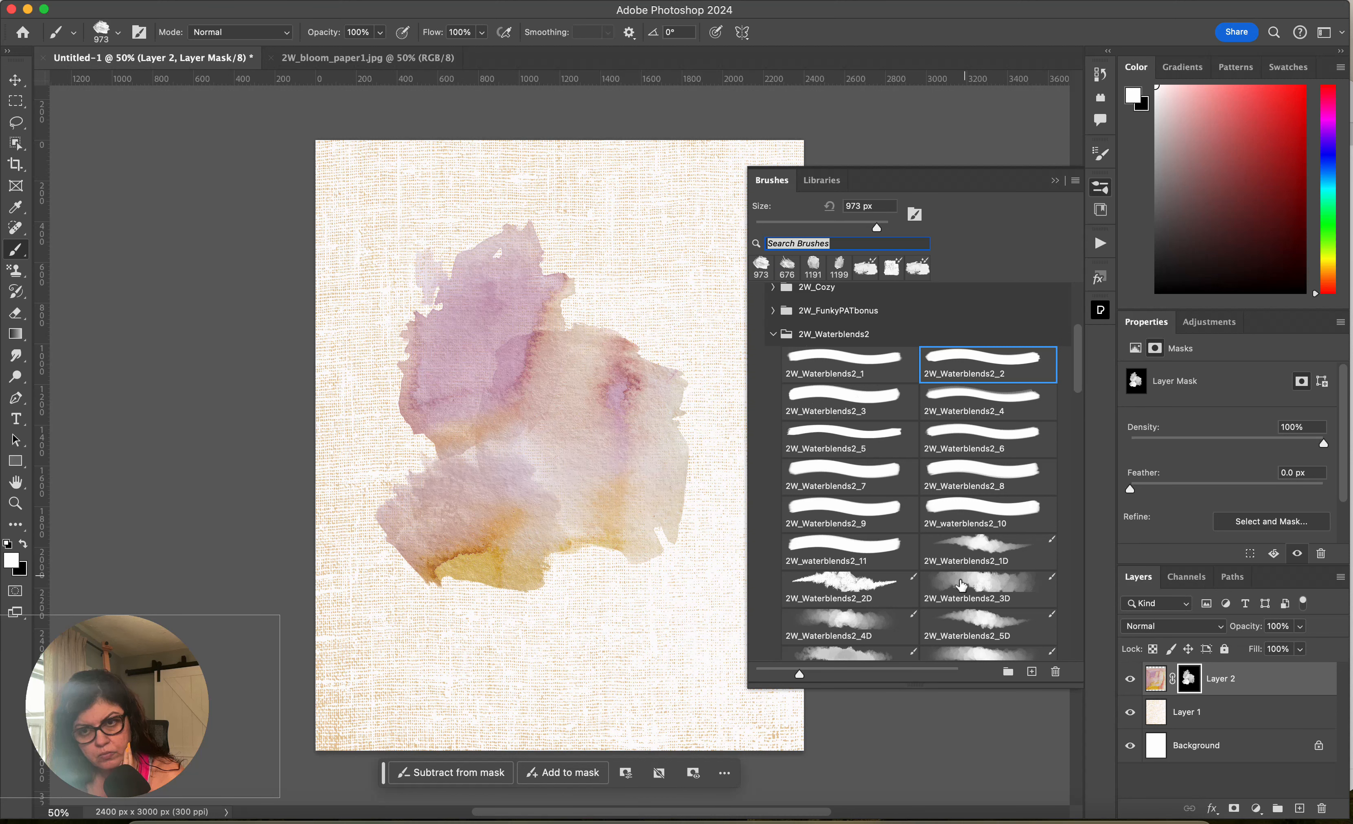
- Soften the edges of the revealed watercolor on Layer 2's mask by painting around it with the 2W_Waterblends2_3D and _4D brushes
click(971, 589)
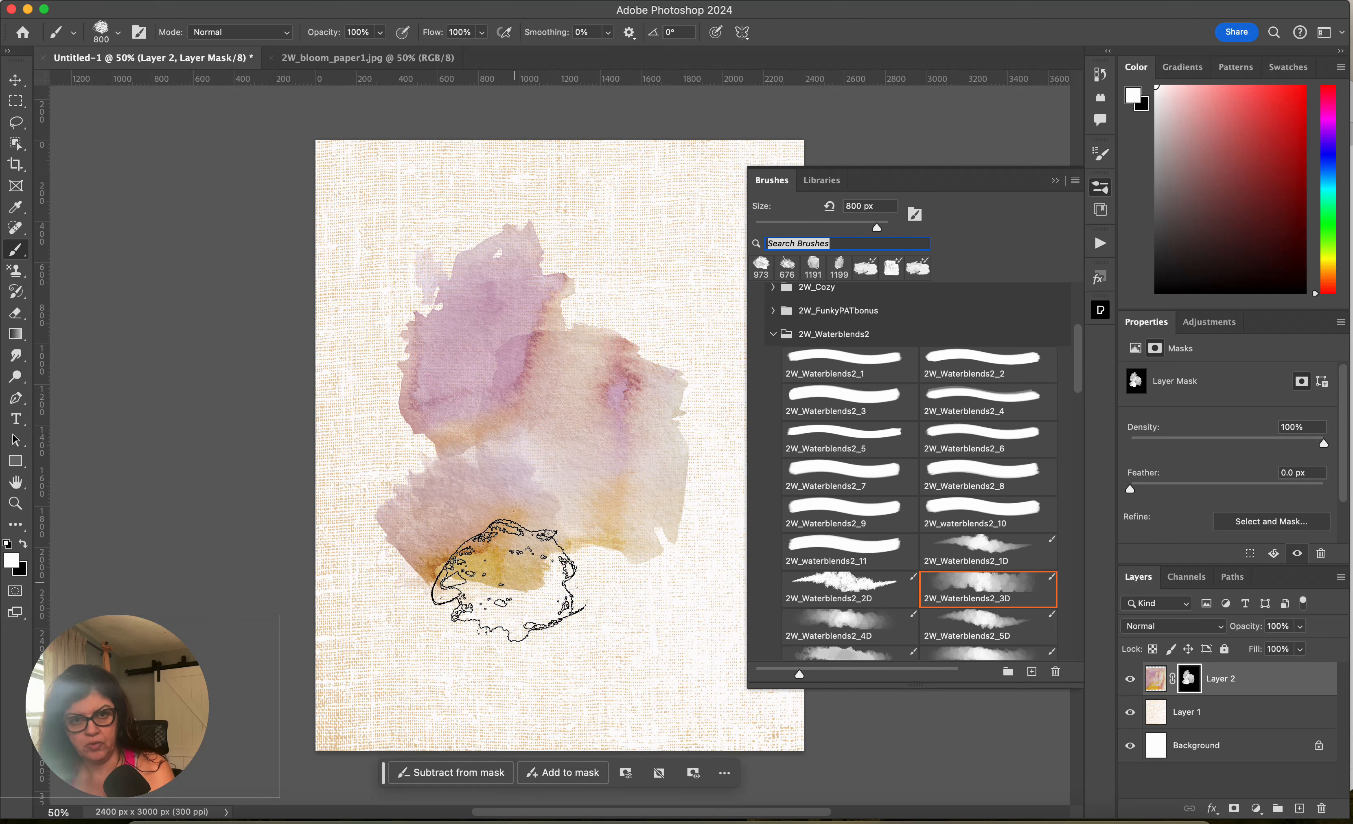
click(525, 595)
key(bracketleft)
key(bracketleft)
click(850, 627)
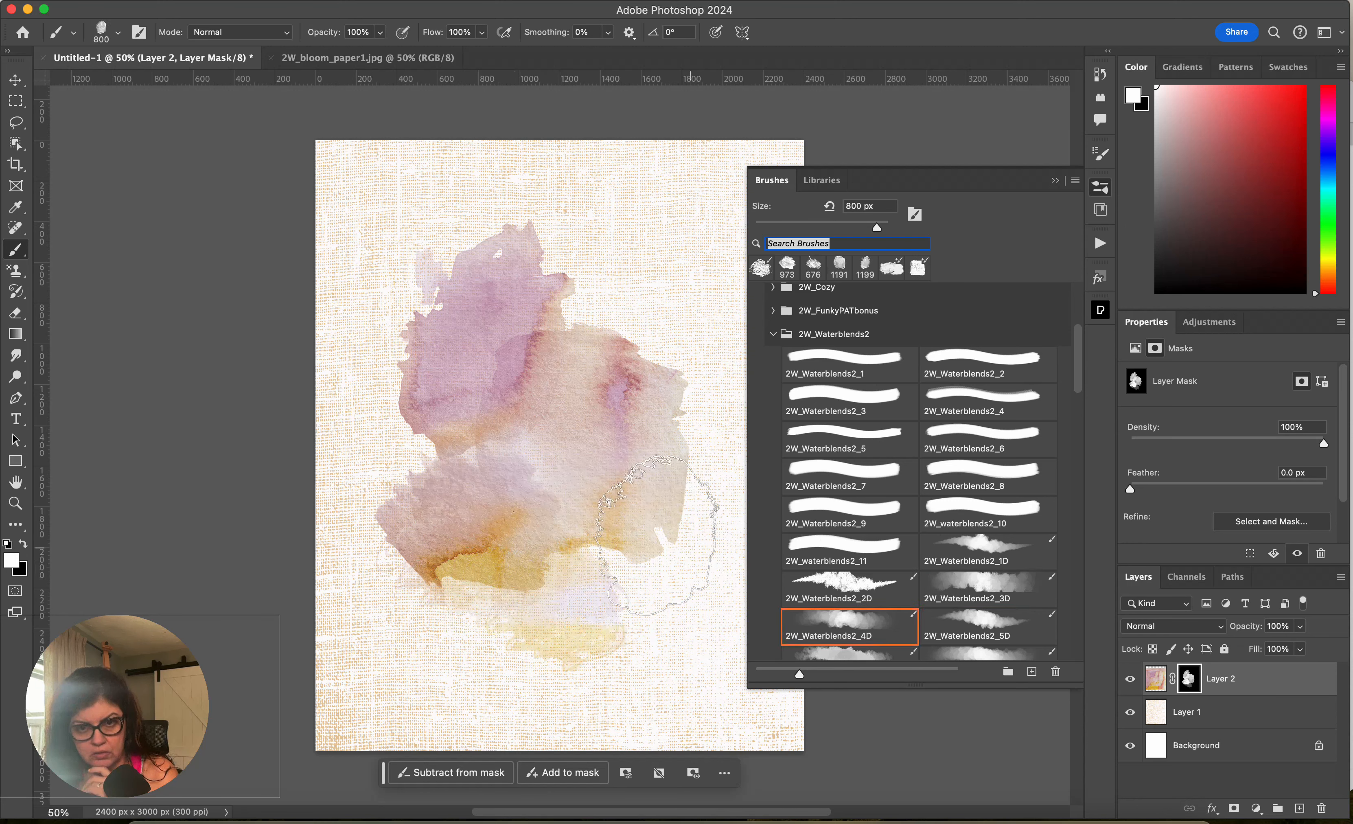
click(620, 309)
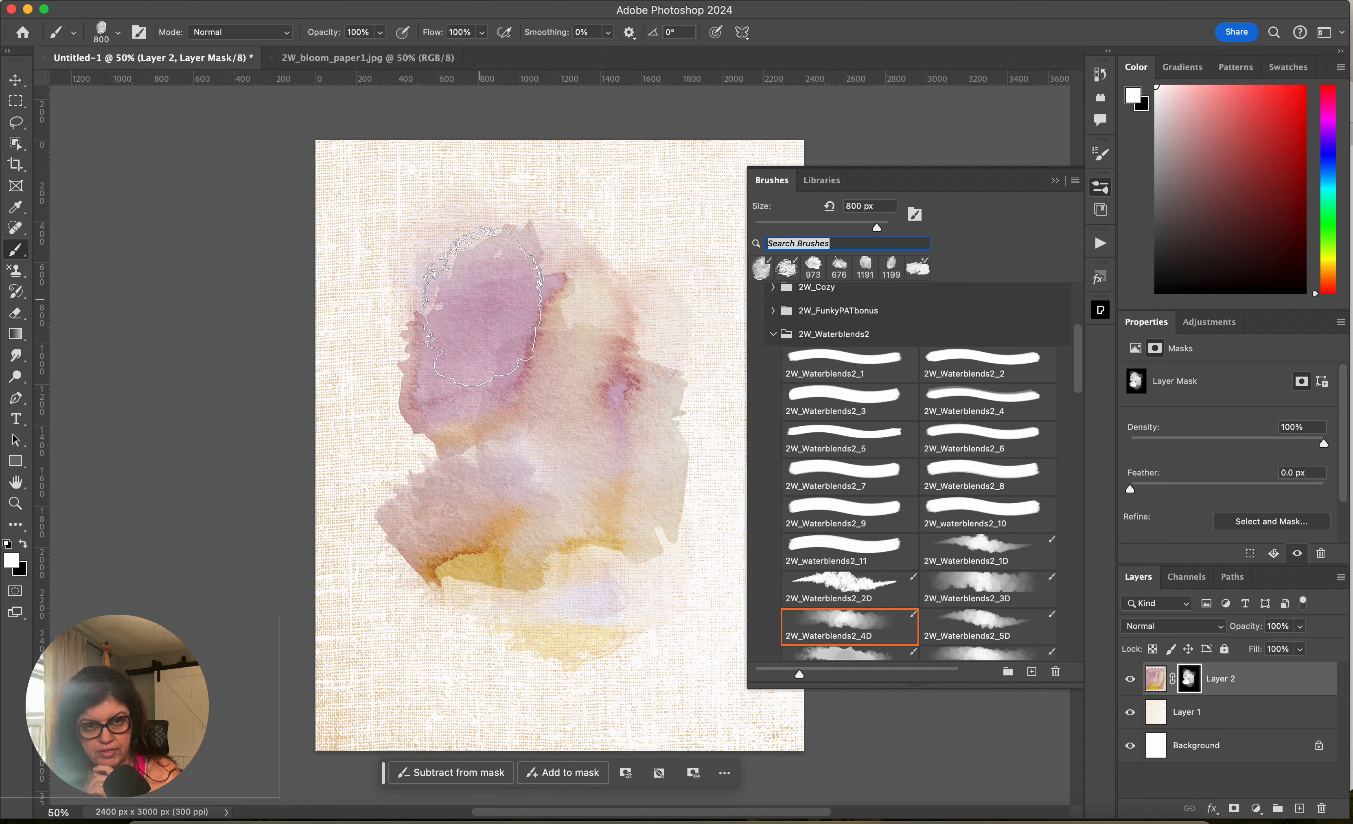
click(429, 430)
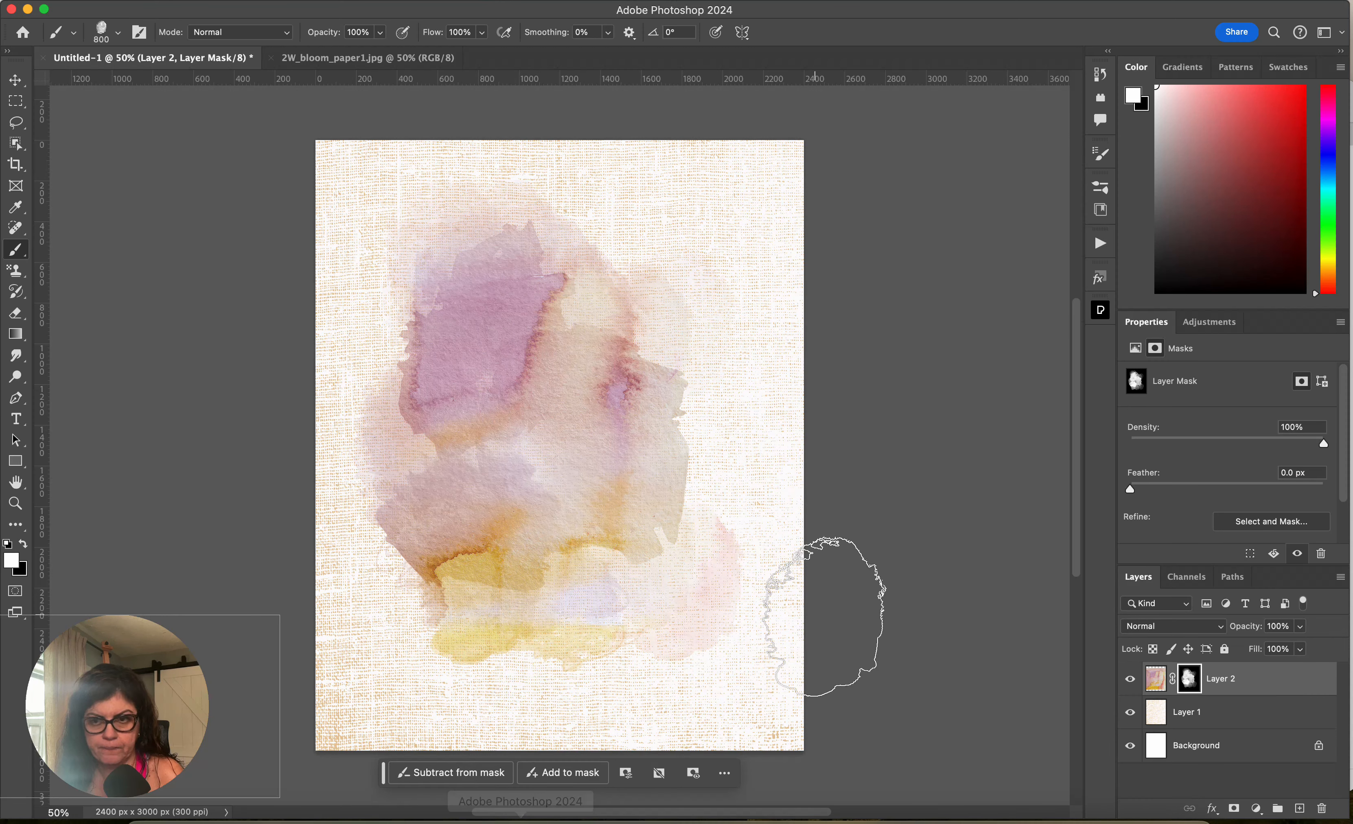
- Add a new empty layer above Layer 2 and set the foreground color to dark magenta
click(1299, 809)
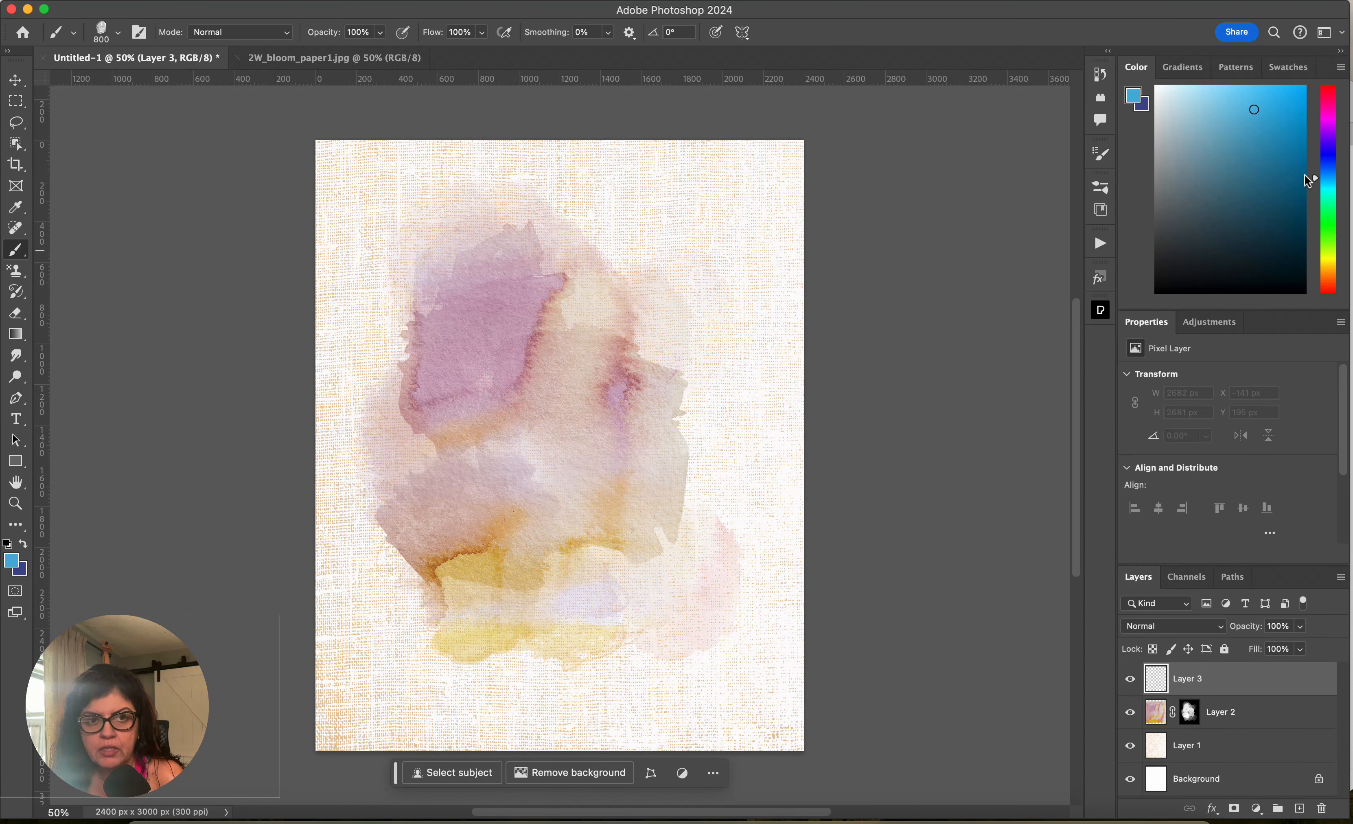
click(1331, 111)
click(1298, 148)
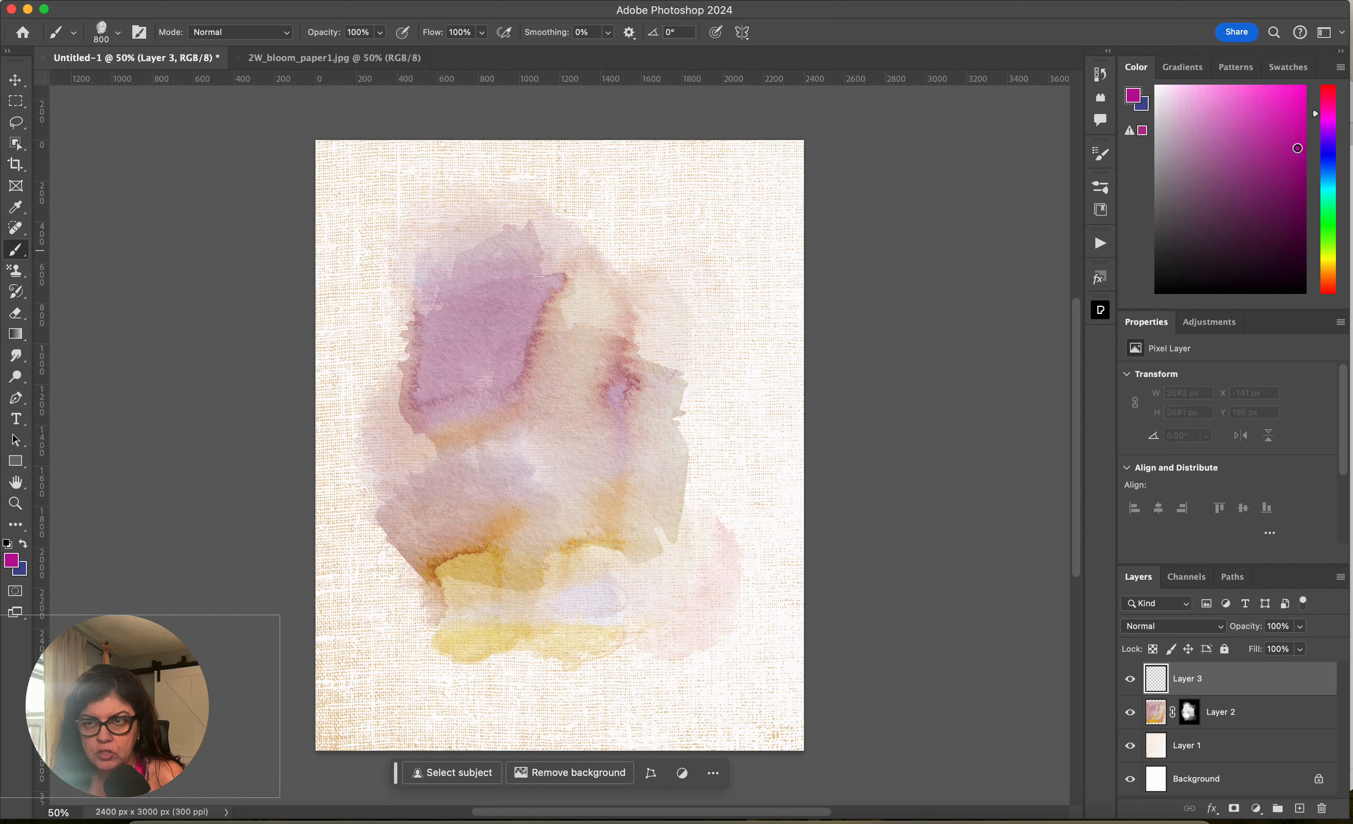
drag(1339, 114, 1332, 102)
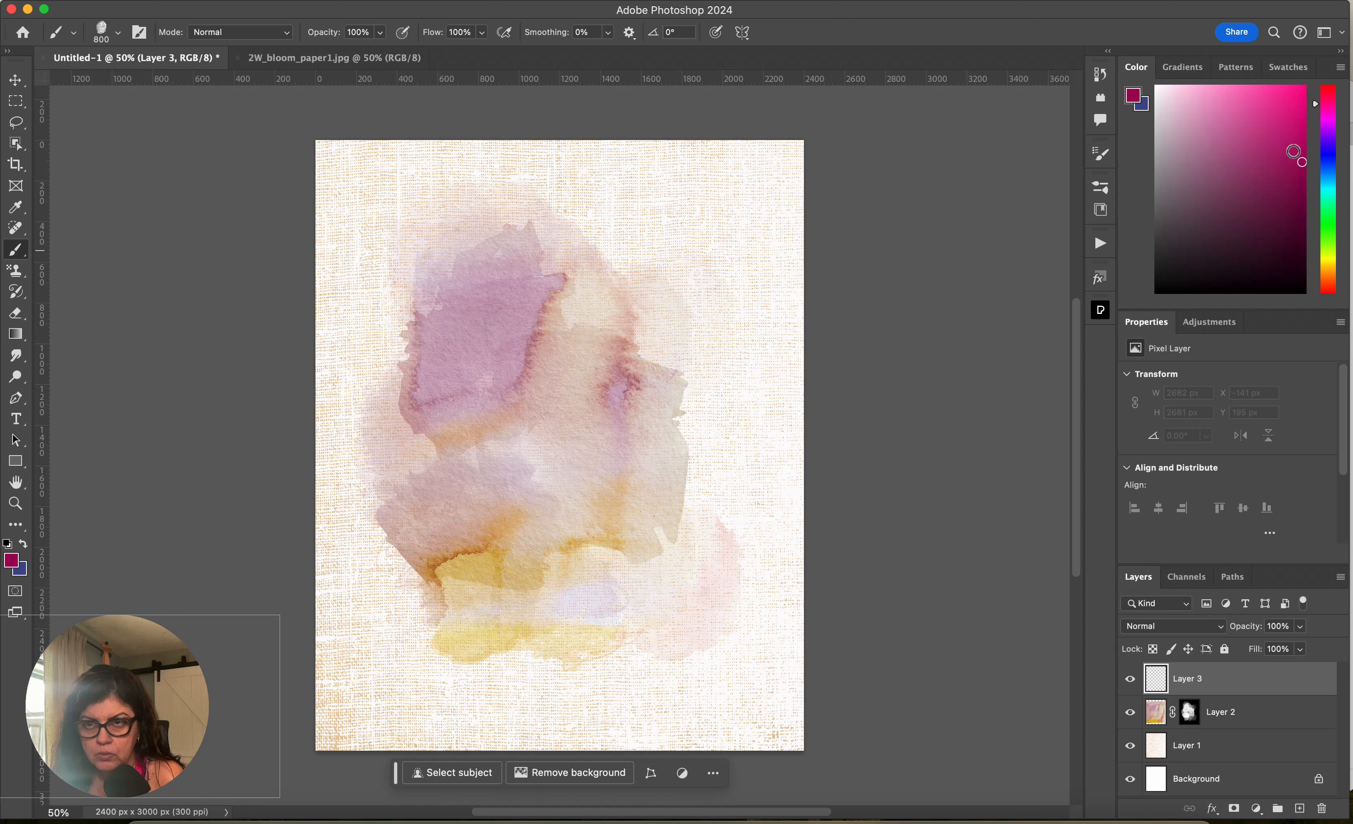
- Pick the 2W_Bloom_7 brush from the 2W_Bloom Mix set and stamp it at 1525 px over the lower right of the watercolor
click(1102, 189)
click(789, 334)
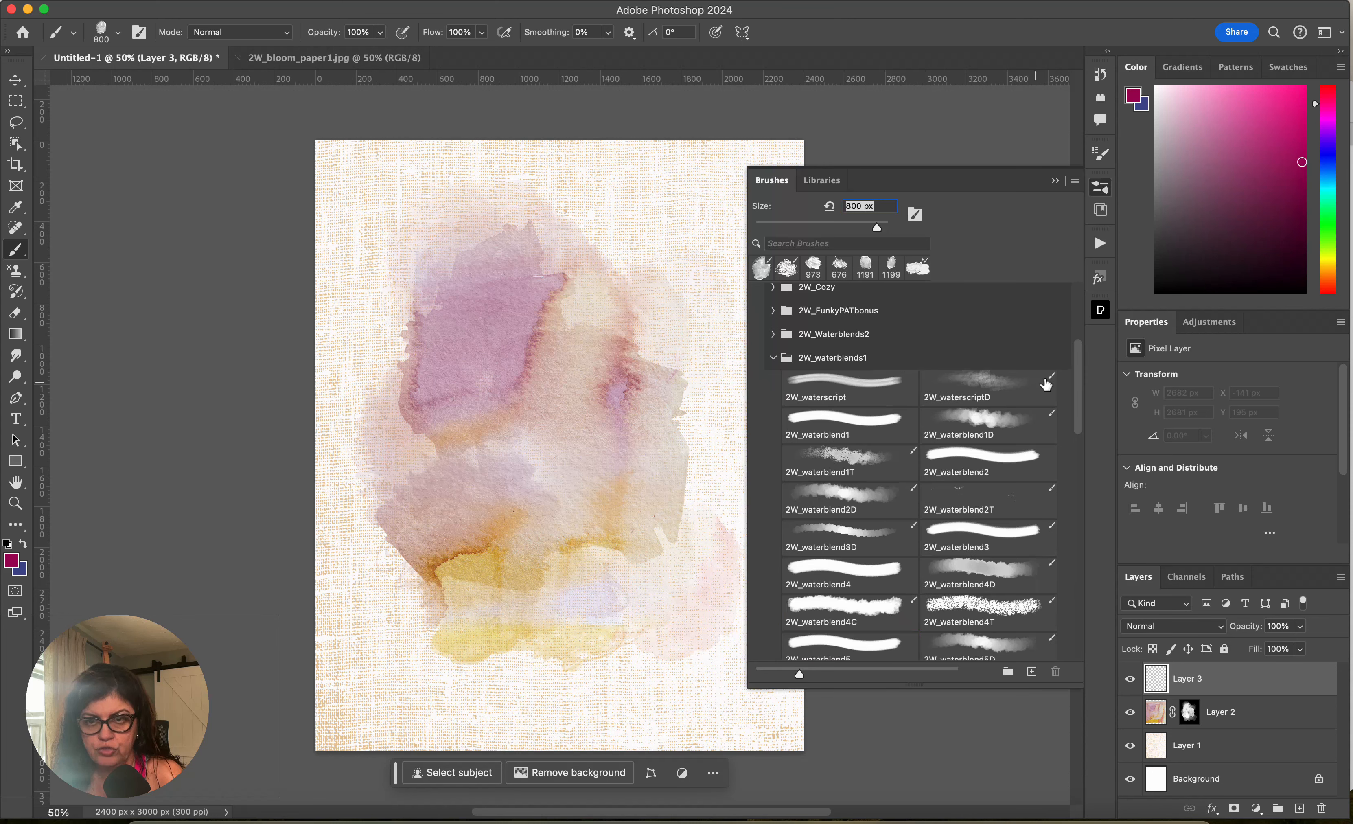
drag(1080, 367, 1079, 326)
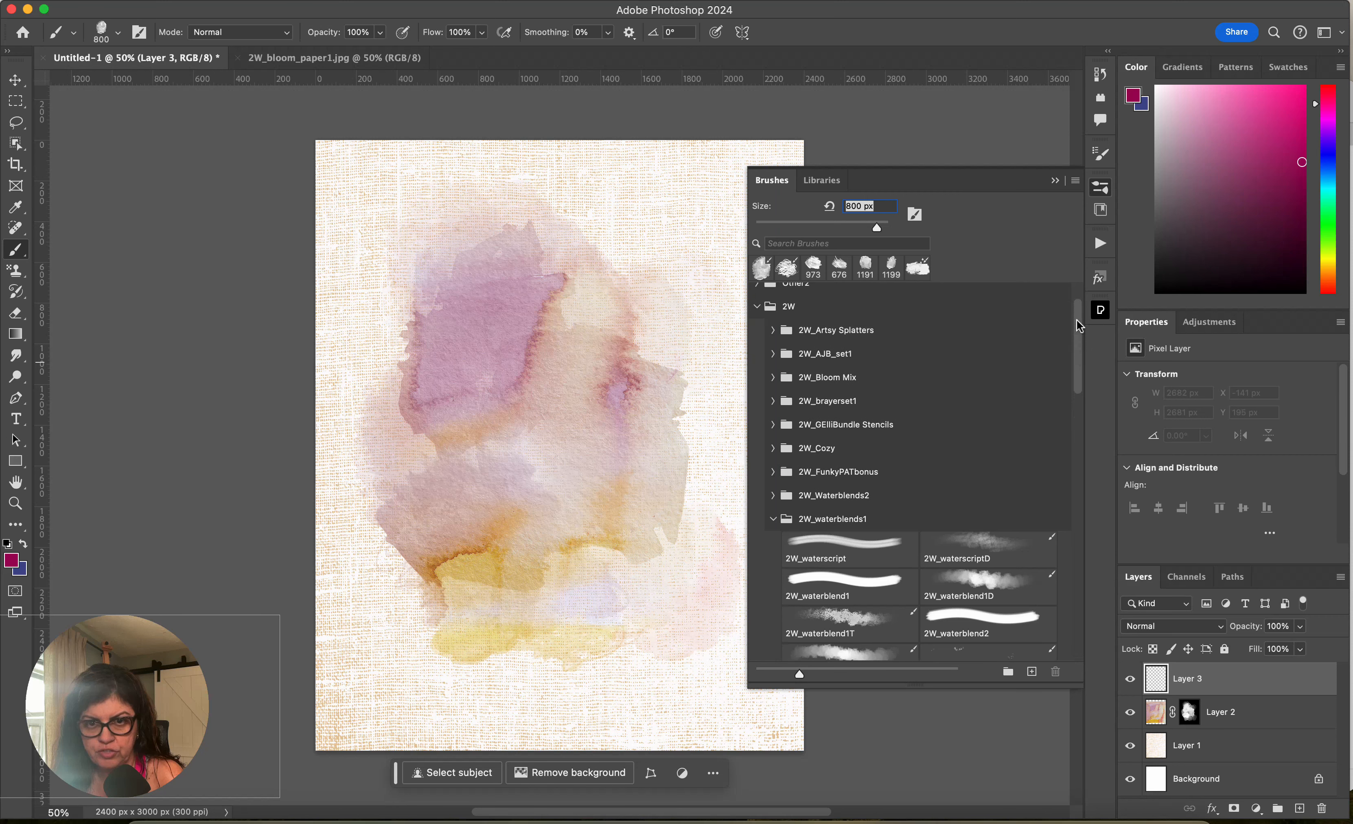
click(773, 378)
click(822, 447)
click(796, 516)
click(585, 527)
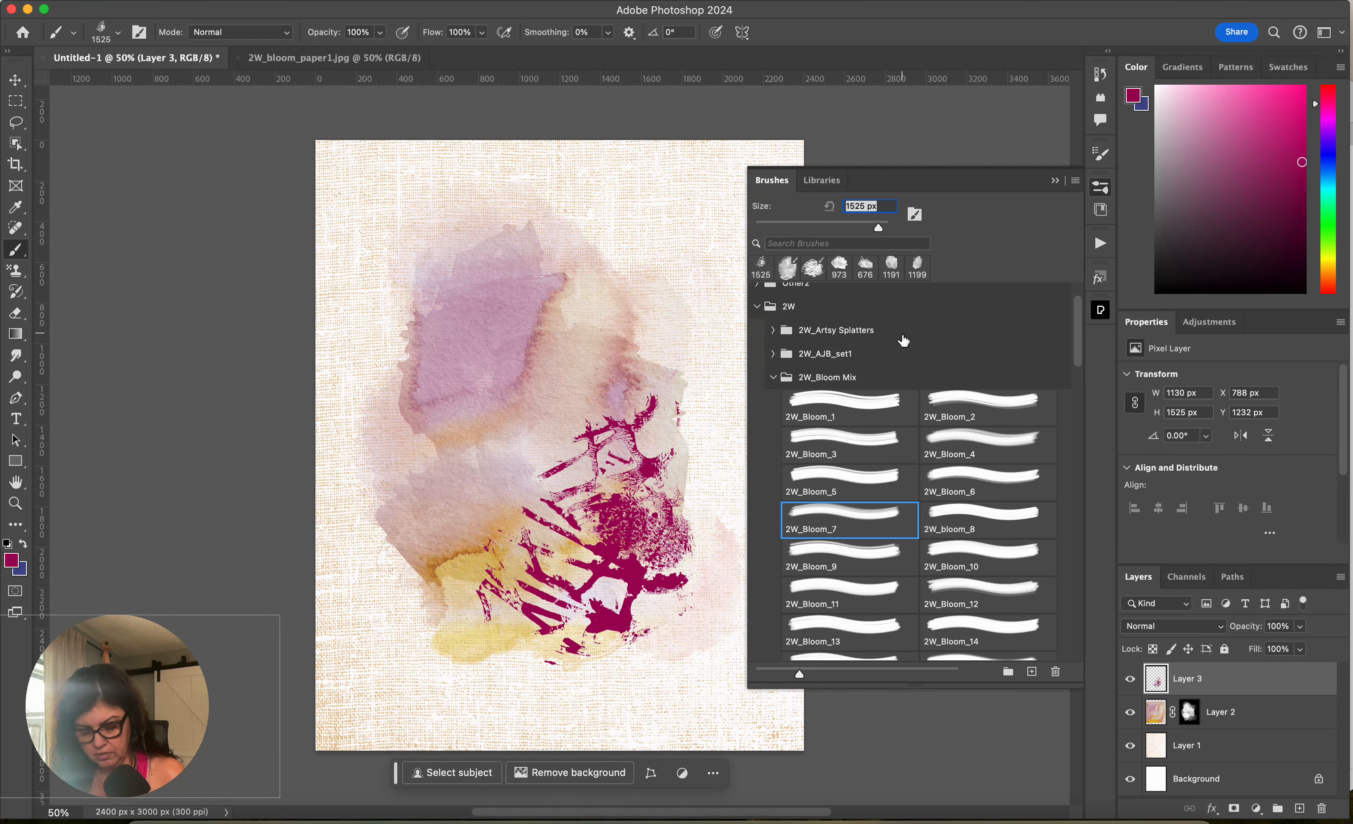
- Undo the magenta brush stamp and darken the foreground color to near-black
key(super+z)
drag(1281, 238, 1298, 238)
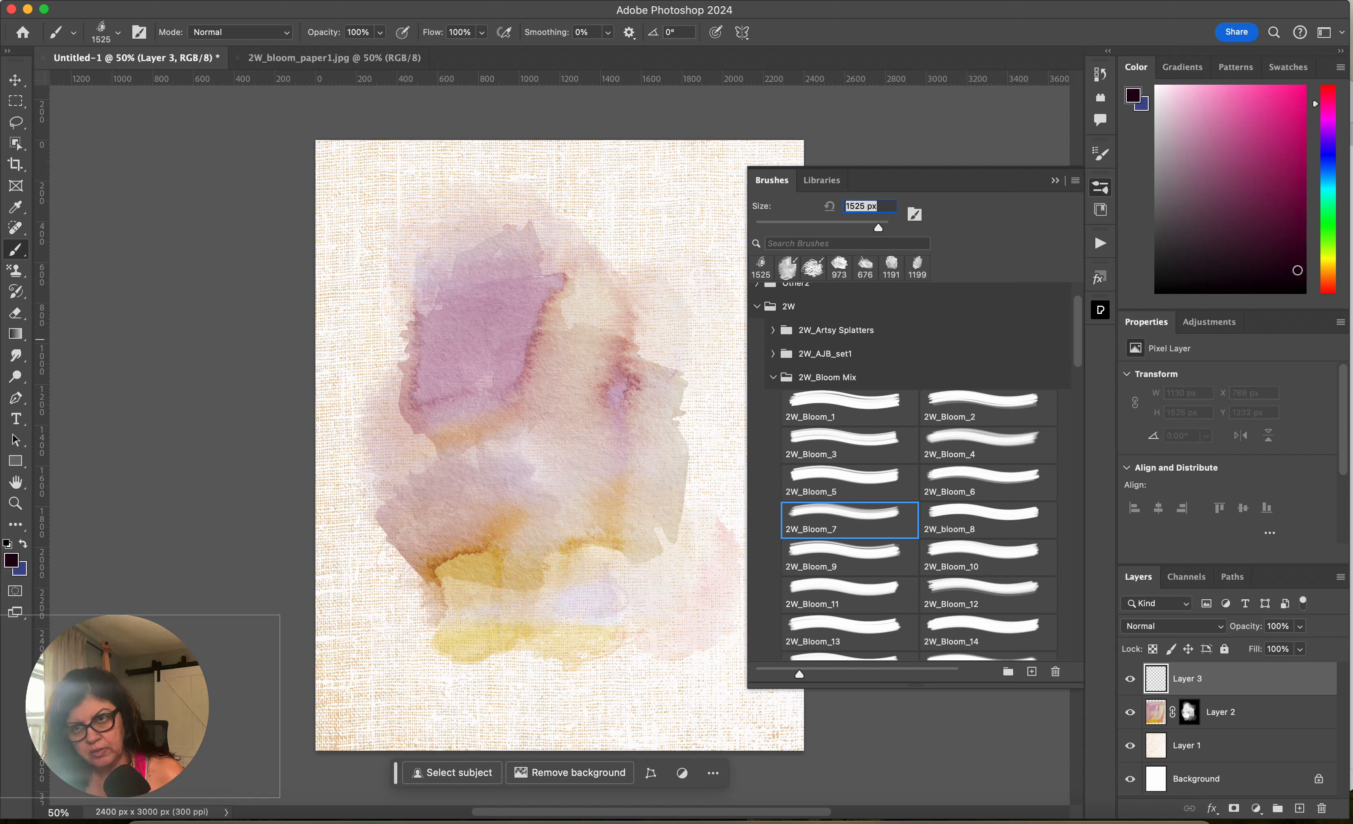
click(1053, 184)
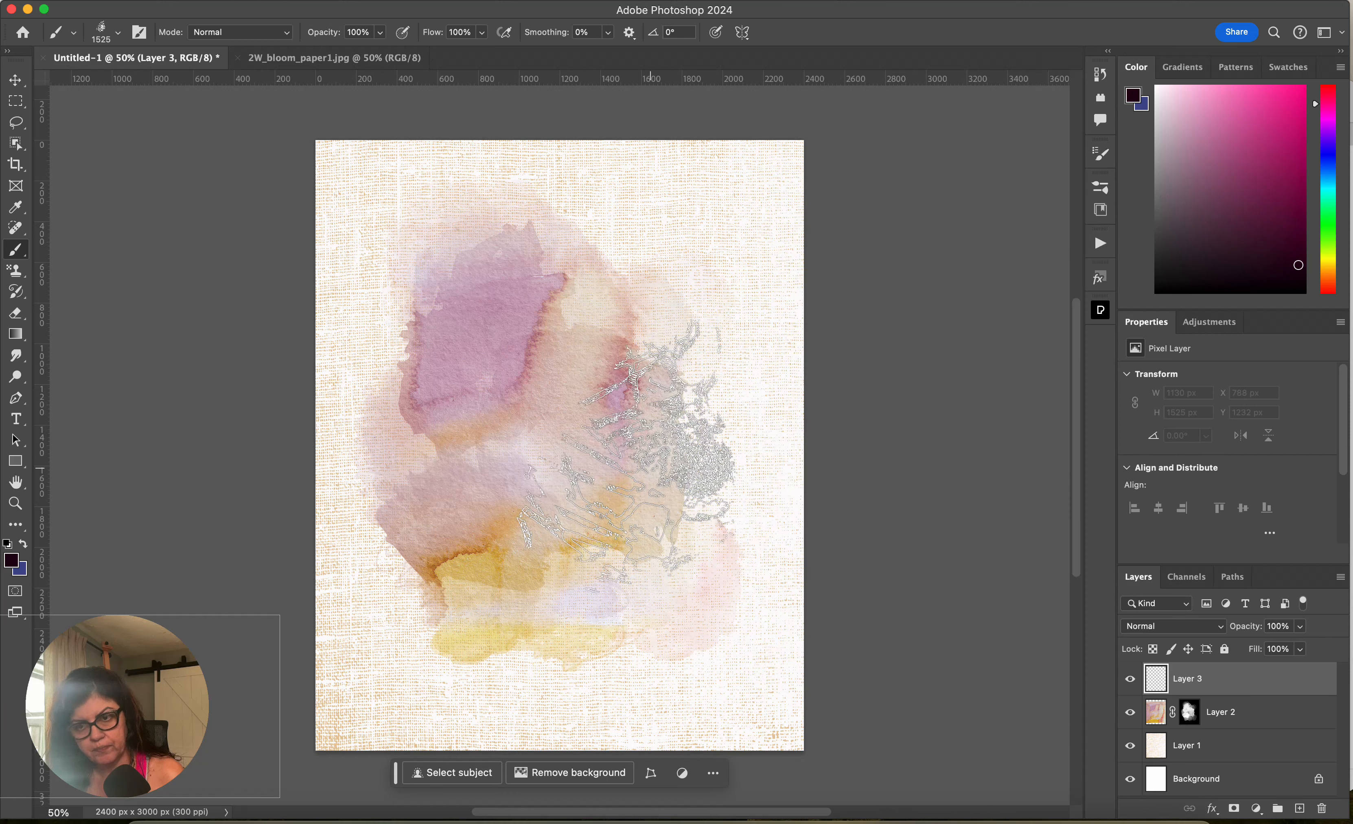
- Try a near-black 2W_Bloom_7 stamp scaled down to about 75% on the lower right of the watercolor, and undo it
click(599, 557)
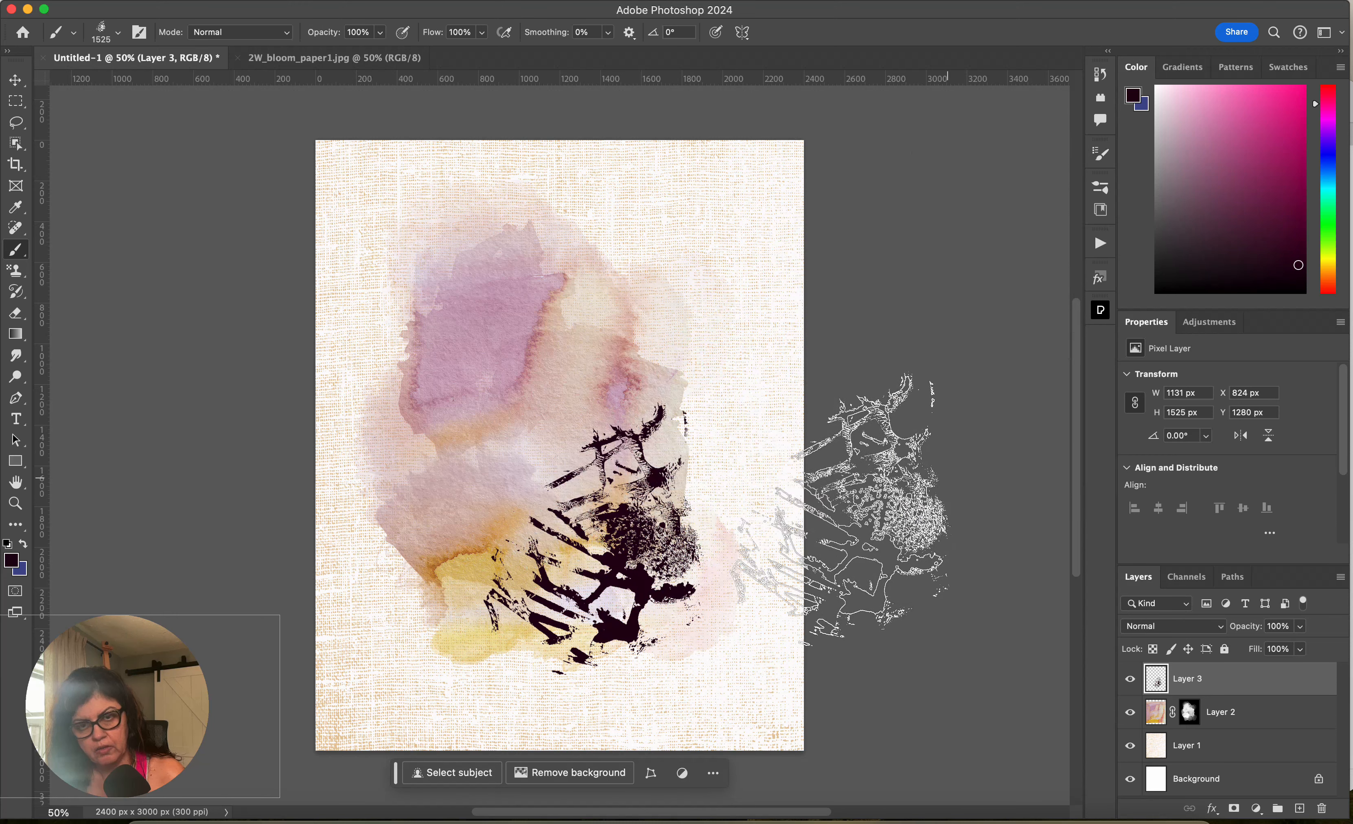
key(super+t)
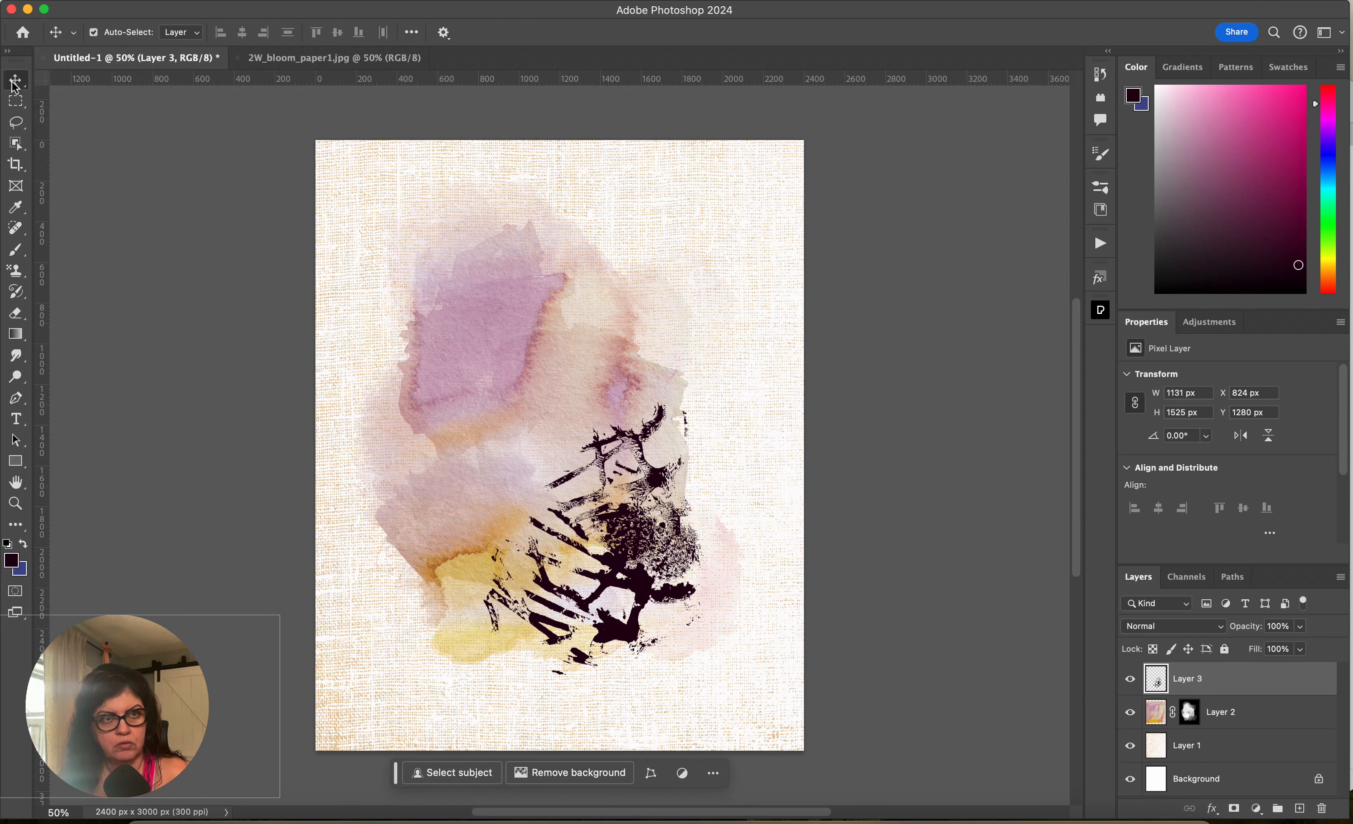
drag(717, 400, 654, 479)
drag(587, 583, 625, 547)
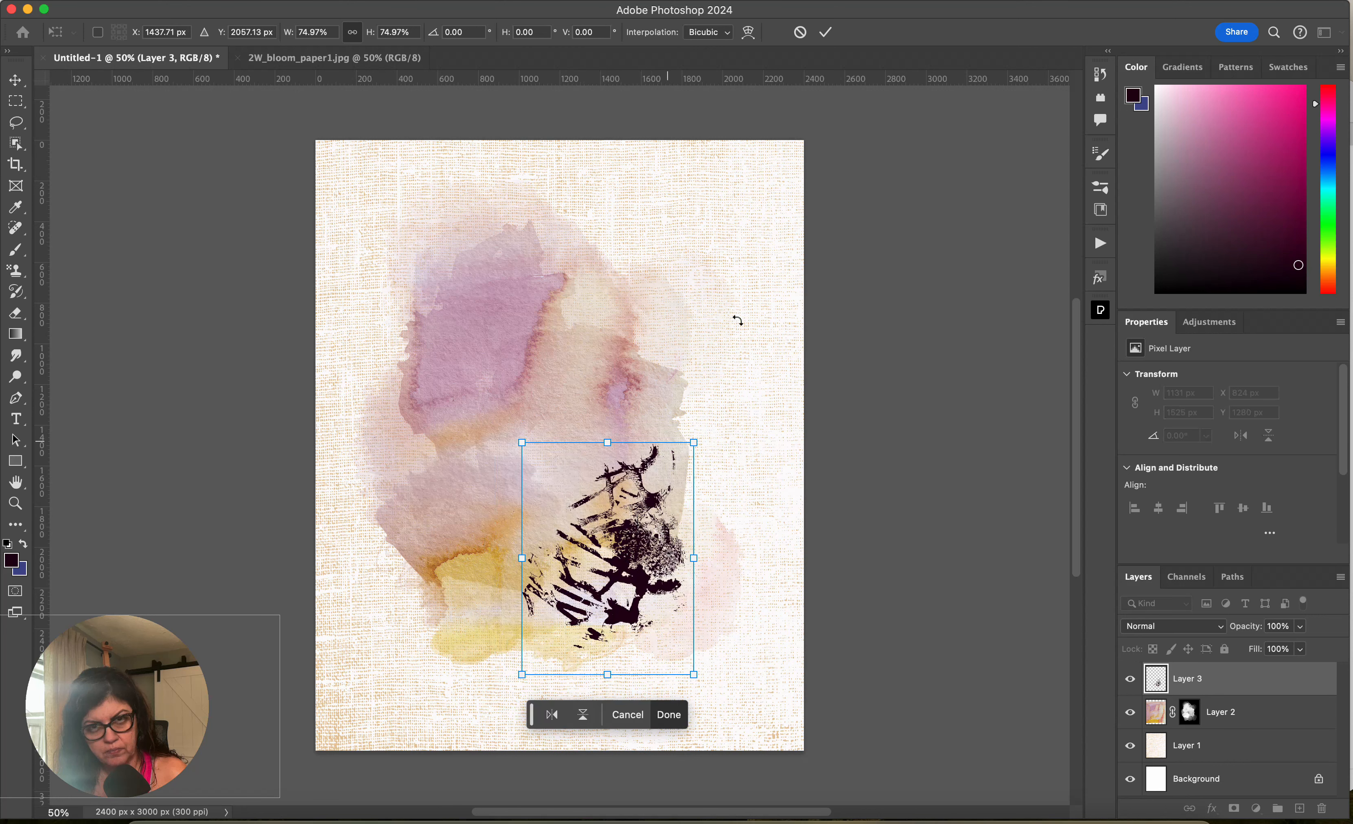
click(829, 32)
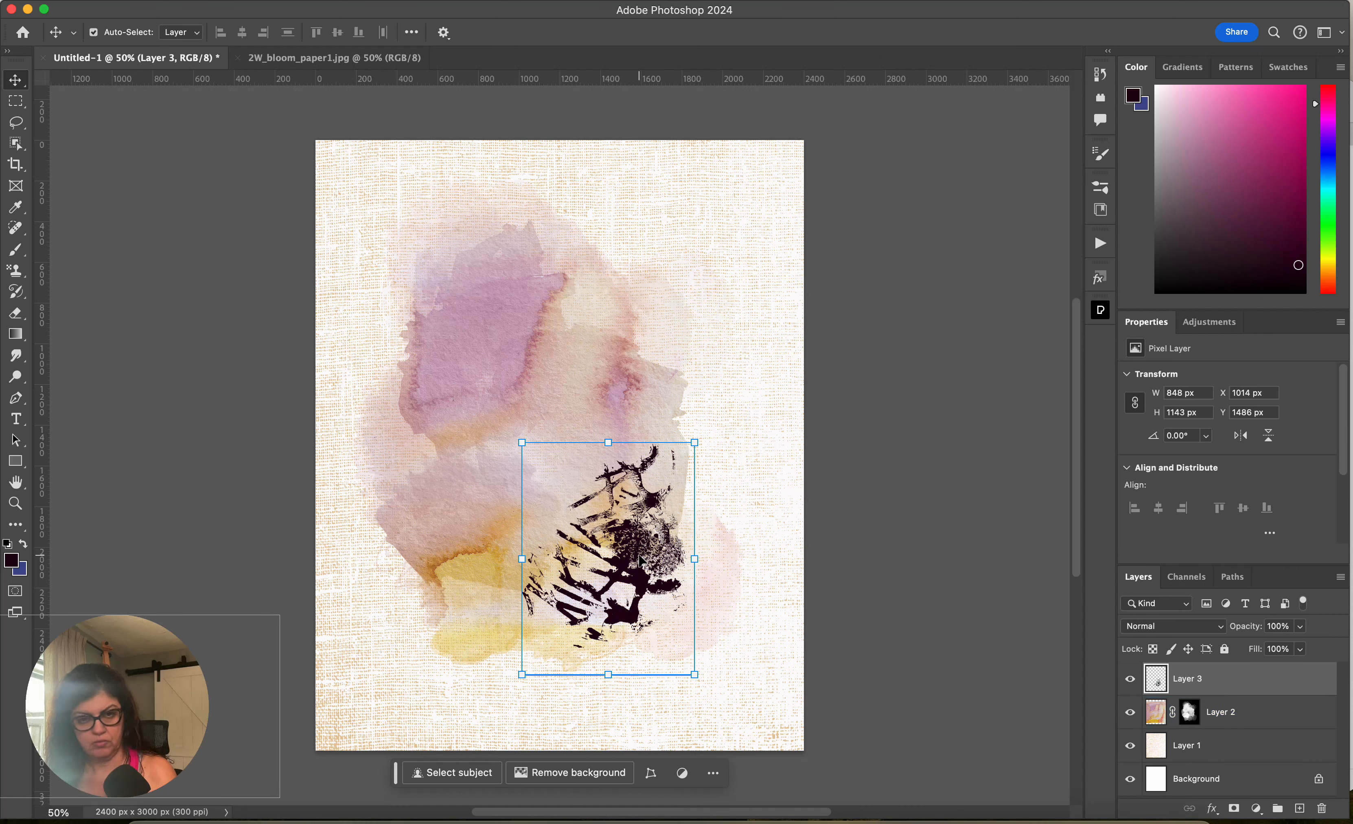
key(super+z)
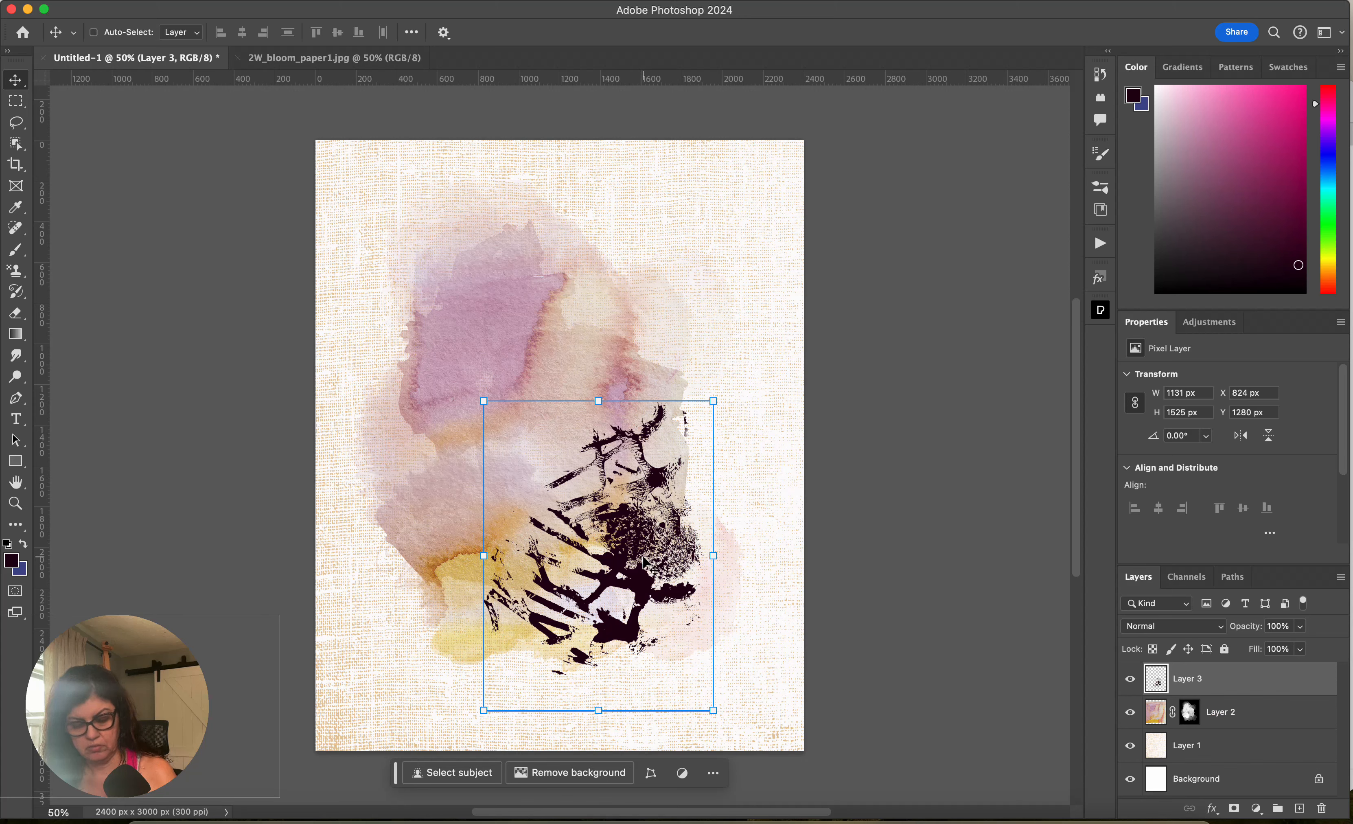
key(super+z)
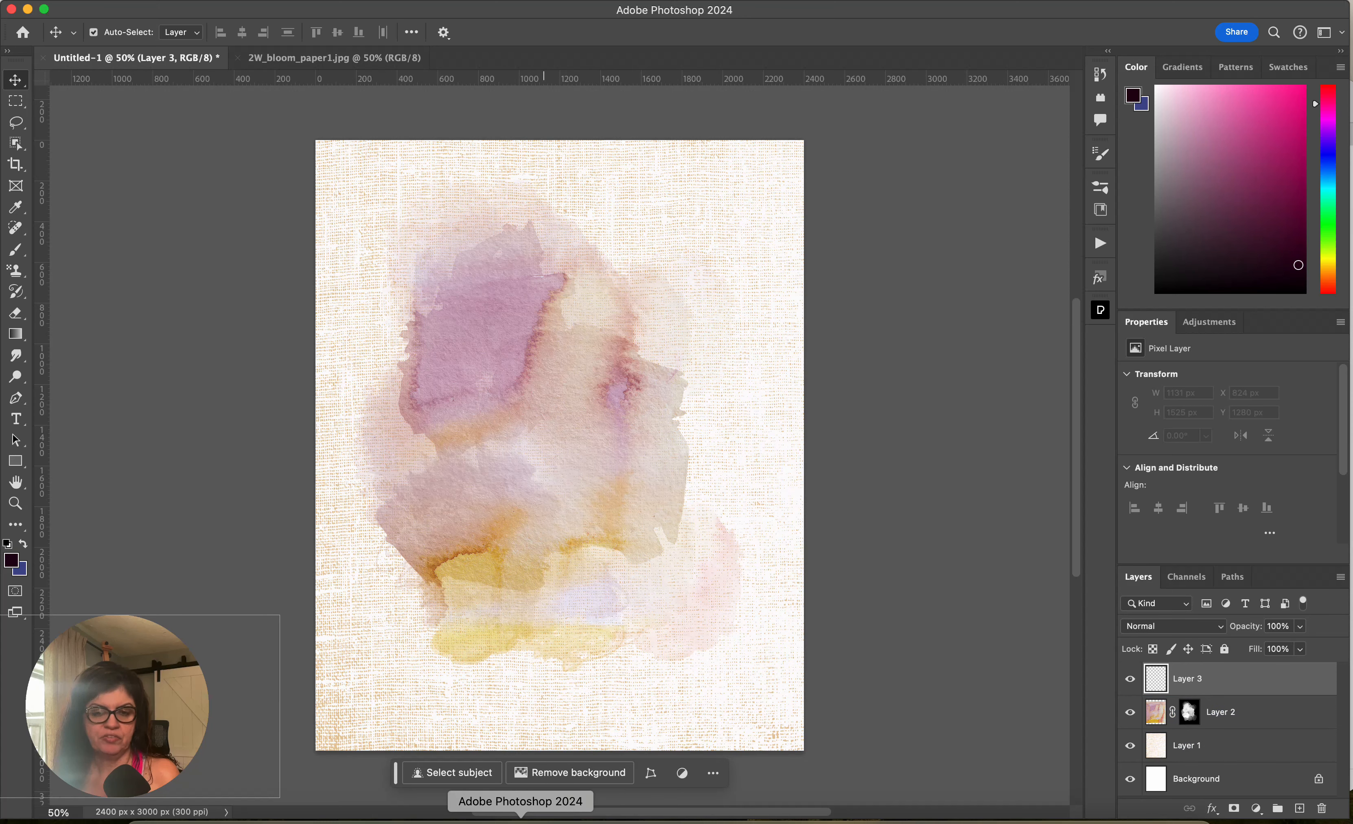
- Switch to Adobe Bridge, open 2W_Bloom_flower8.png from 2W_Bloom_Elements, and place the roses on the page's lower left at about 132%, rotated -11.87°
click(557, 823)
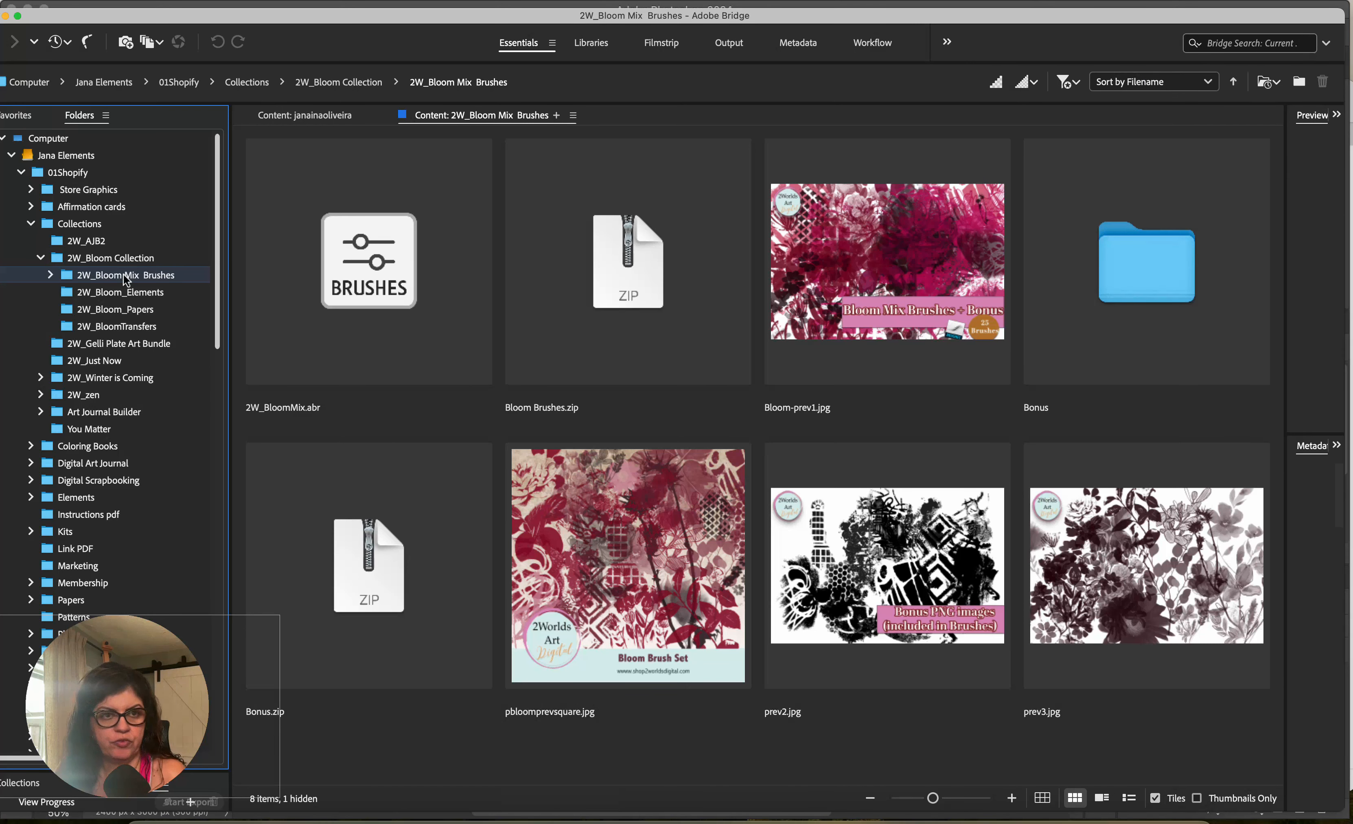
click(166, 296)
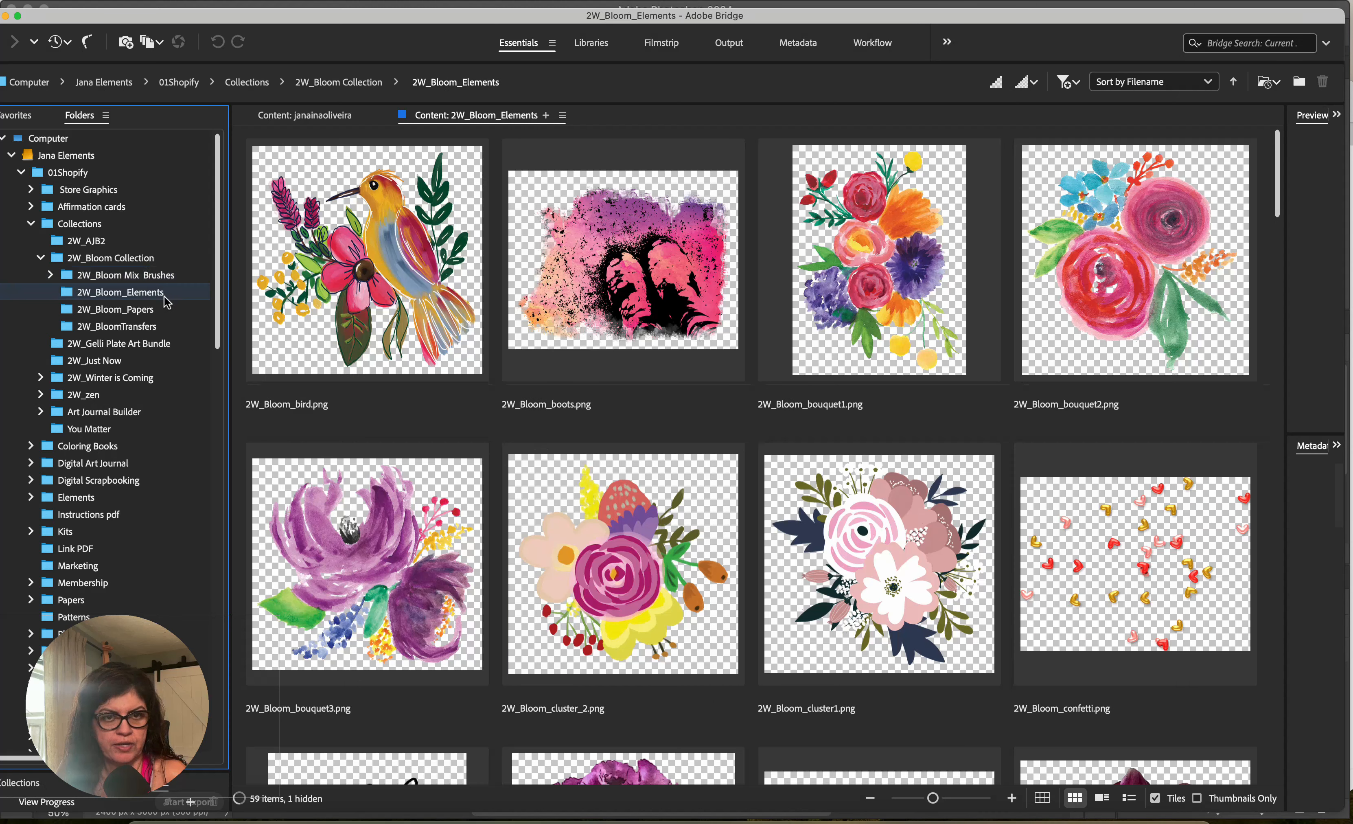
click(168, 294)
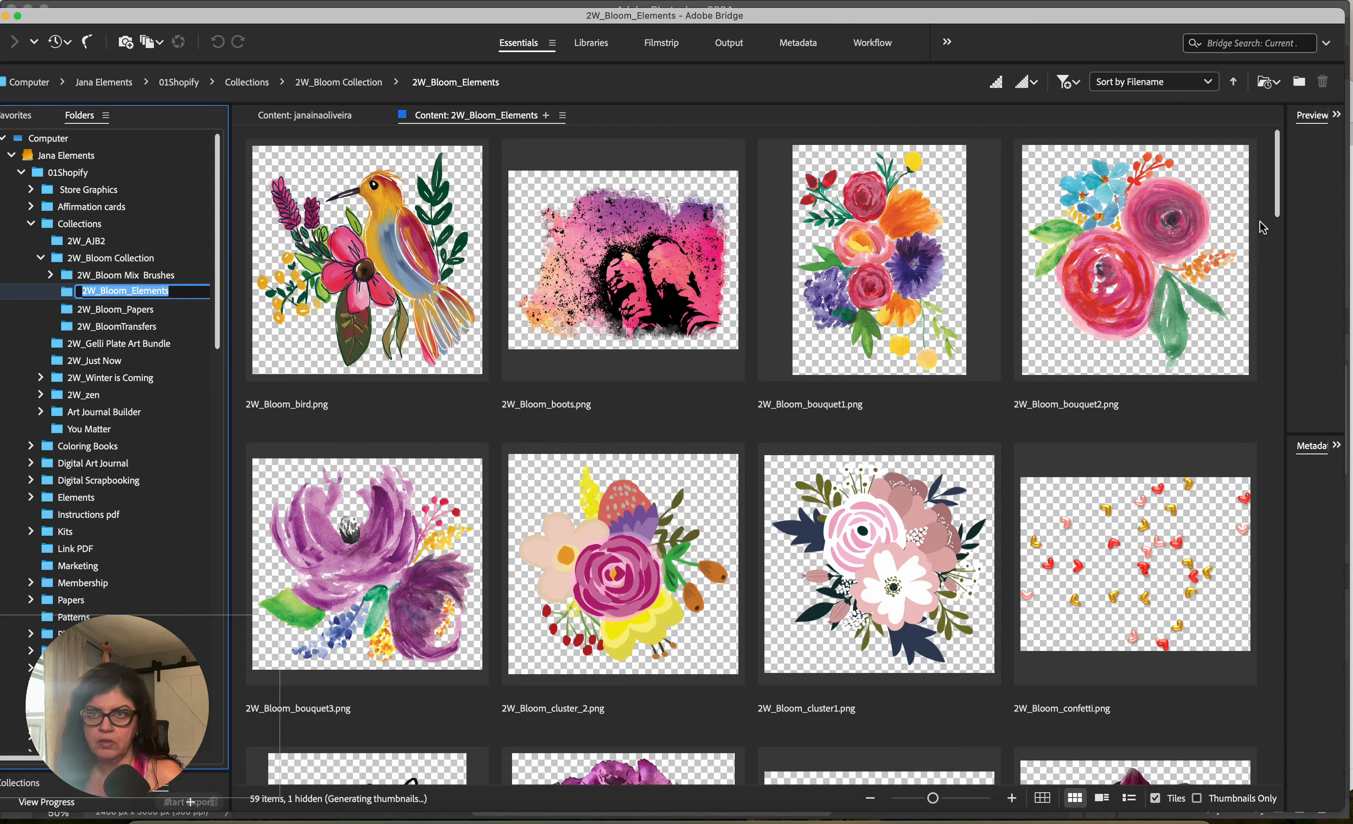
drag(1277, 202, 1268, 328)
double_click(437, 608)
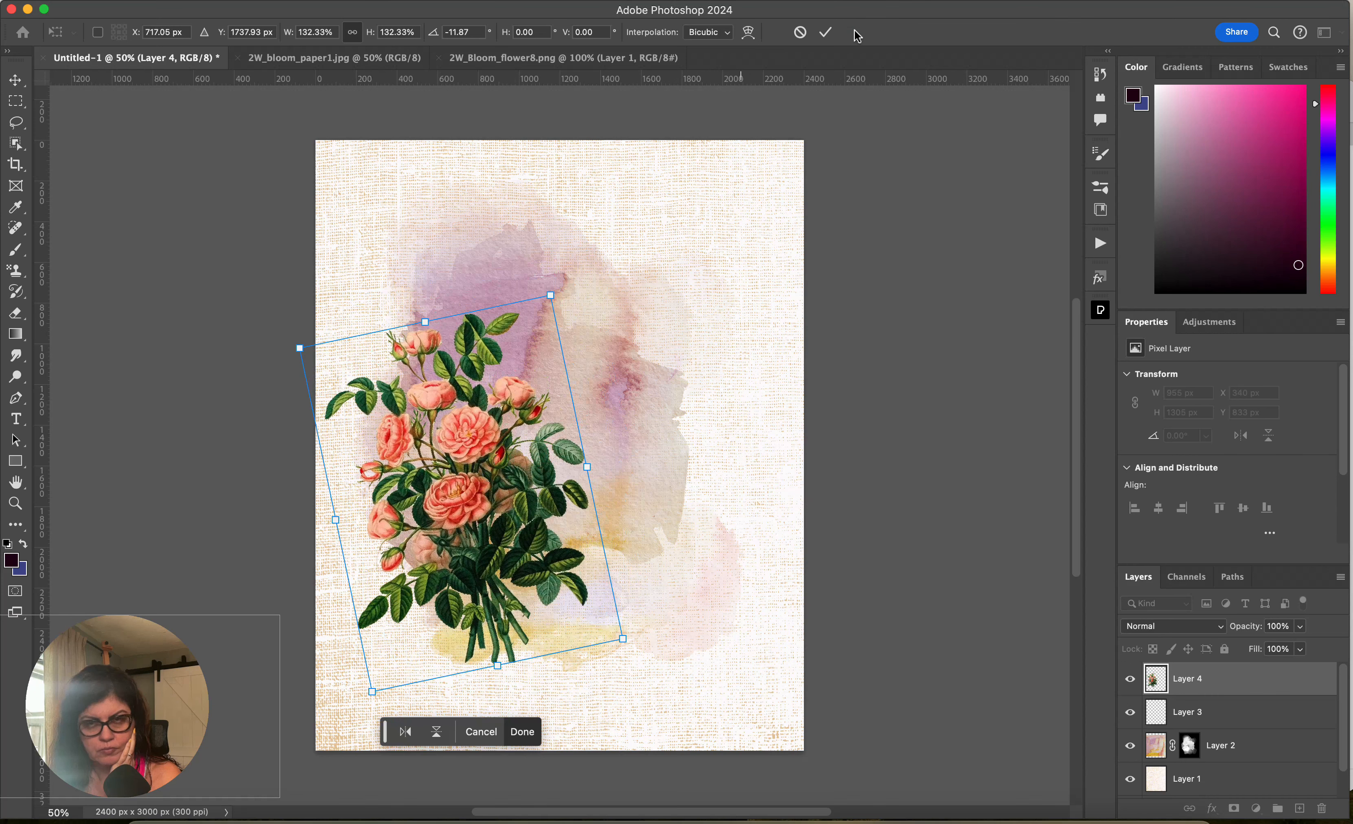
click(826, 32)
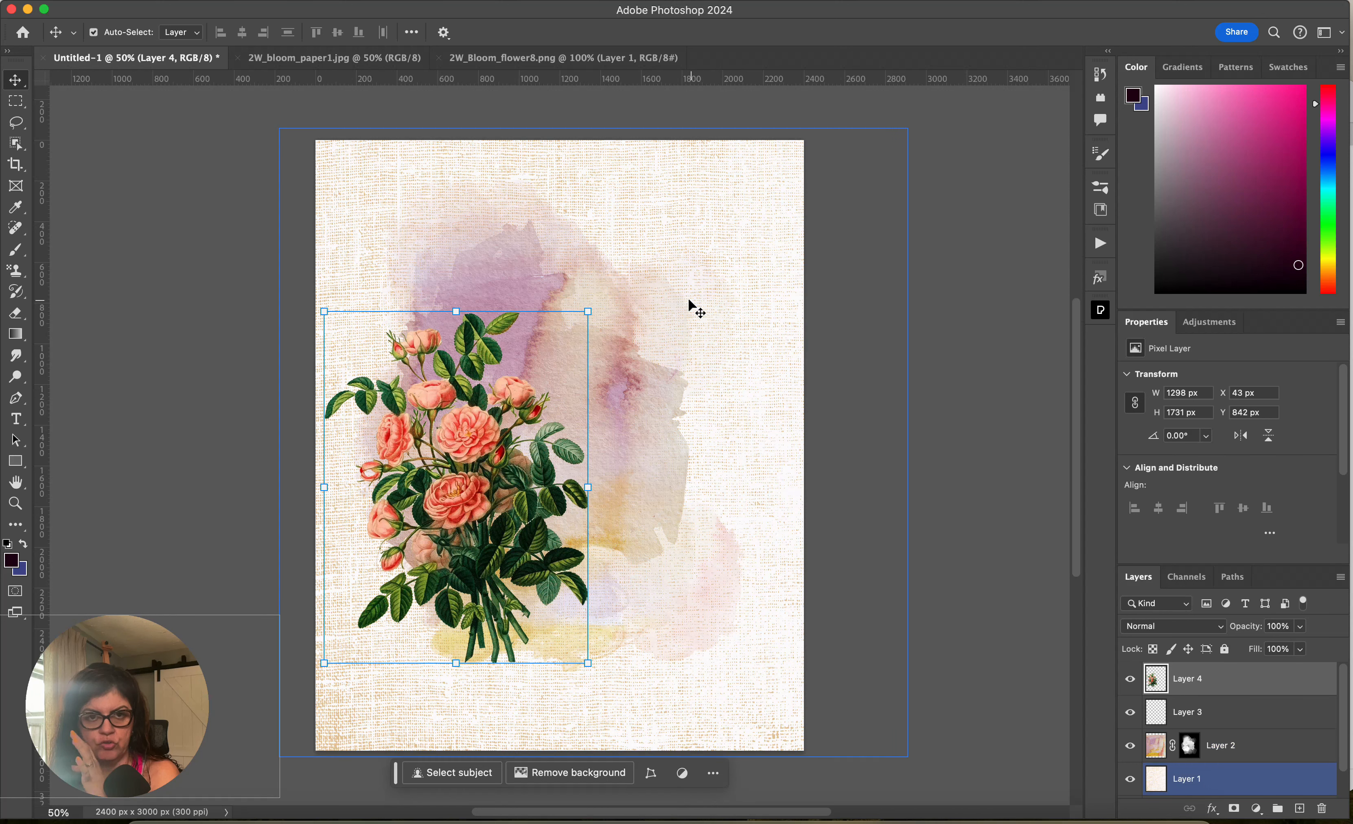
- Make Layer 3 active with a dark magenta foreground color and choose the 2W_Bloom_4 brush
click(1202, 724)
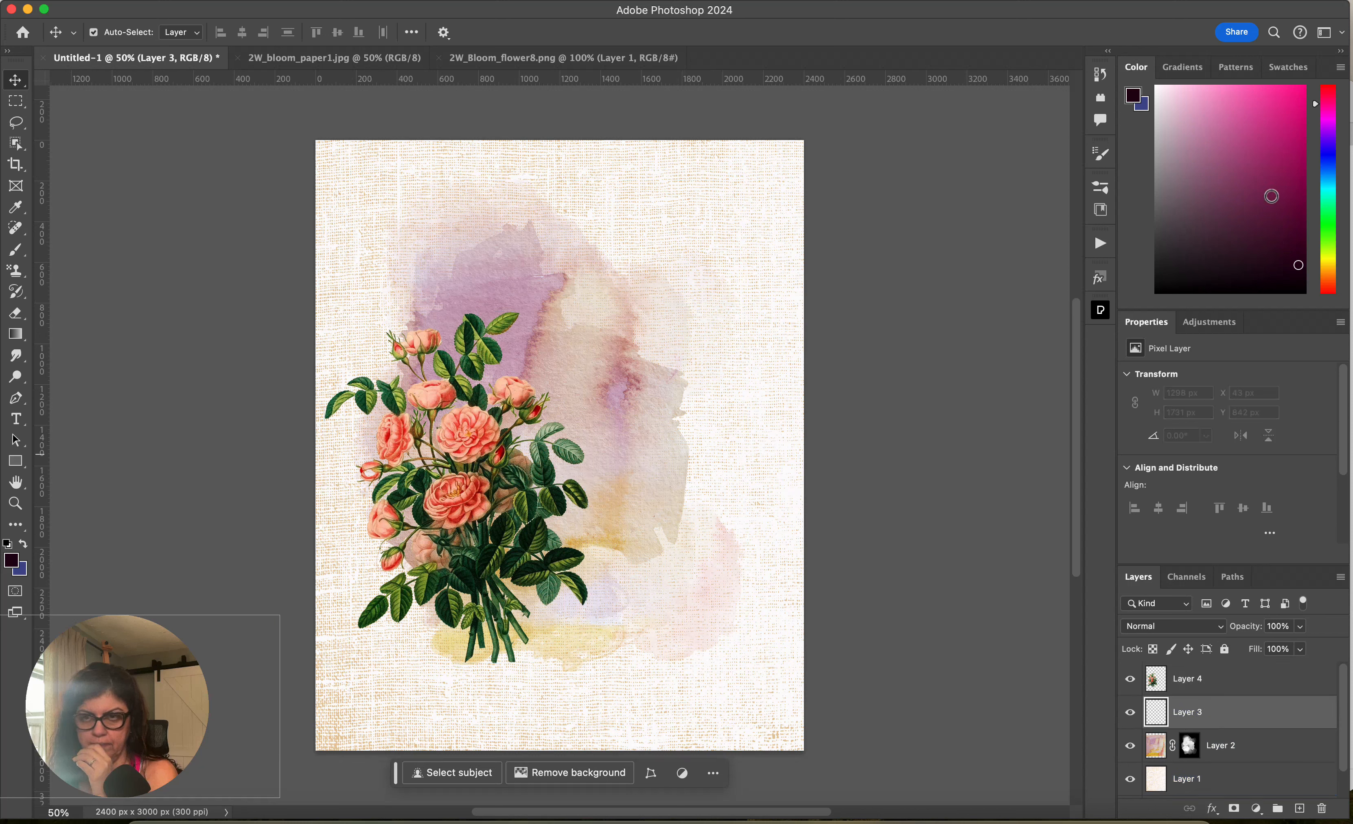
click(1297, 182)
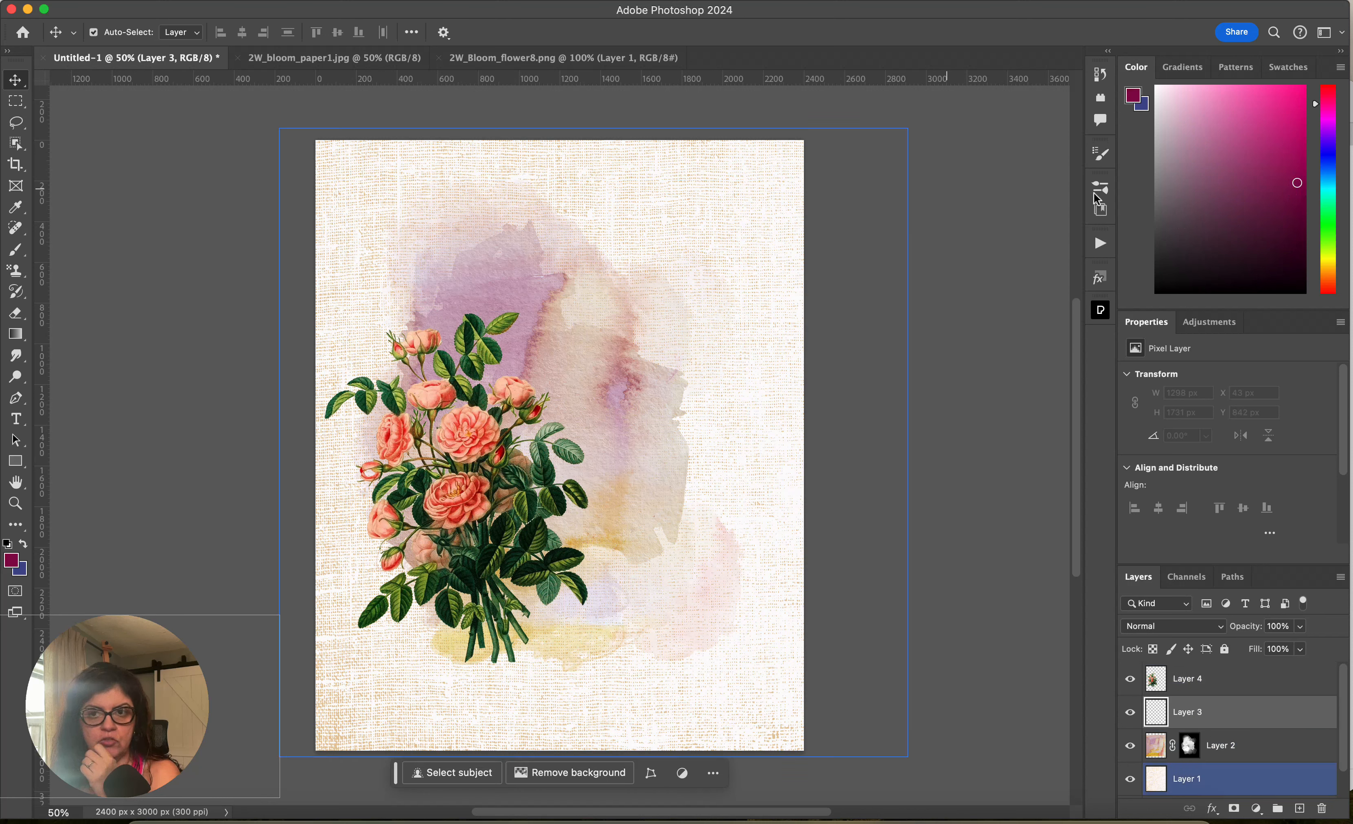
click(1101, 157)
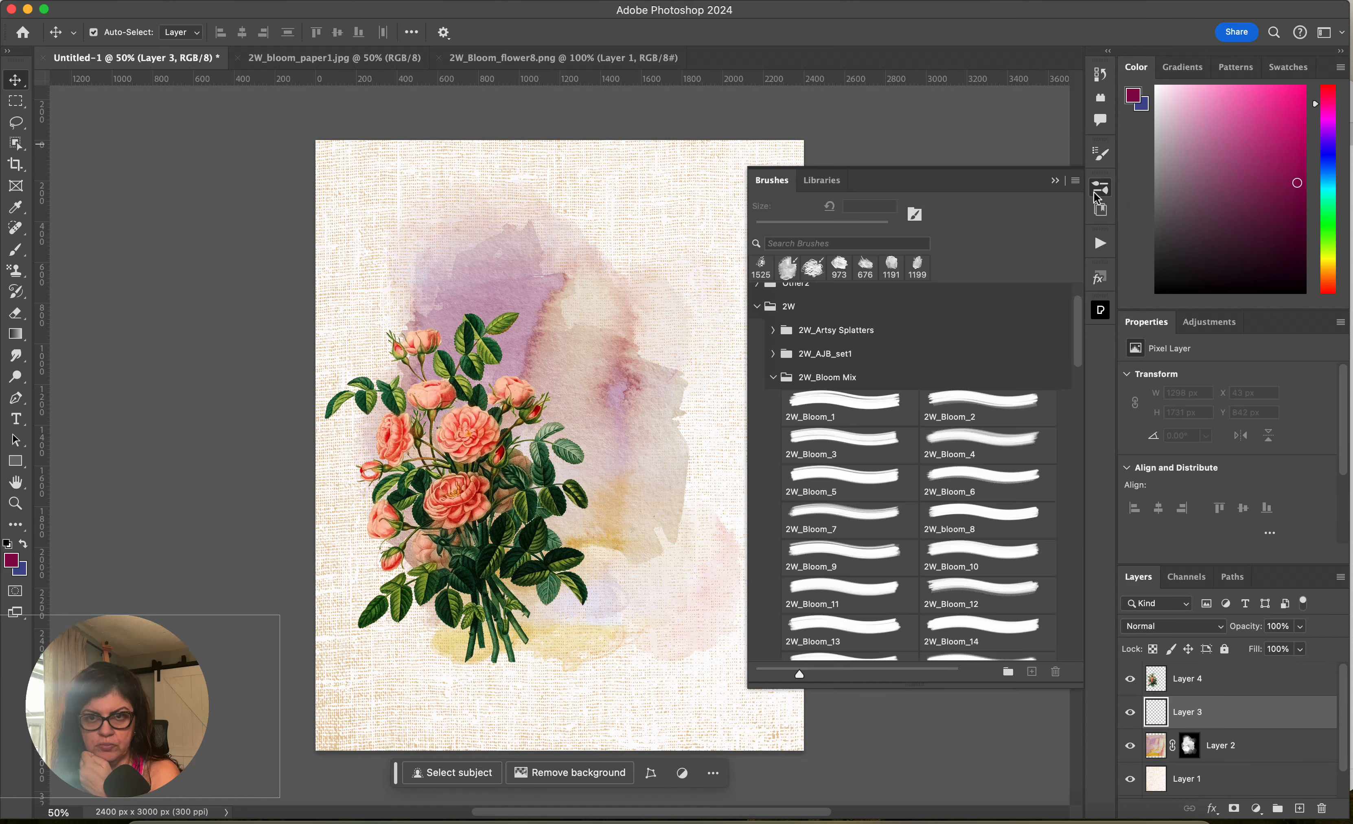
click(958, 436)
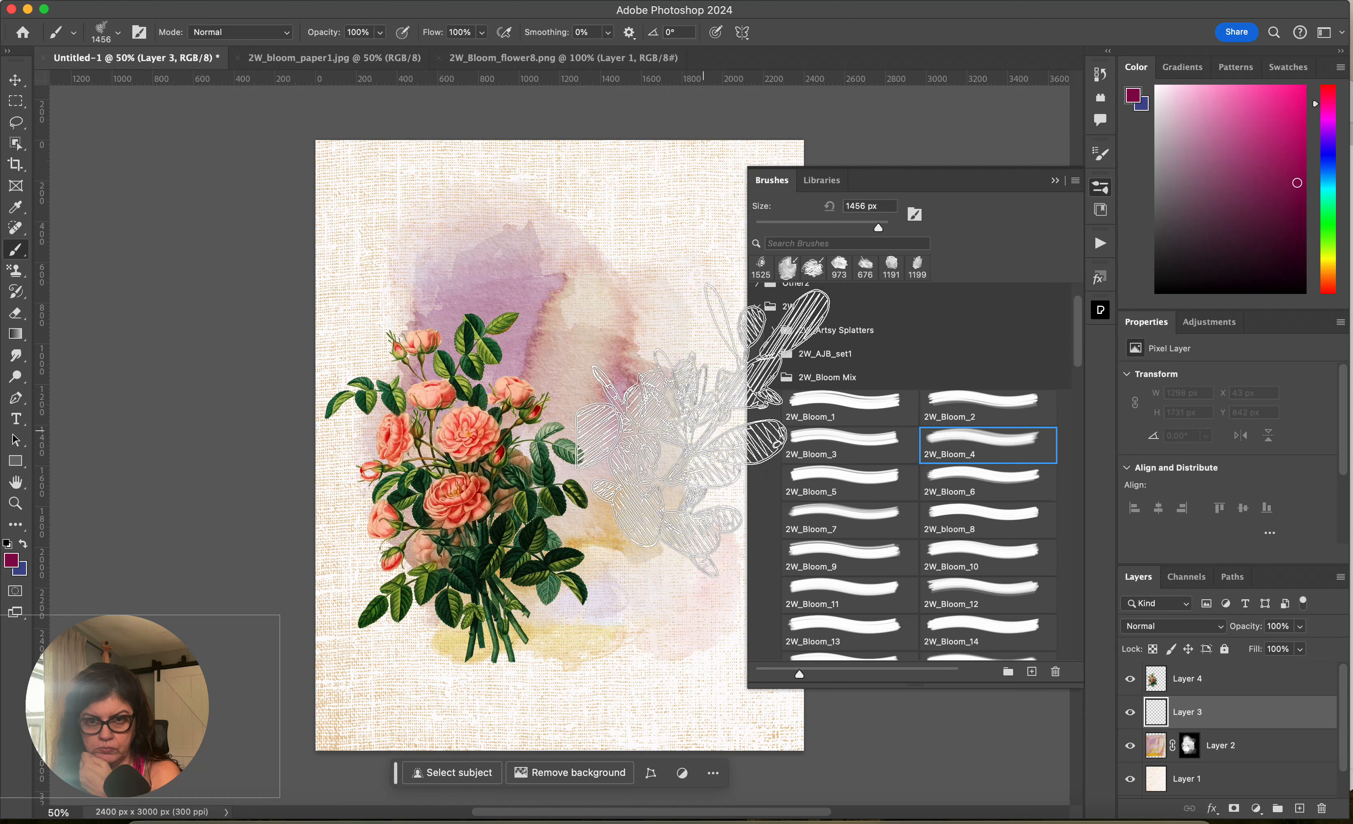
- Show the brush tips in the brush list and enlarge their previews
click(1075, 181)
click(1116, 293)
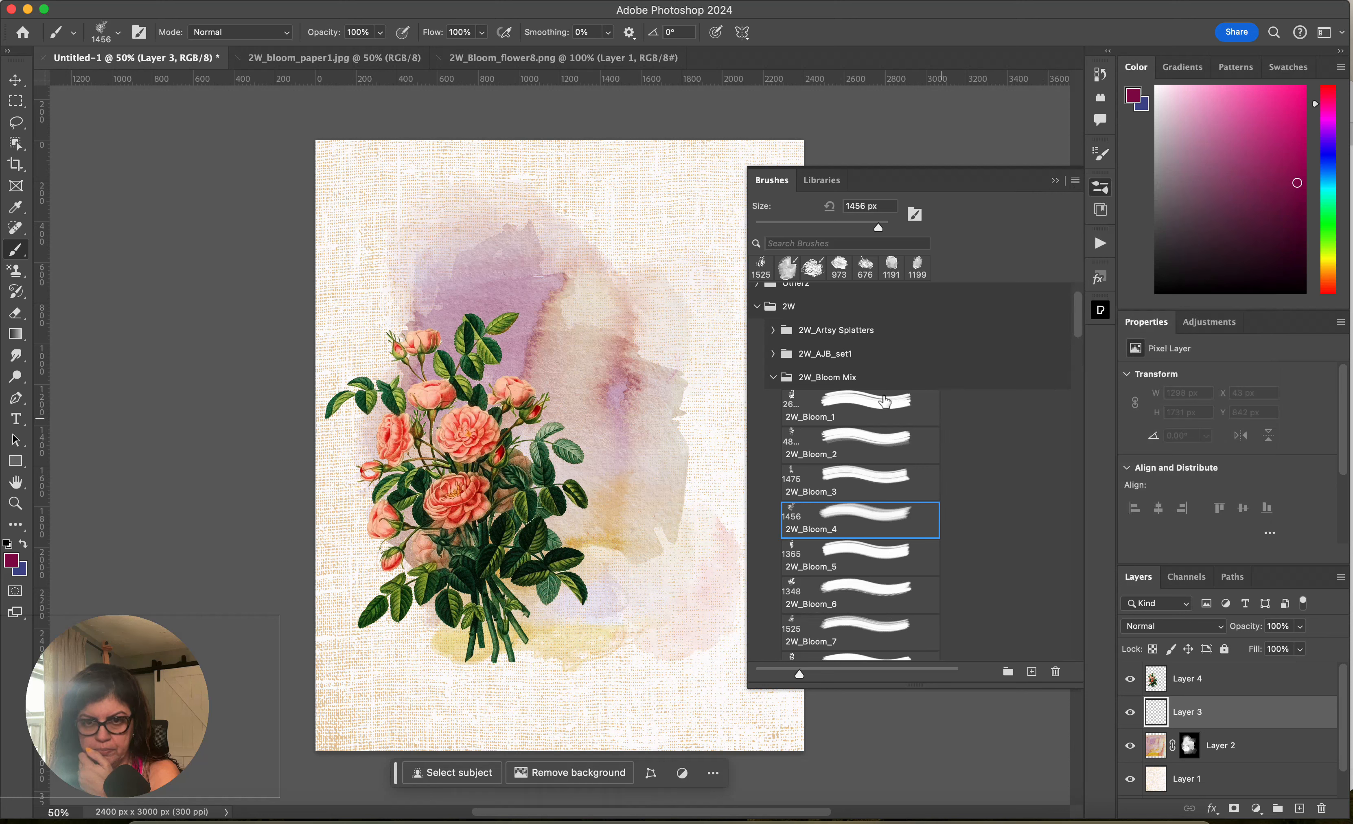
drag(804, 673, 887, 695)
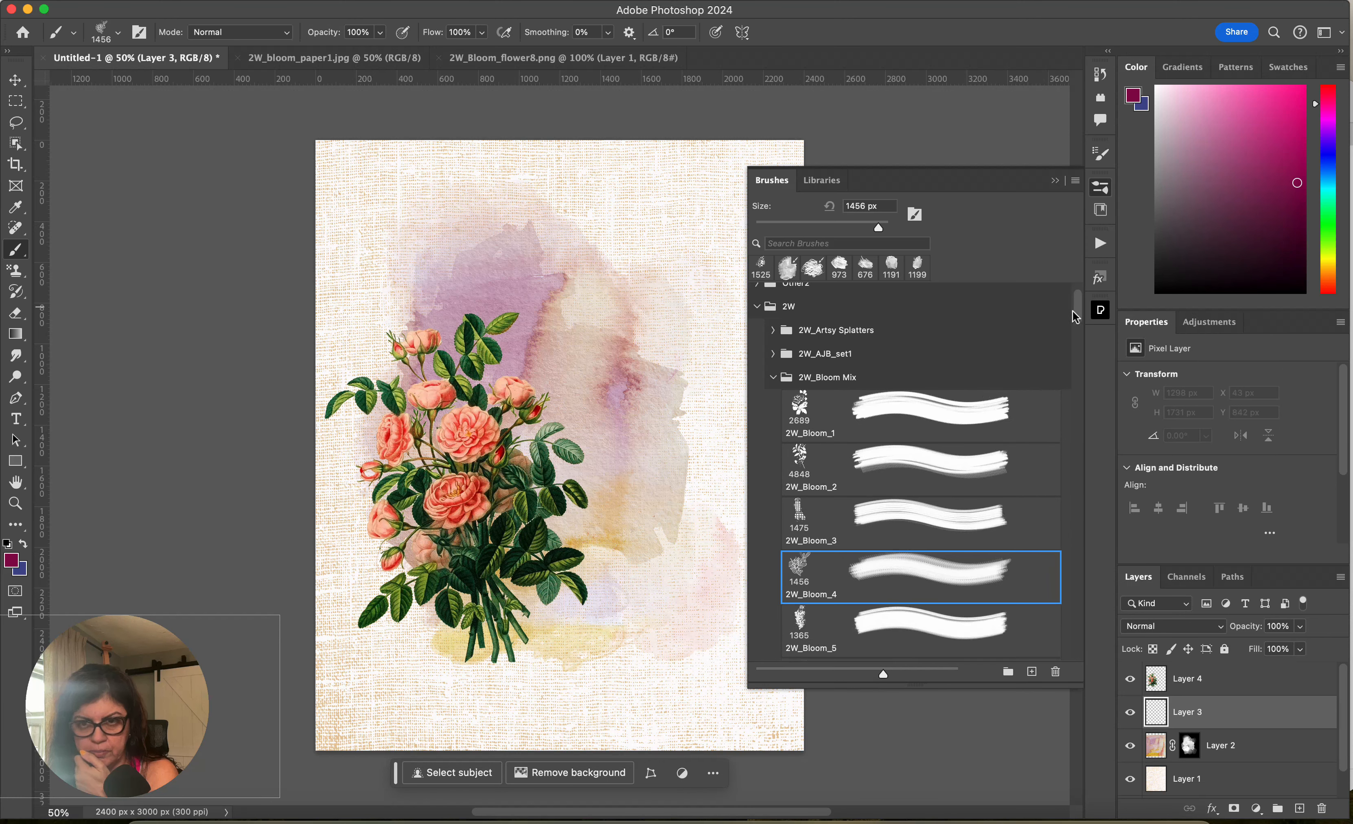
- Stamp the 2W_Bloom_22 lattice brush in magenta at 772 px on the watercolor's upper right and the page's lower-left corner
drag(1076, 318, 1071, 360)
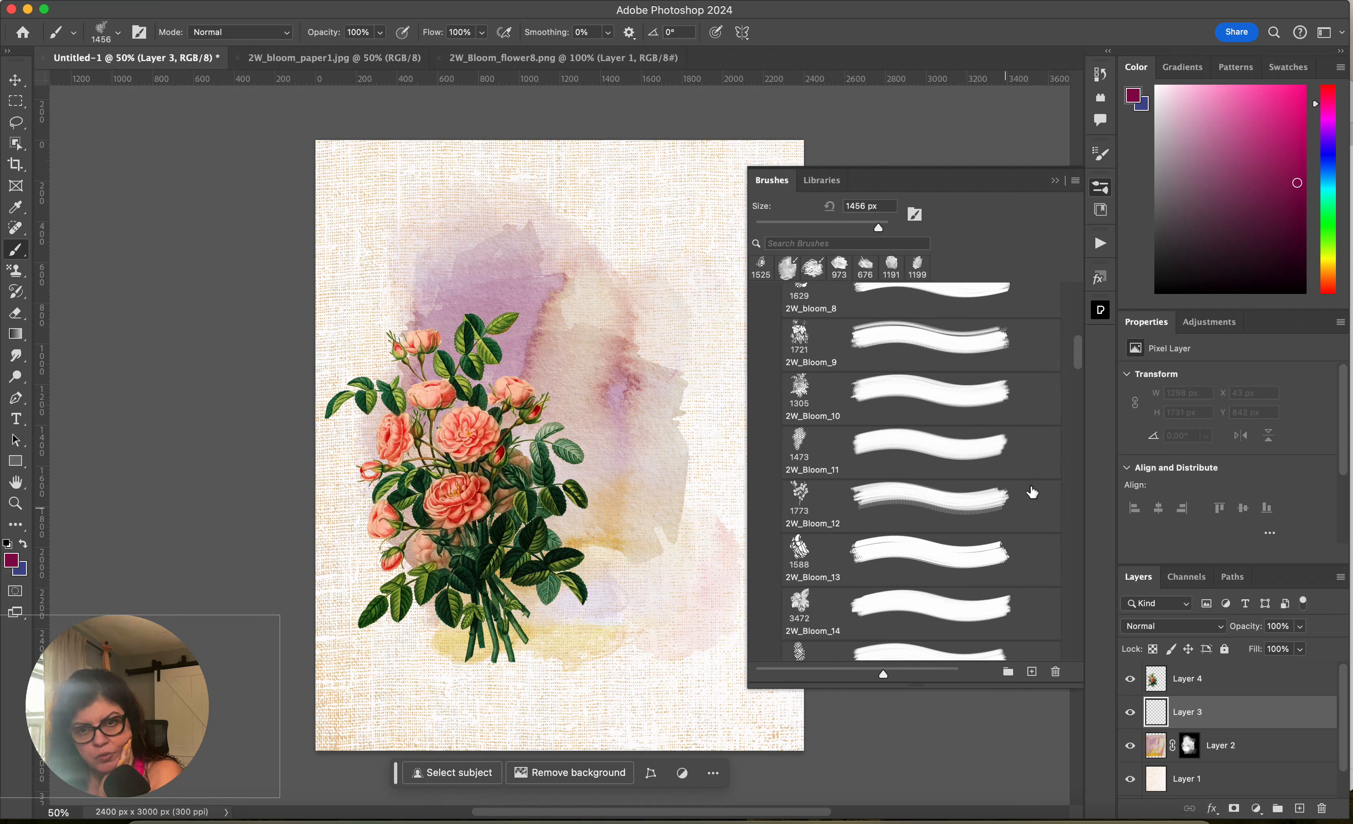
drag(1078, 350, 1063, 396)
click(873, 592)
click(1056, 181)
click(636, 334)
click(370, 685)
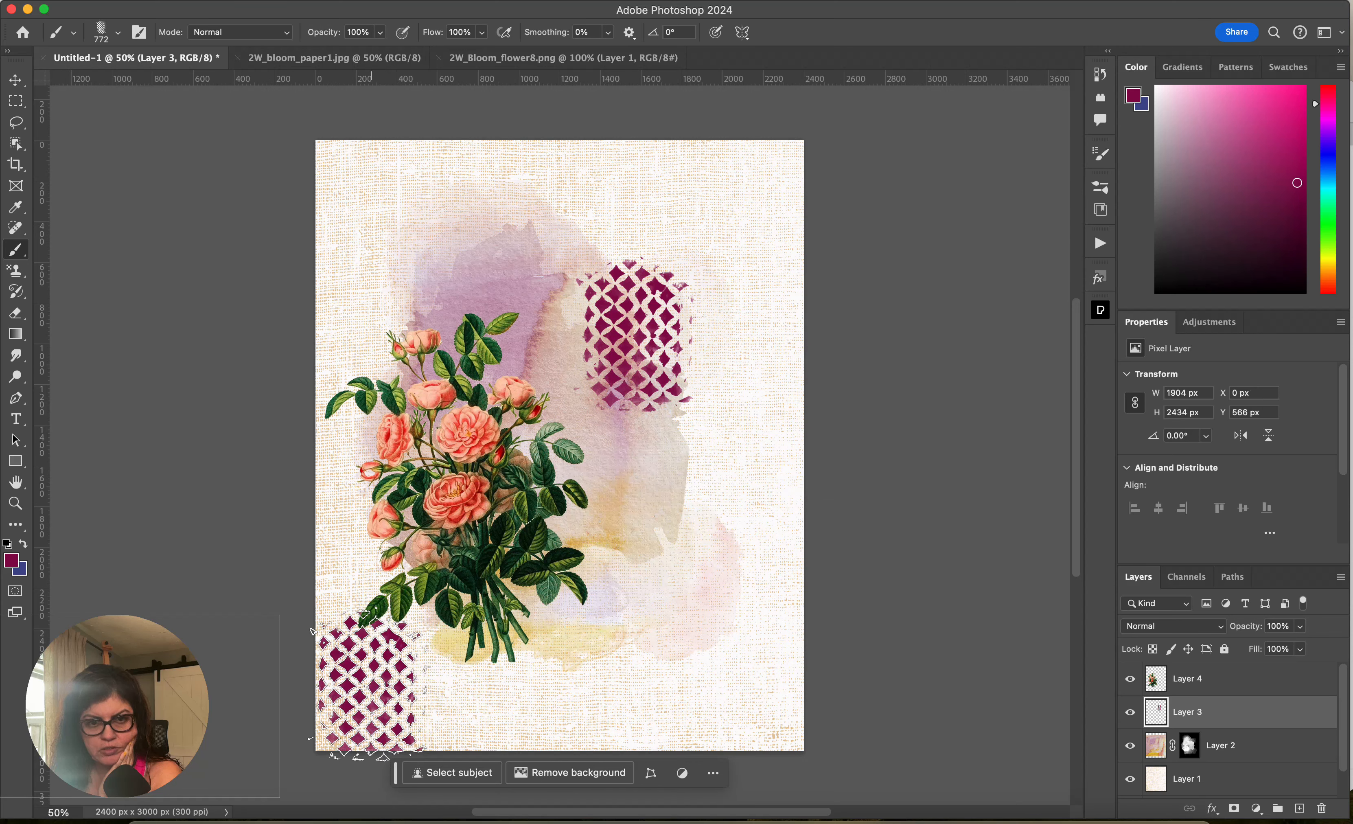
- Set the blend mode of the lattice stamps on Layer 3 to Overlay
click(1216, 627)
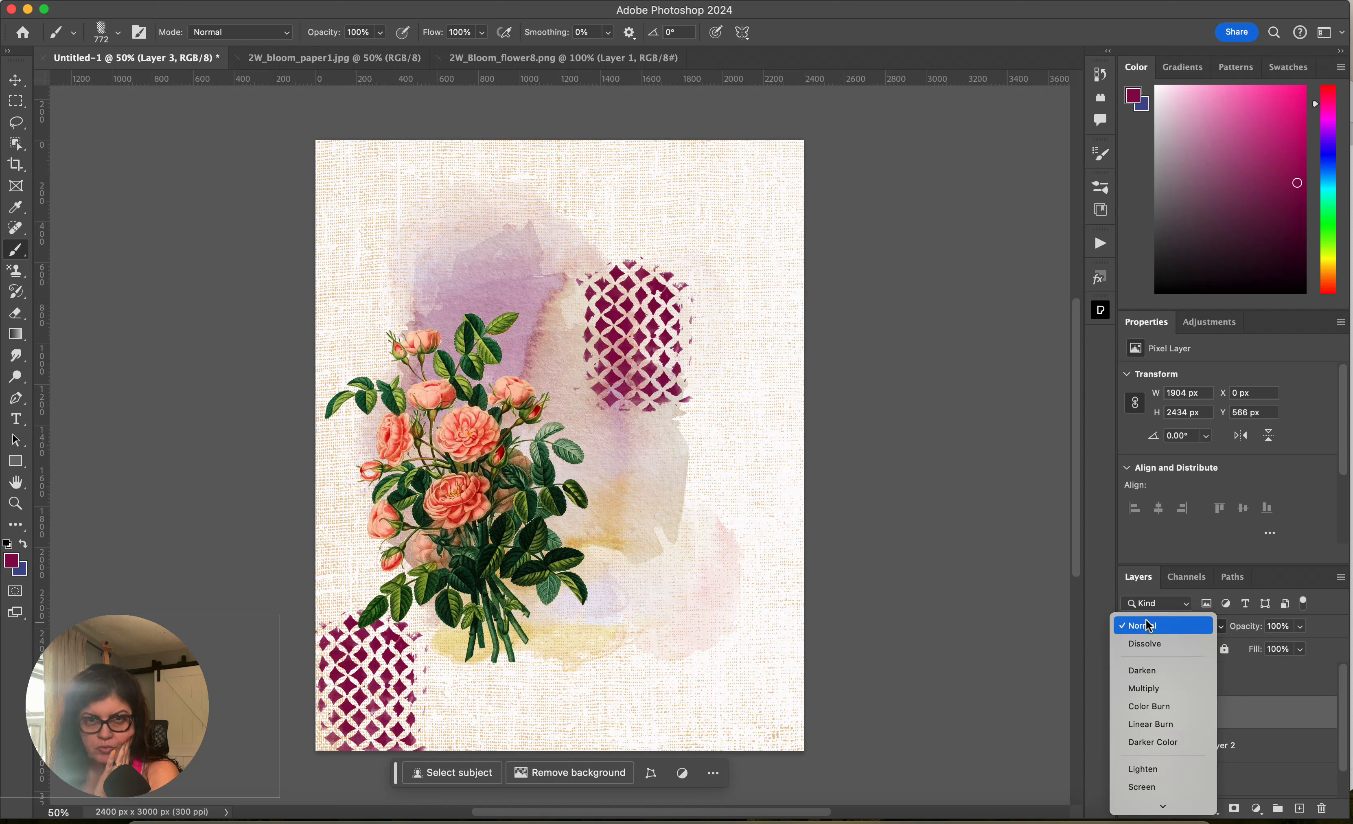
click(1275, 701)
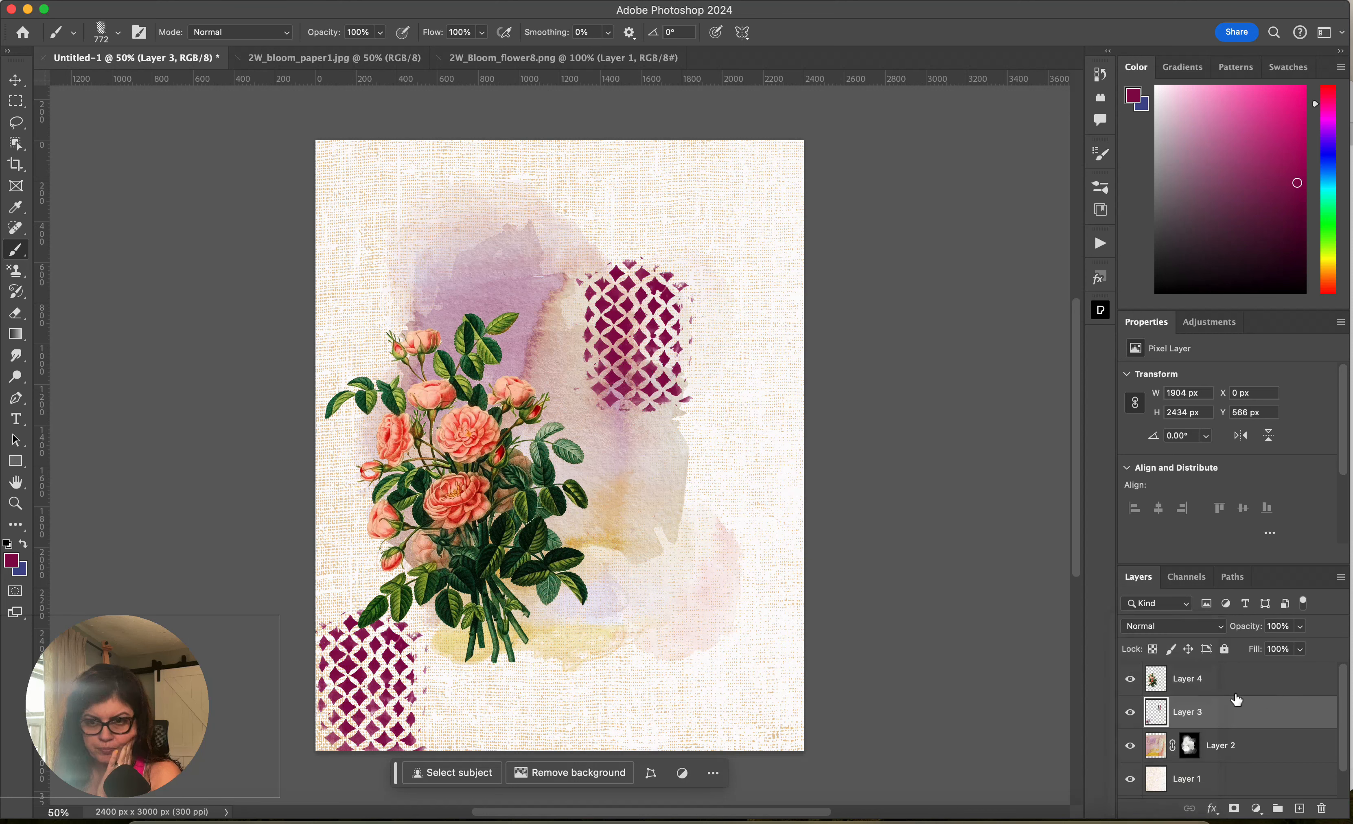
click(1202, 628)
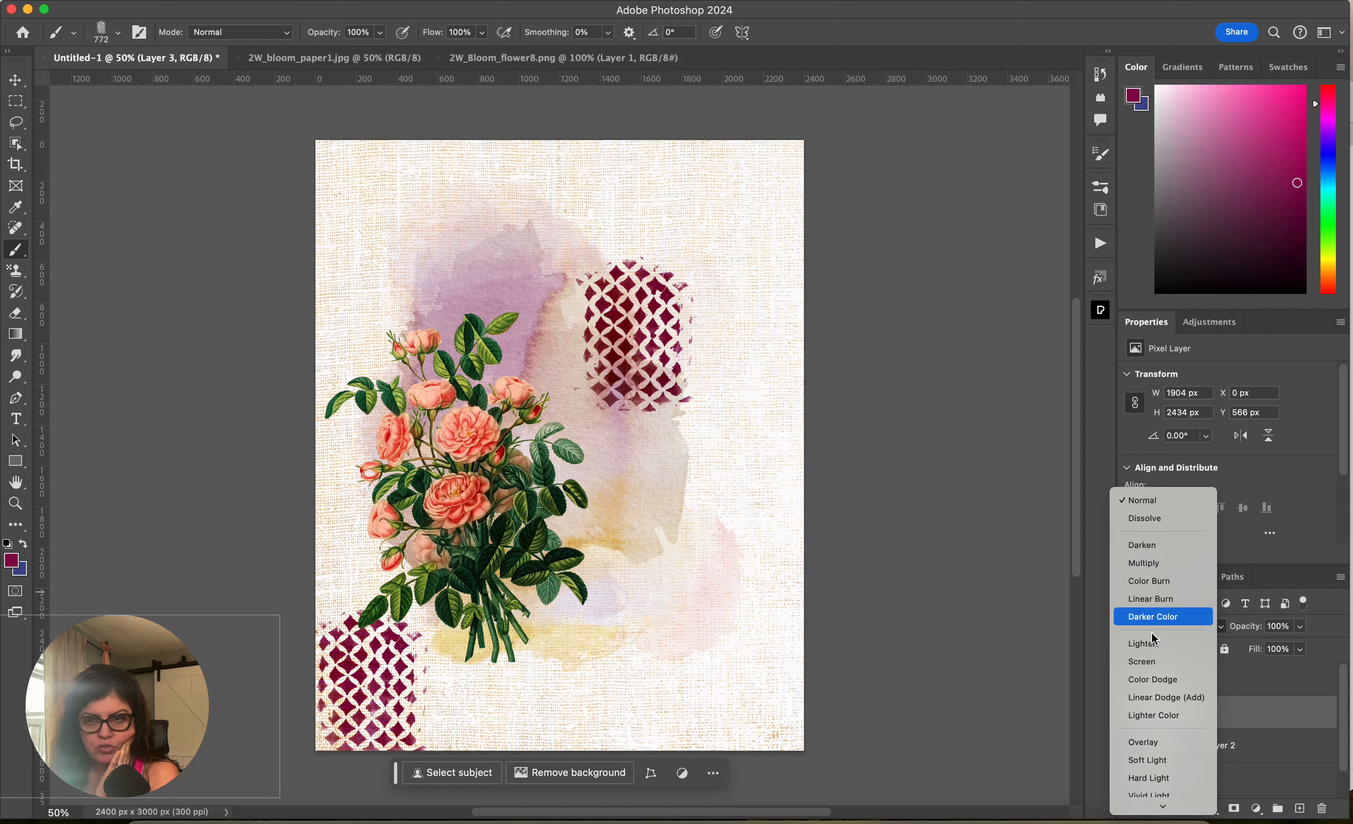
click(1153, 743)
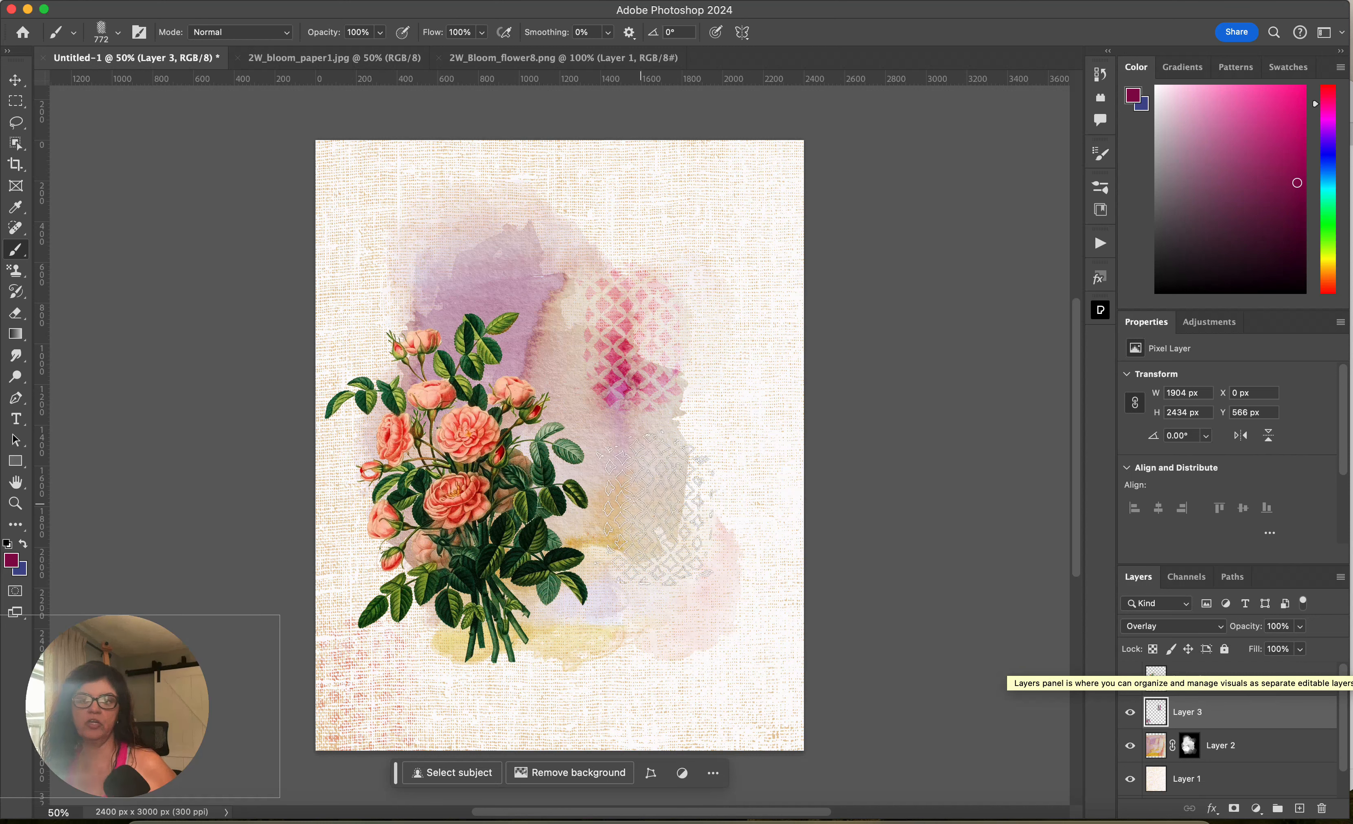
- Add a new layer above Layer 3 and sample red from the bouquet's lower rose as the foreground color
click(1300, 808)
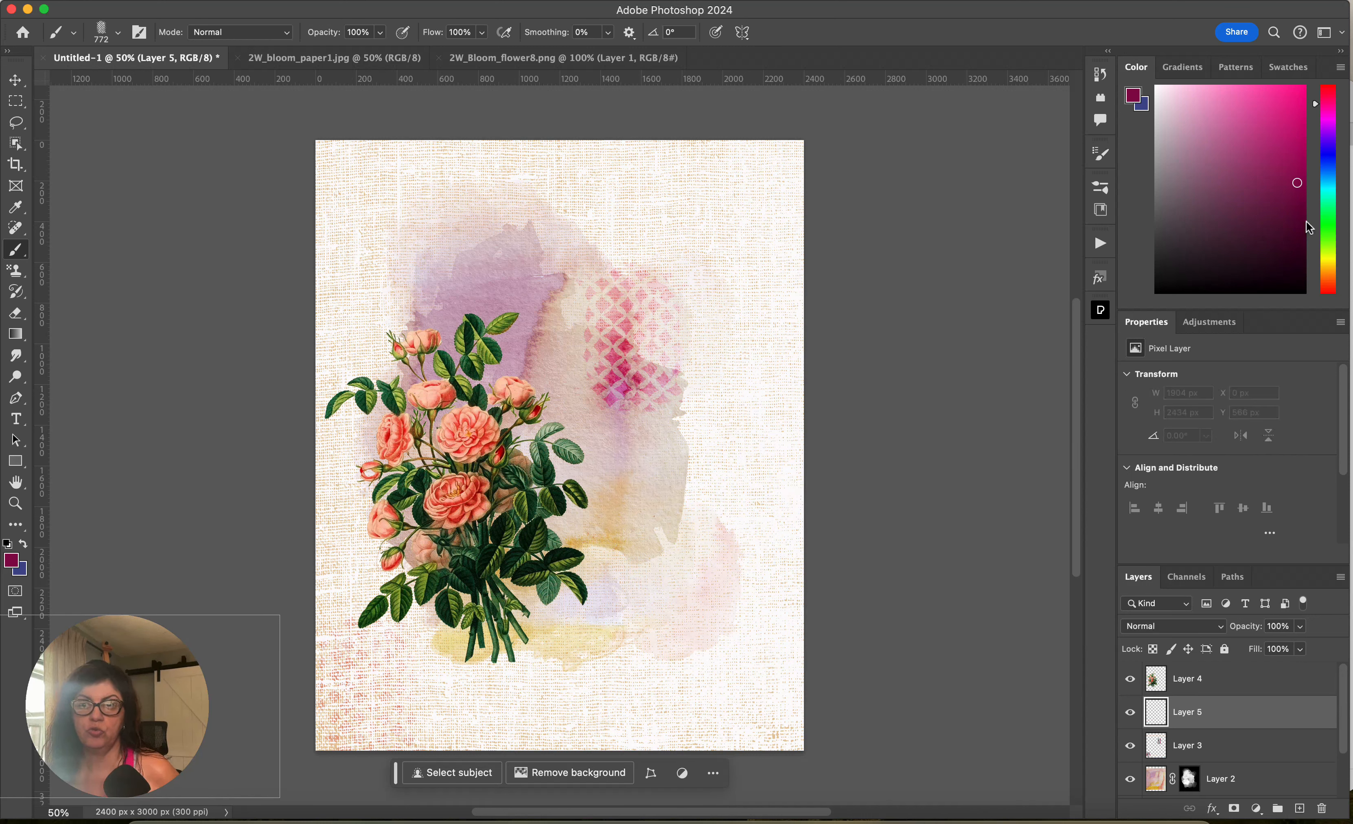
click(1324, 182)
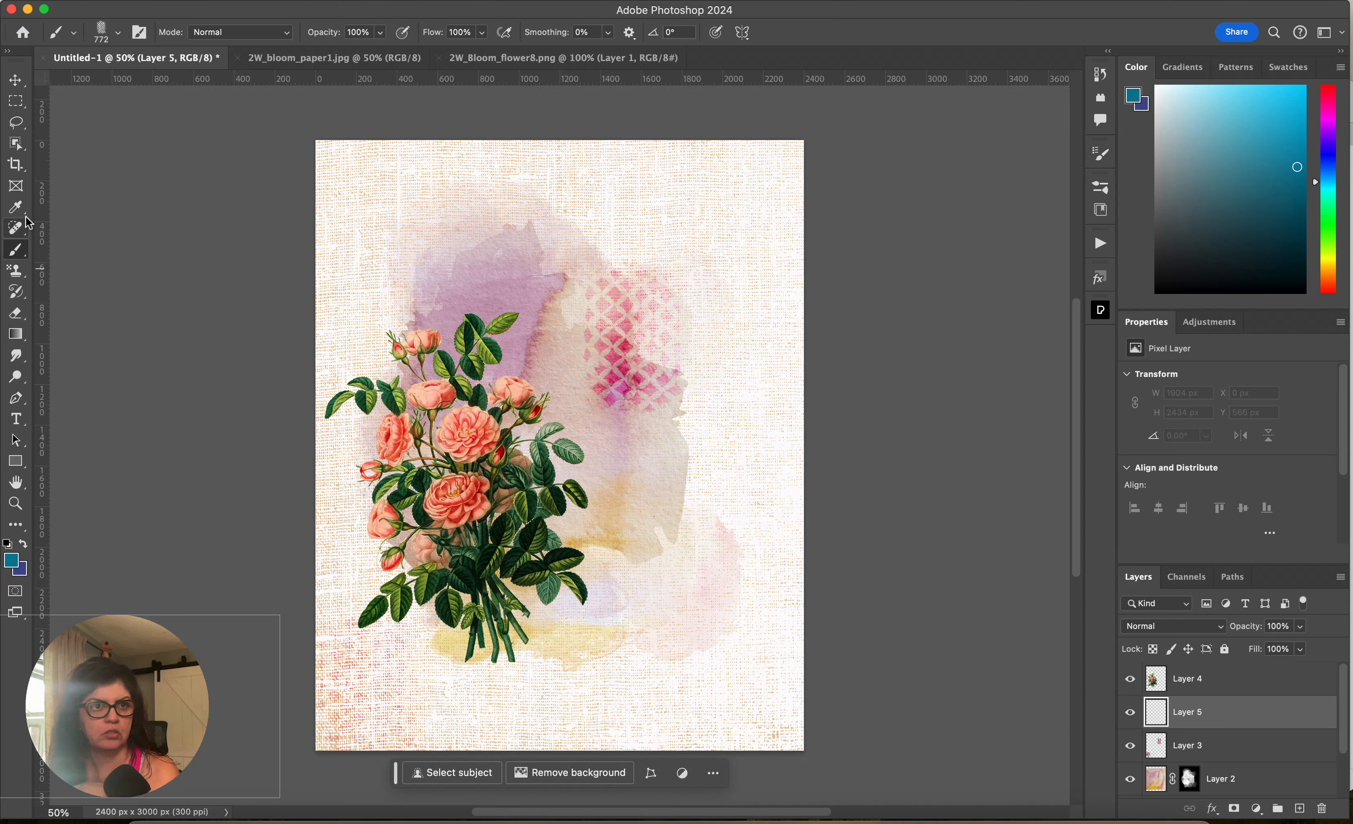
click(16, 207)
click(458, 502)
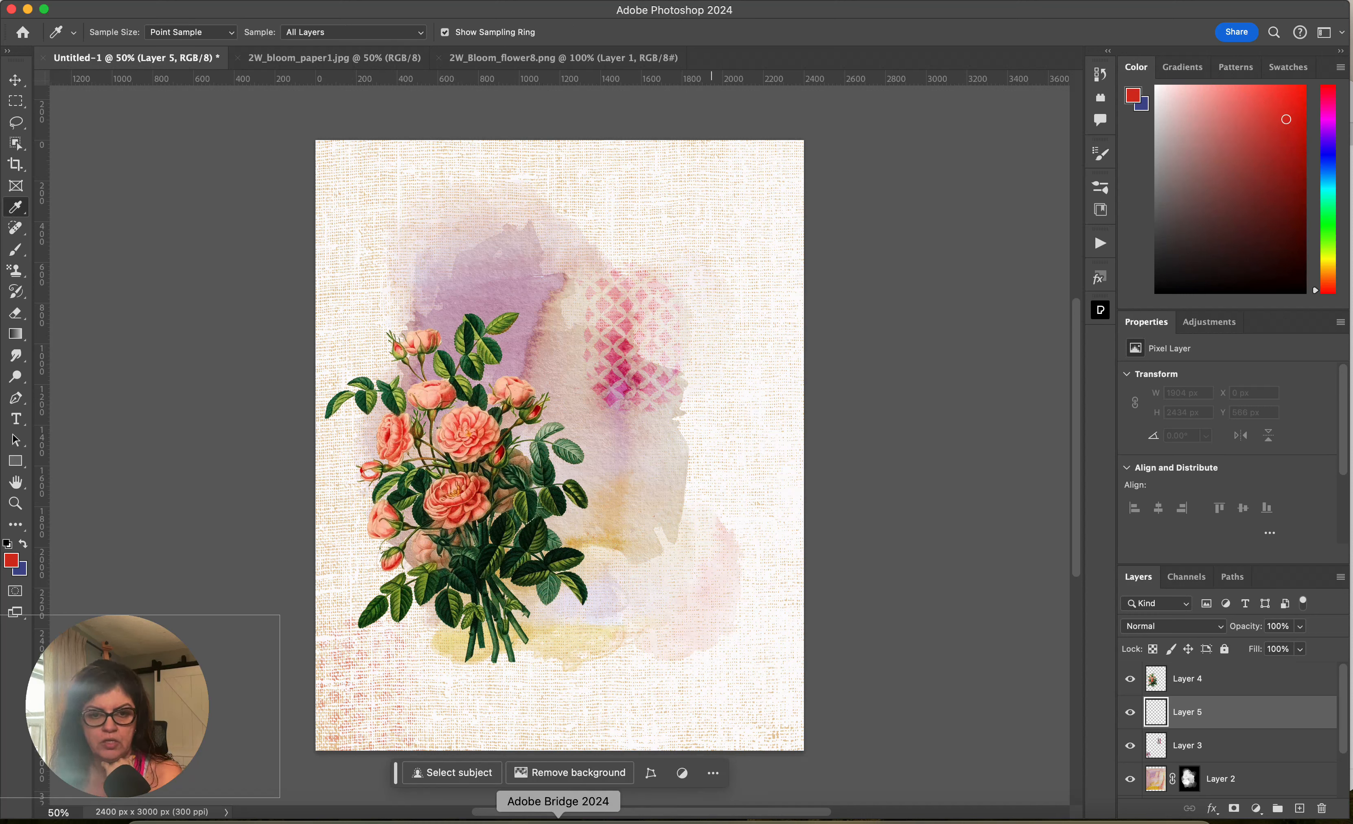
- Choose the 2W_Bloom_18 brush and stamp it in red at 2142 px over the lower right of the watercolor
click(1101, 187)
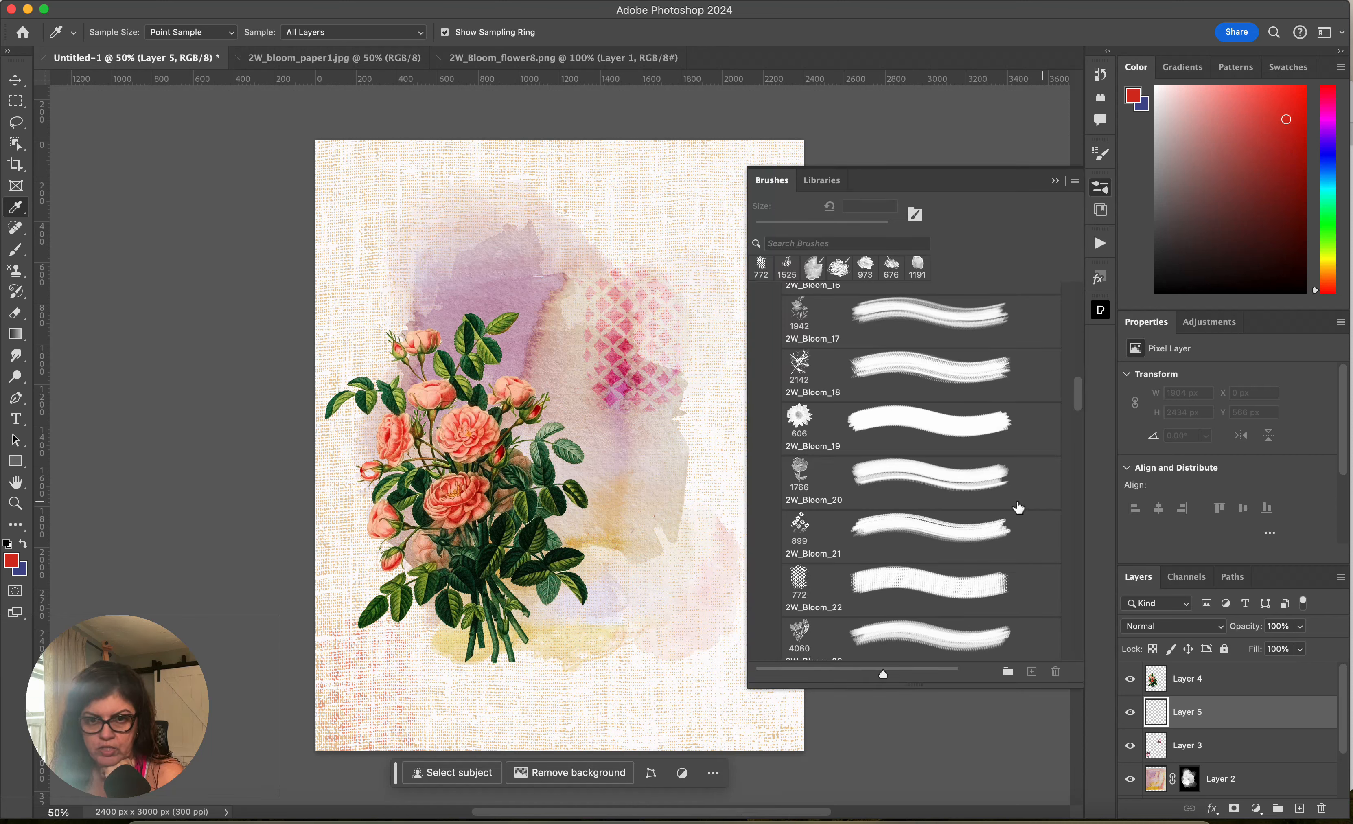
click(916, 544)
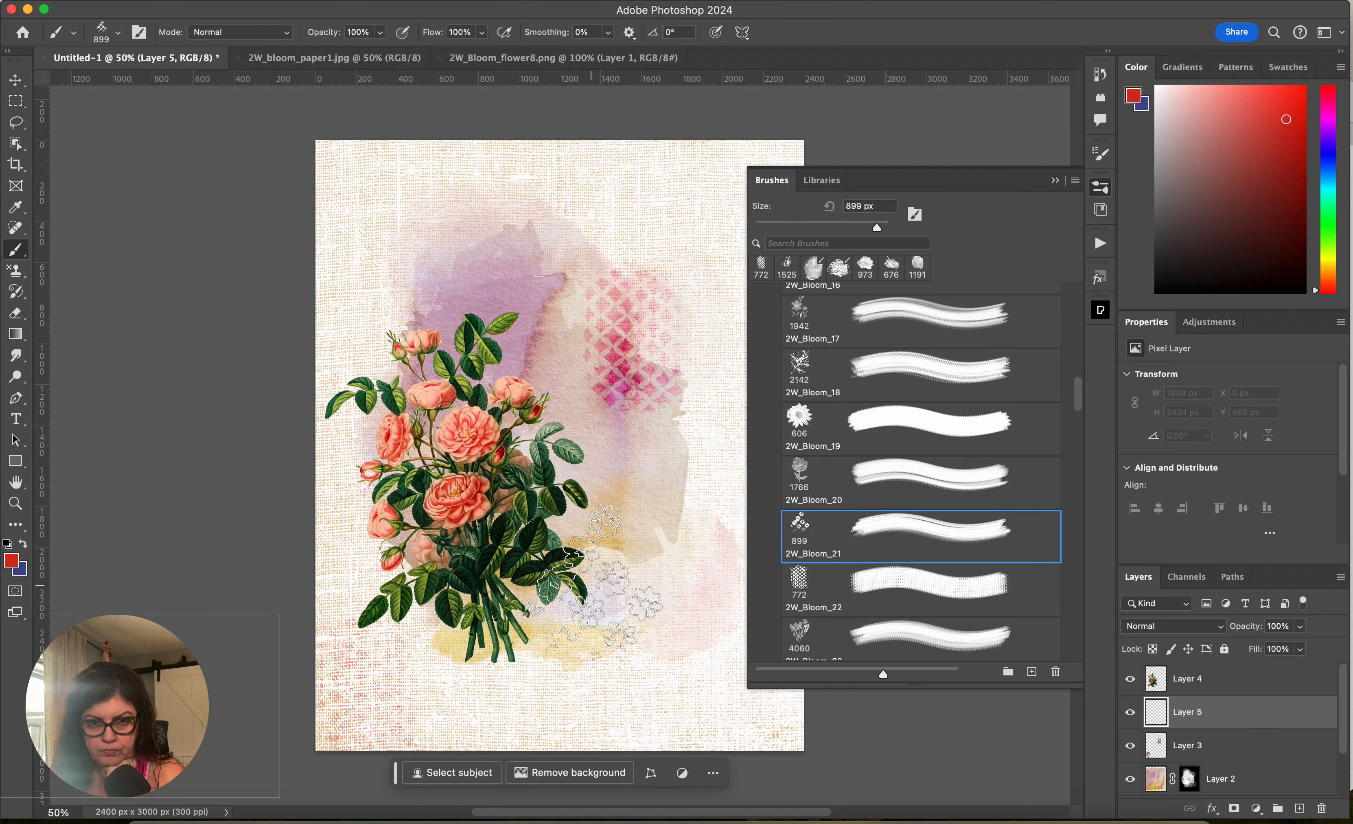
click(799, 365)
click(599, 549)
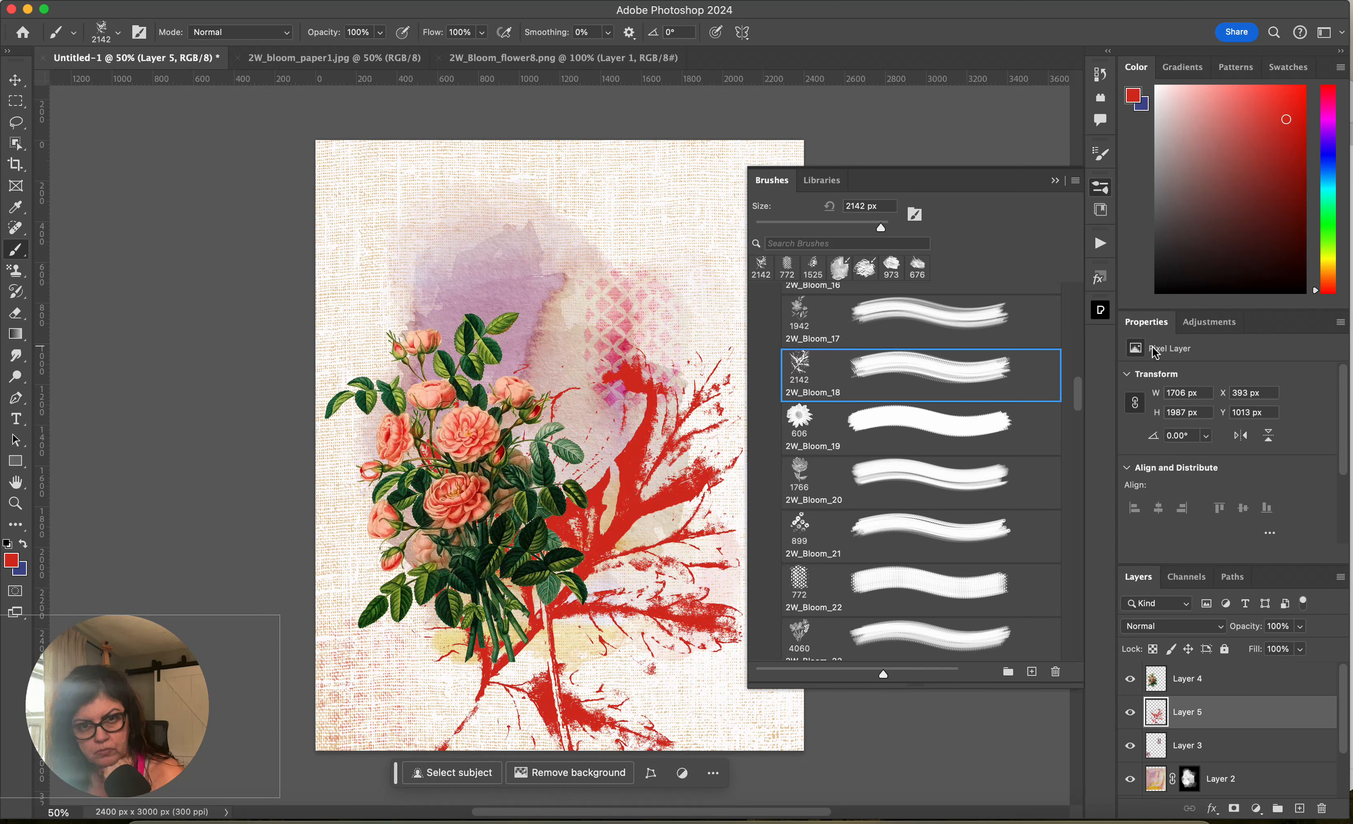
- Undo the large red stamp, reduce the brush to 1600 px and stamp it beside the lower half of the bouquet
key(ctrl+z)
key(bracketleft)
key(bracketleft)
key(bracketleft)
key(bracketleft)
key(bracketleft)
key(bracketleft)
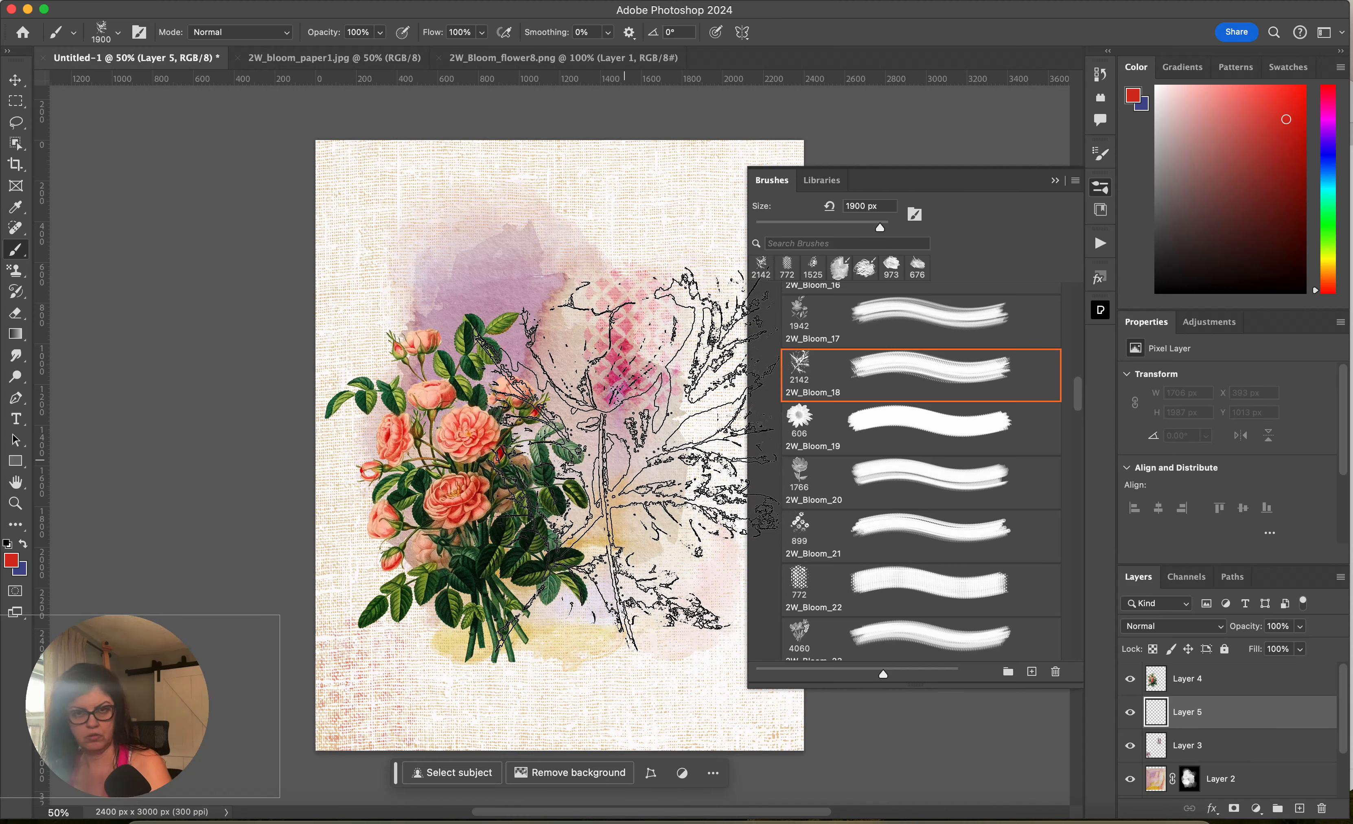
click(603, 564)
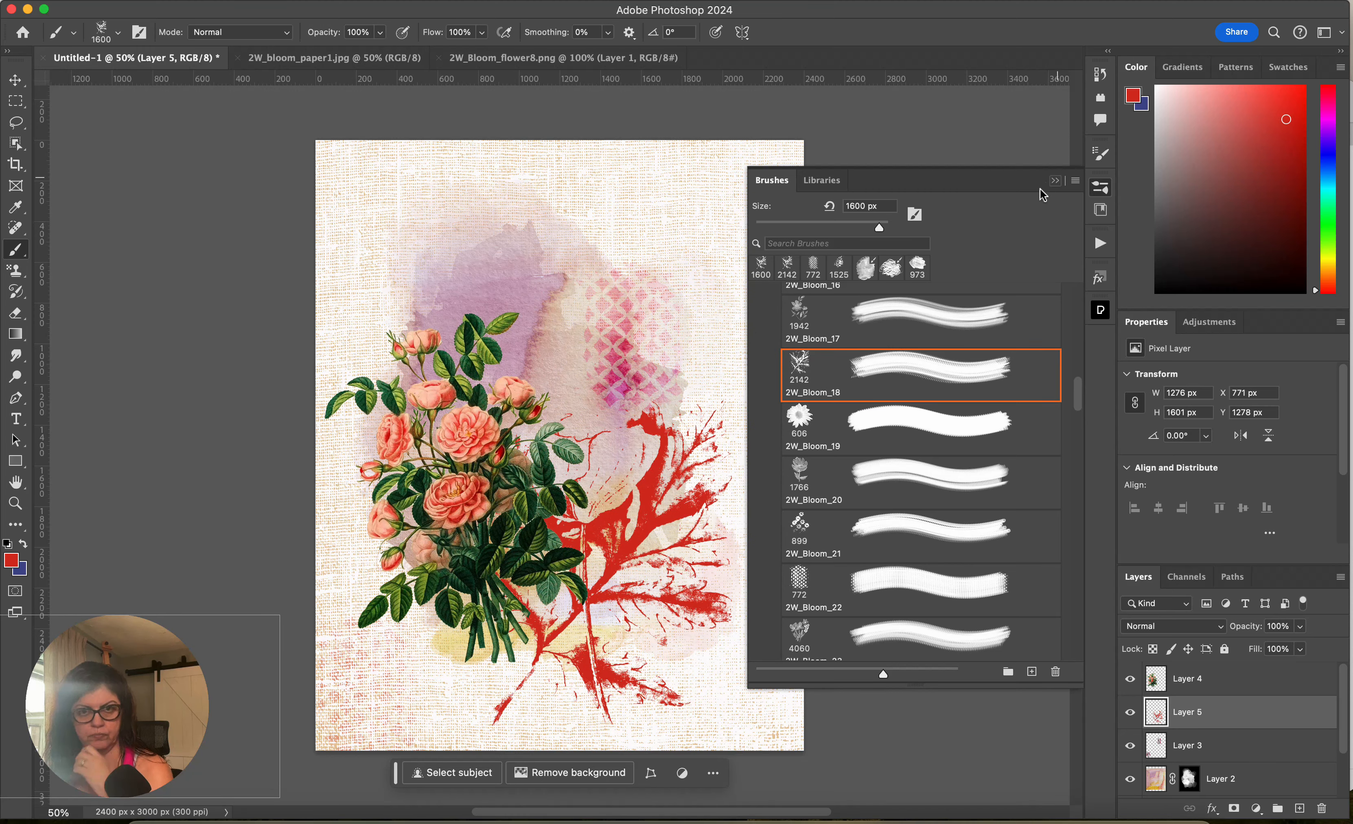
- Set the blend mode of the red plant stamp on Layer 5 to Vivid Light
click(1058, 182)
click(1194, 626)
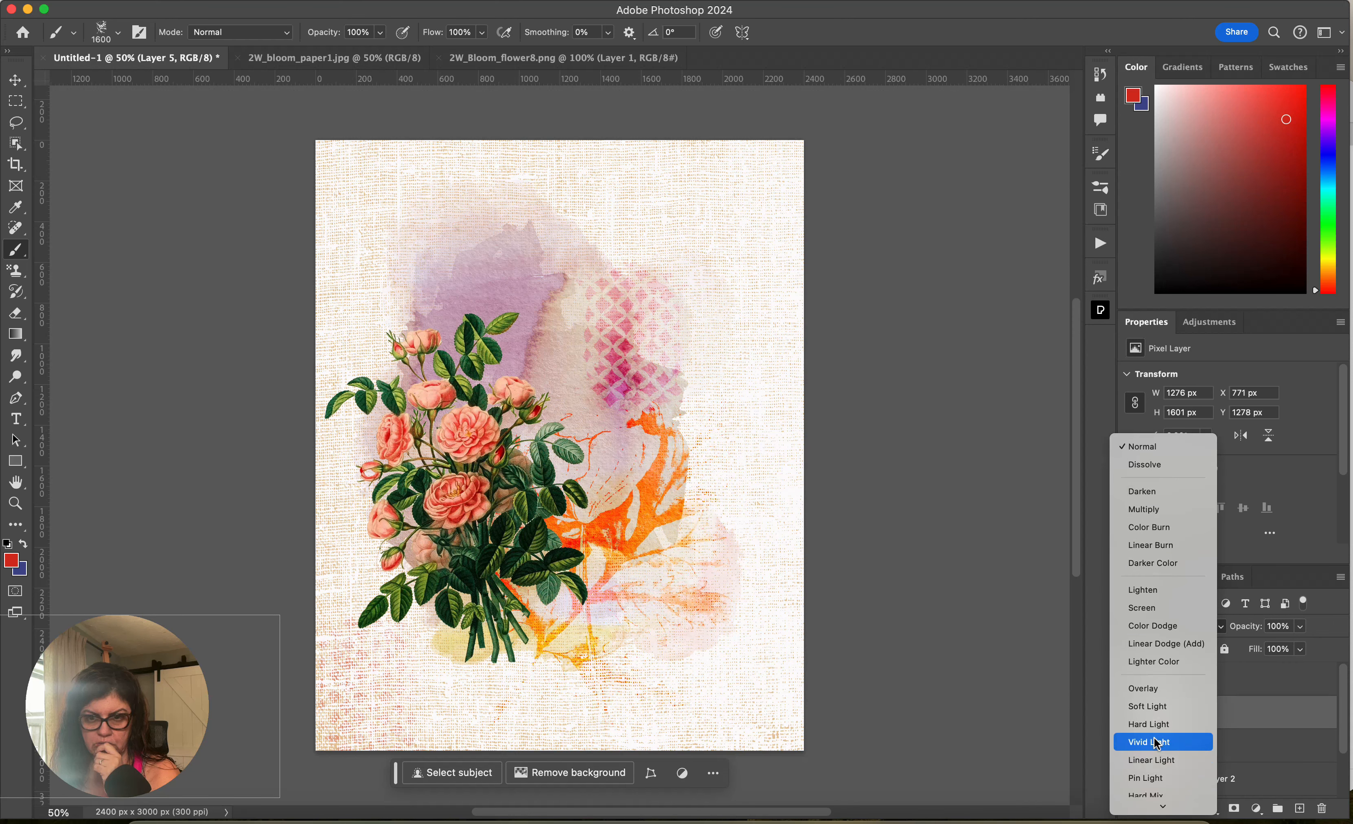
click(1158, 742)
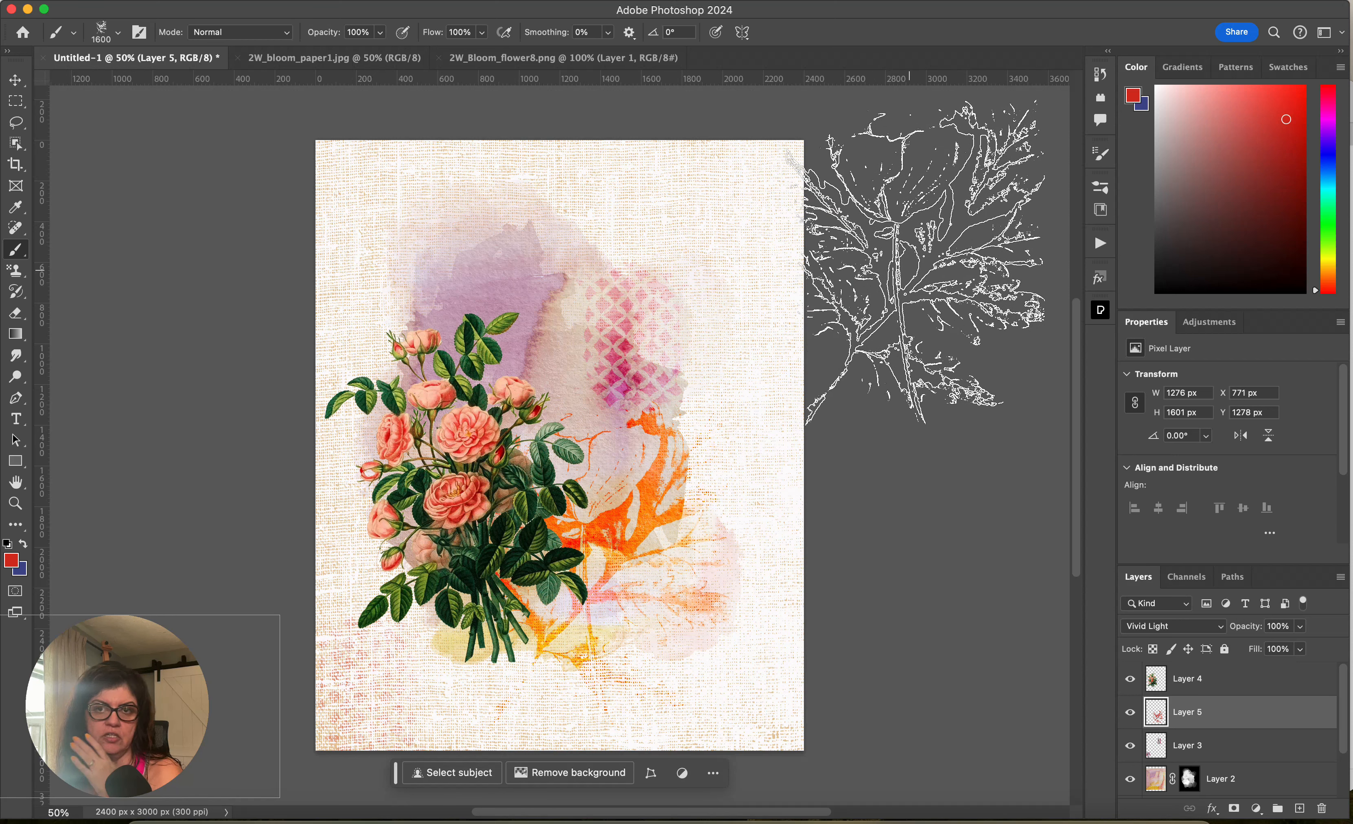
click(1103, 189)
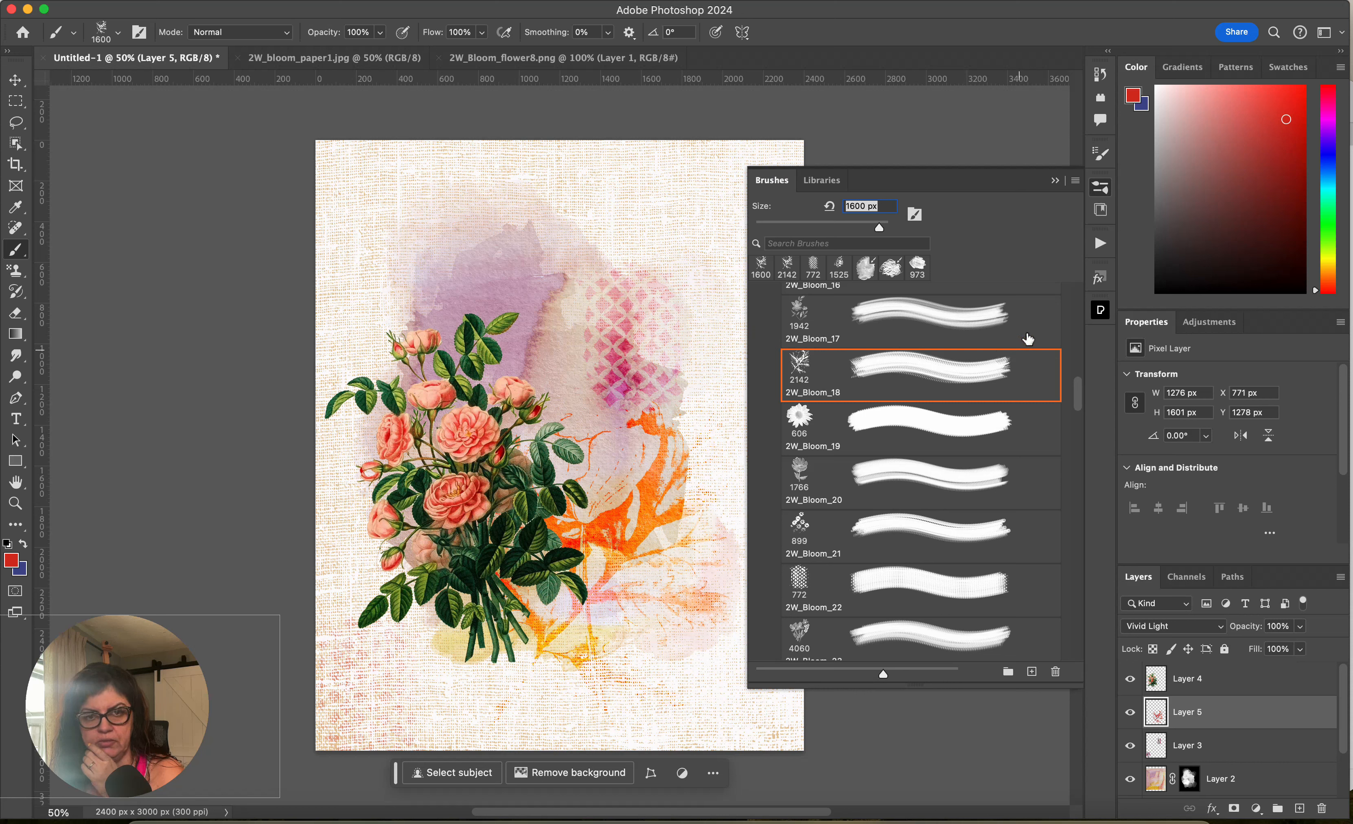
click(1055, 182)
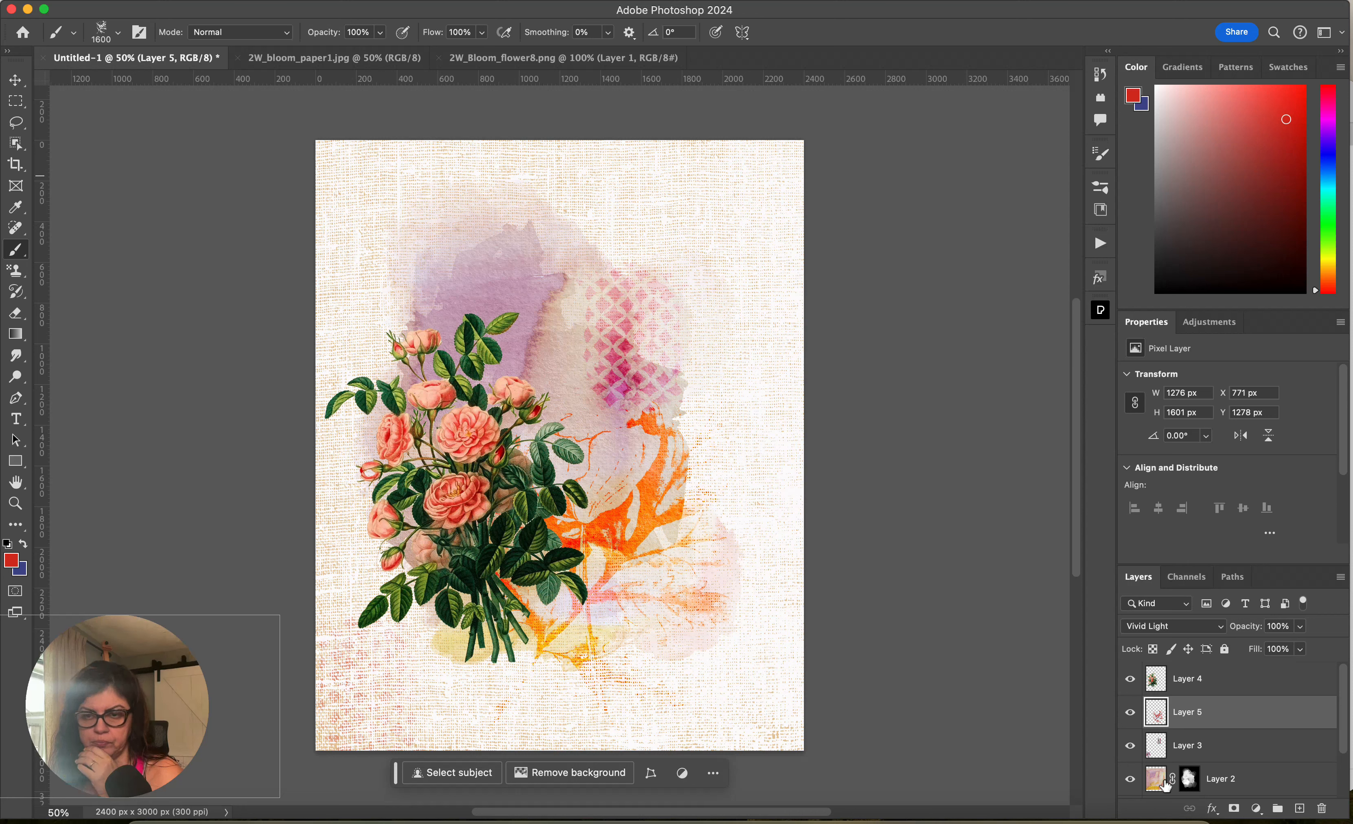
- Add a drop shadow to the rose bouquet layer with 69% opacity, 6 px distance, 8% spread and 13 px size
click(1159, 689)
click(1212, 809)
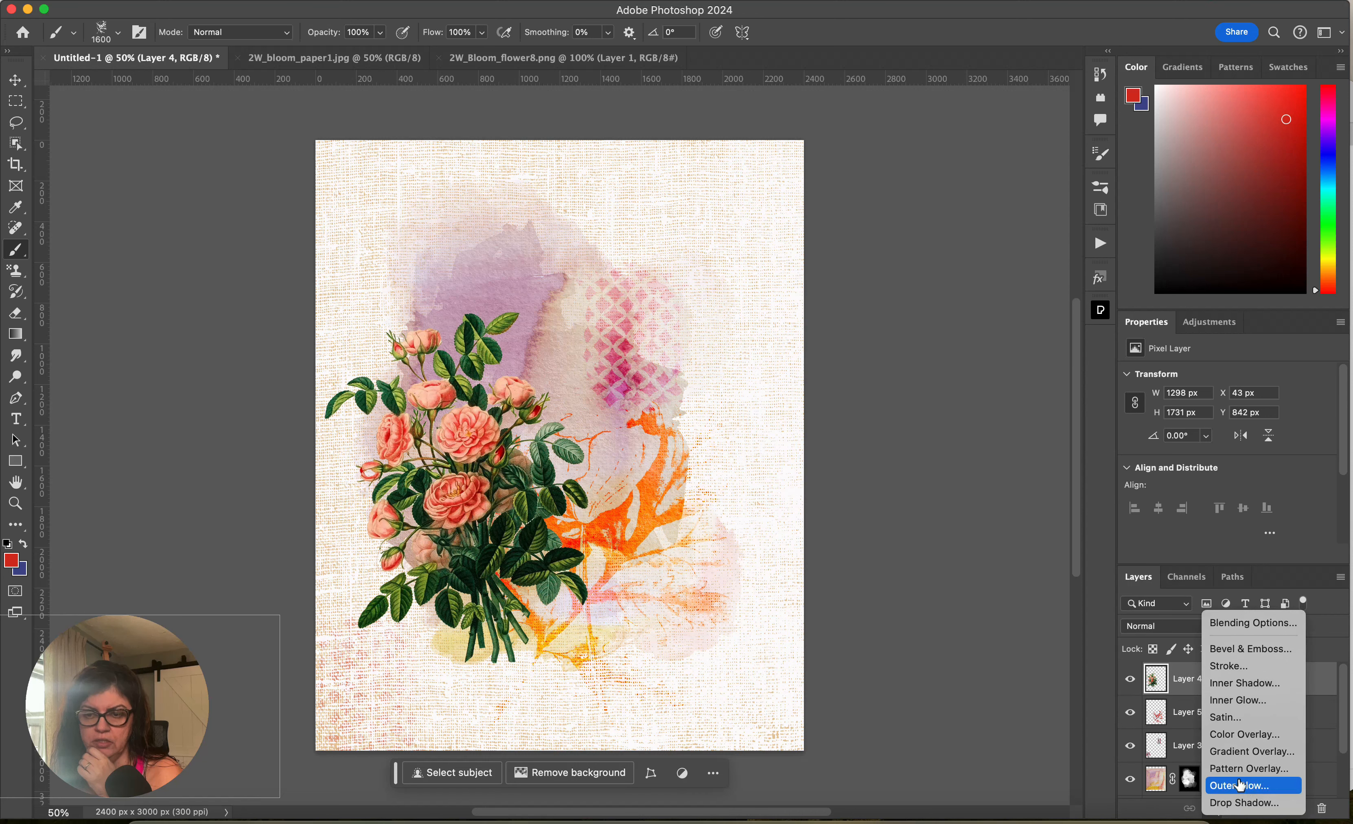
click(1246, 803)
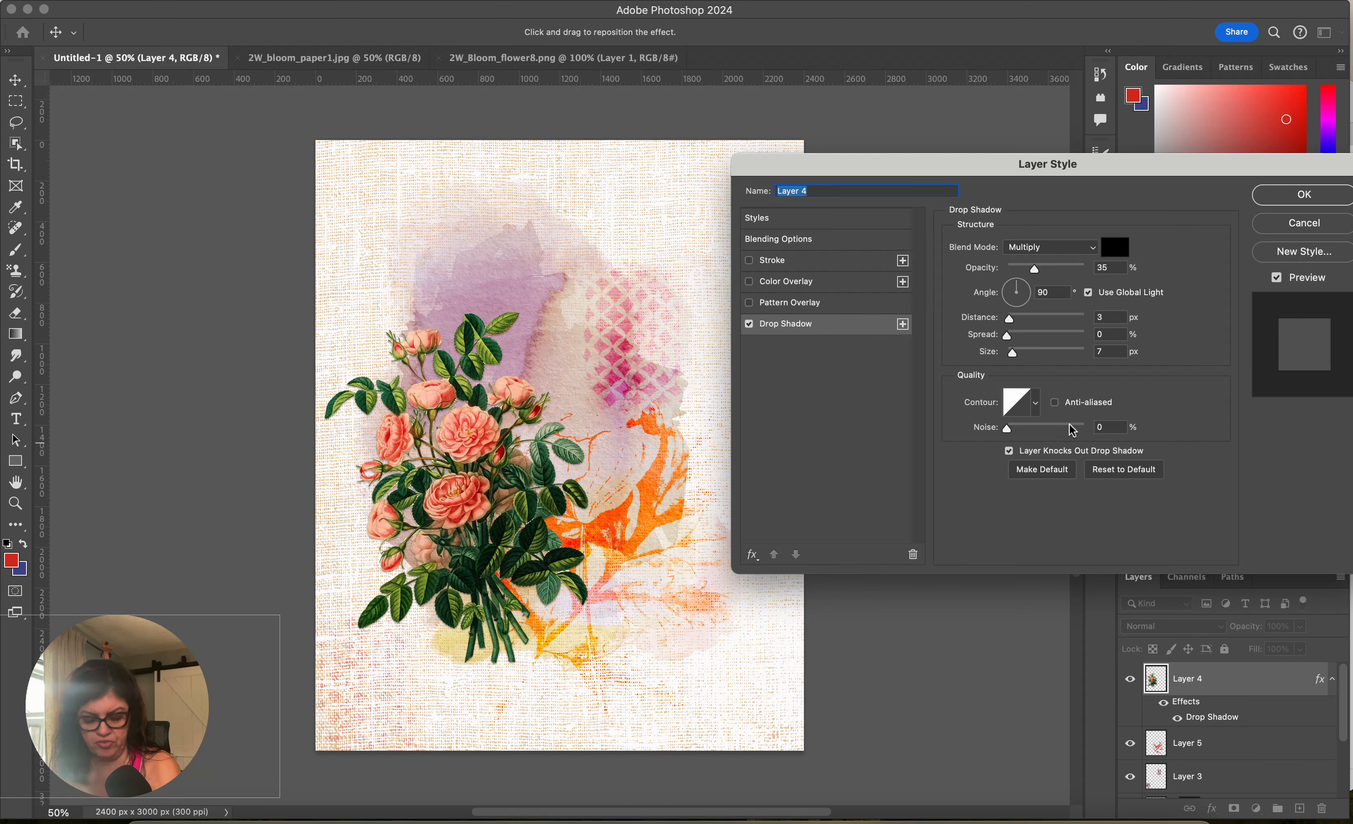
key(super+equal)
key(super+equal)
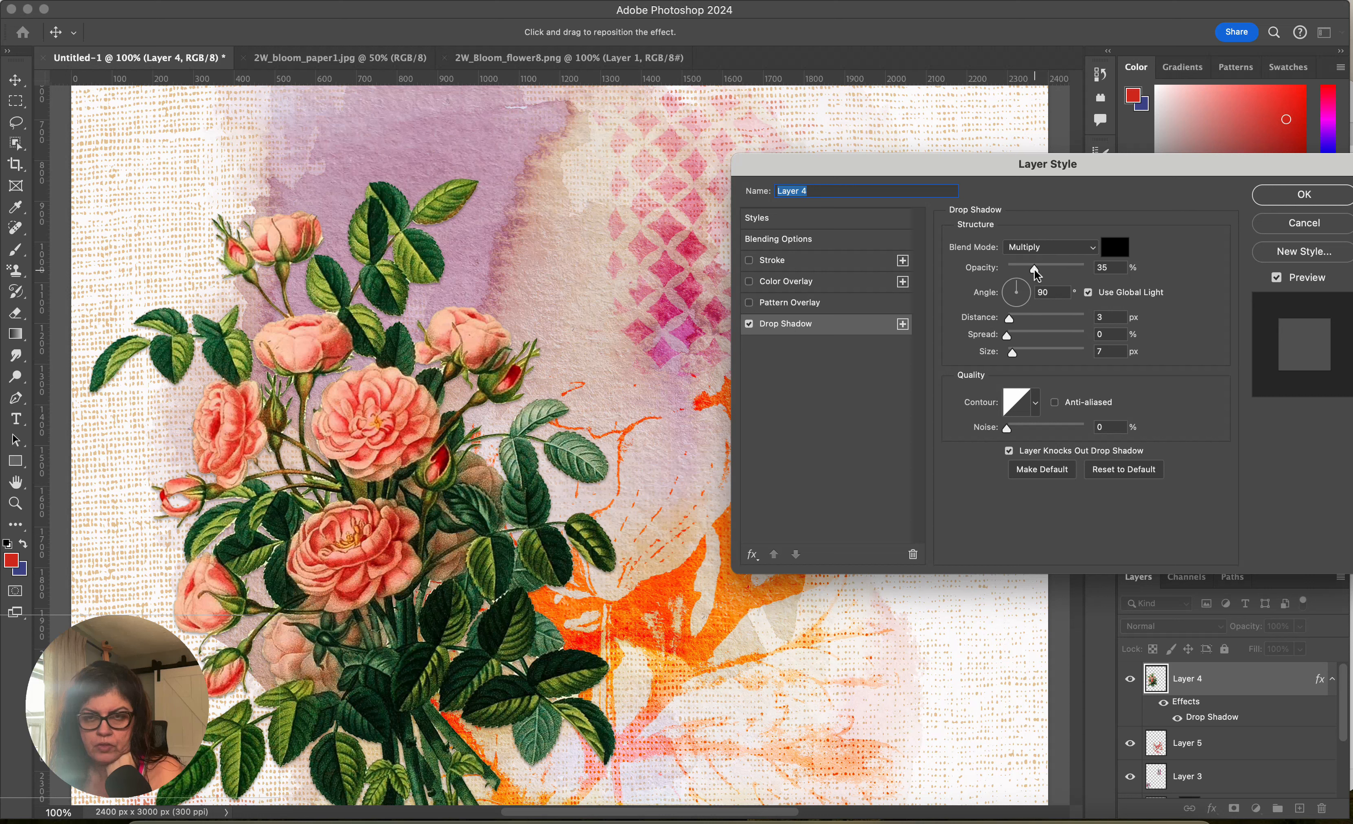
drag(1013, 326, 1019, 360)
drag(1038, 272, 1058, 272)
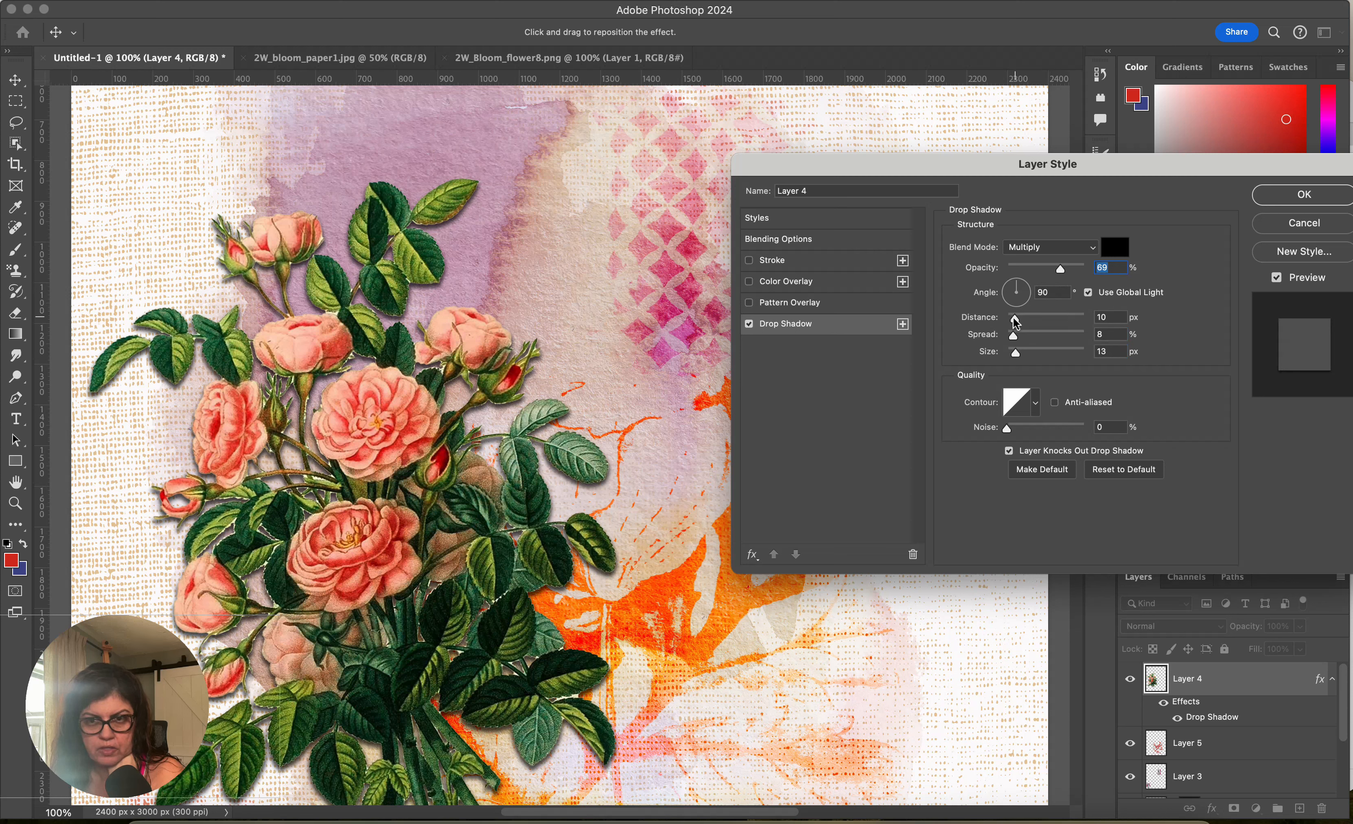
drag(1013, 318, 1011, 319)
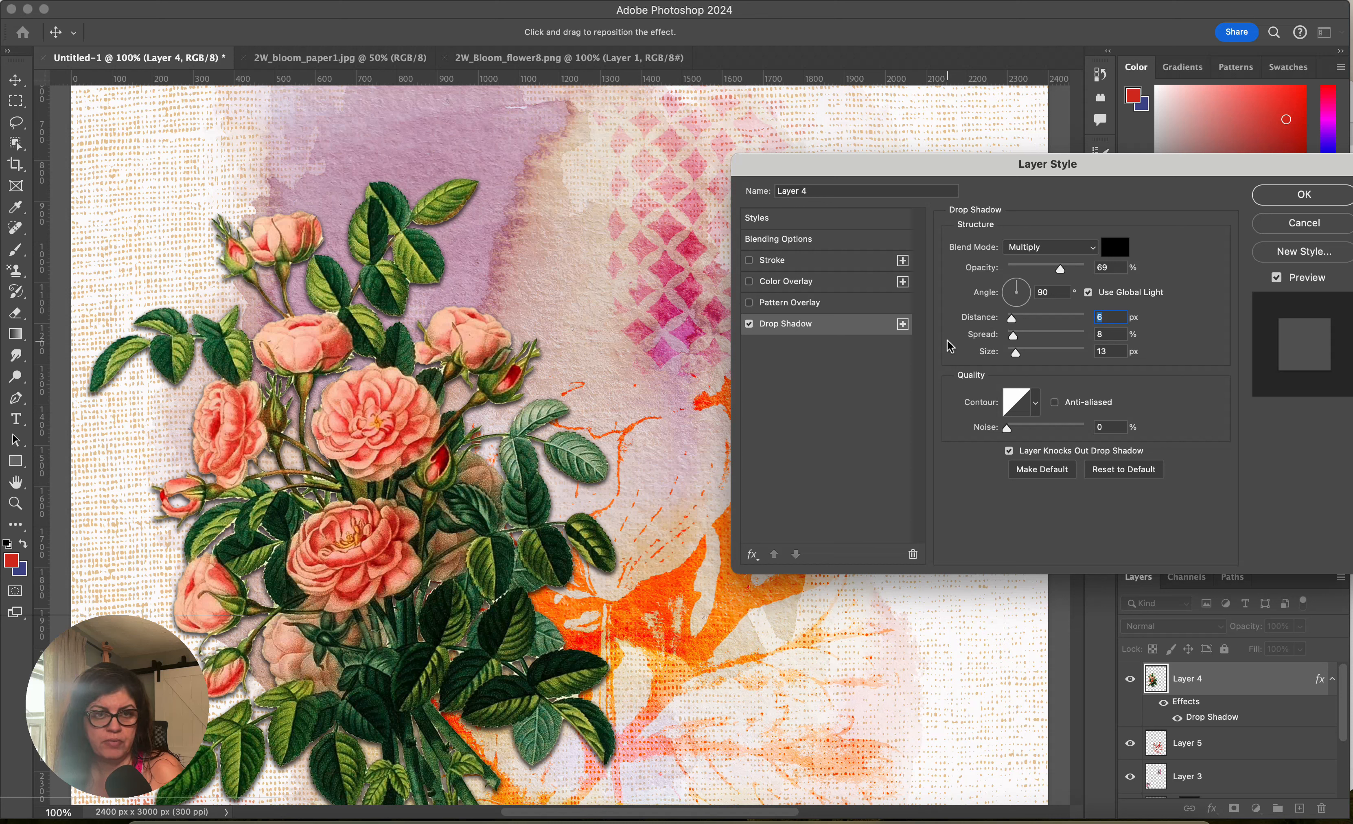
- Add a white 7 px outside stroke at 100% opacity to the rose bouquet layer
click(780, 267)
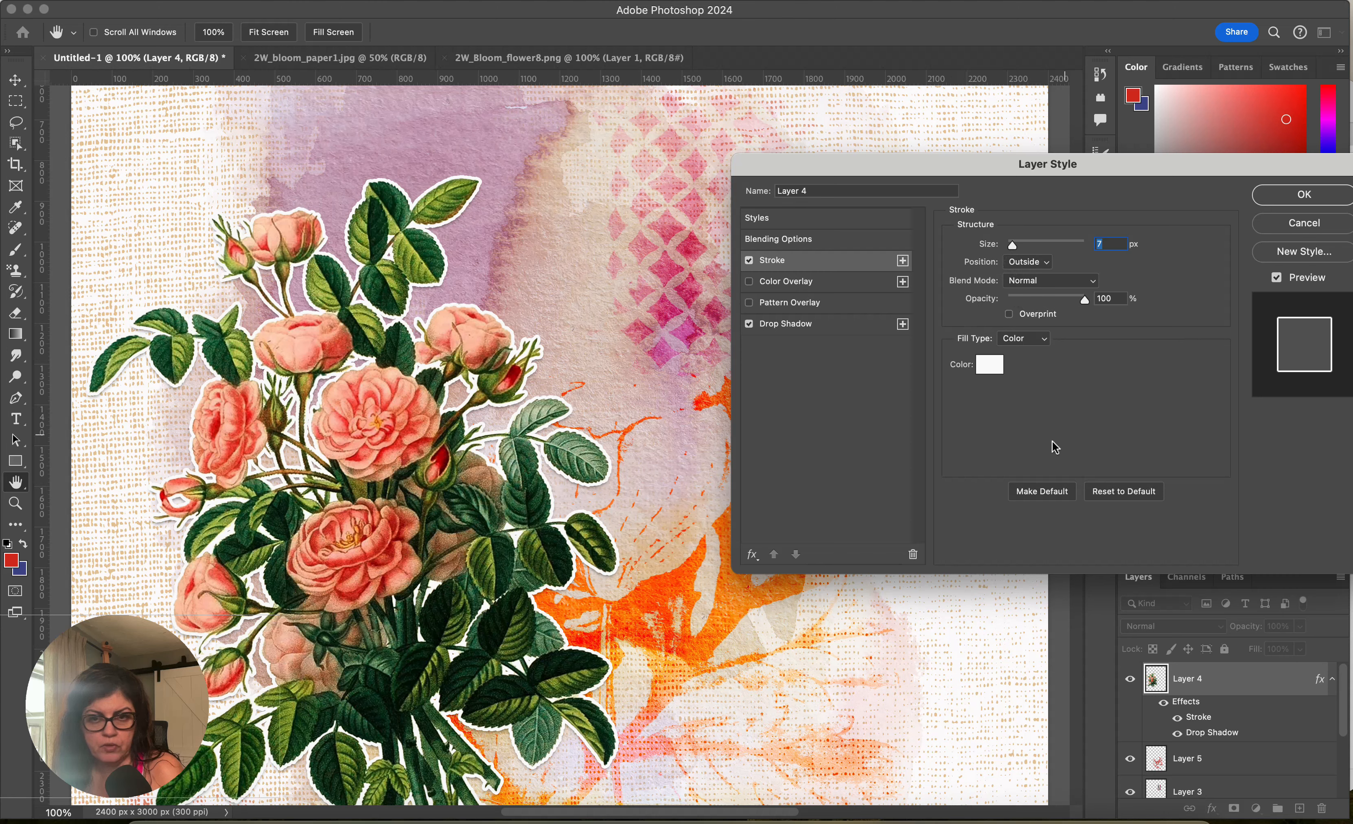
scroll(614, 479, down, 5)
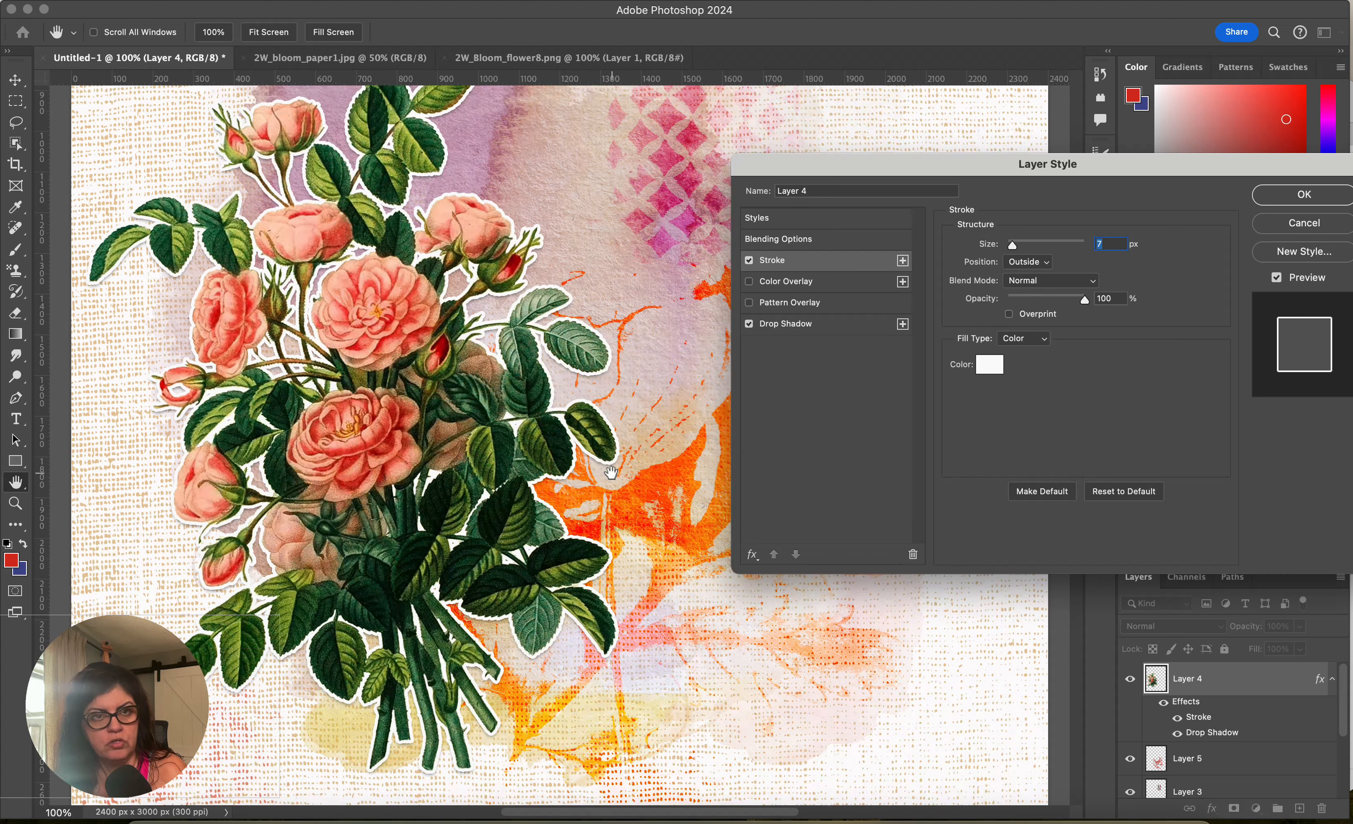
scroll(611, 473, up, 4)
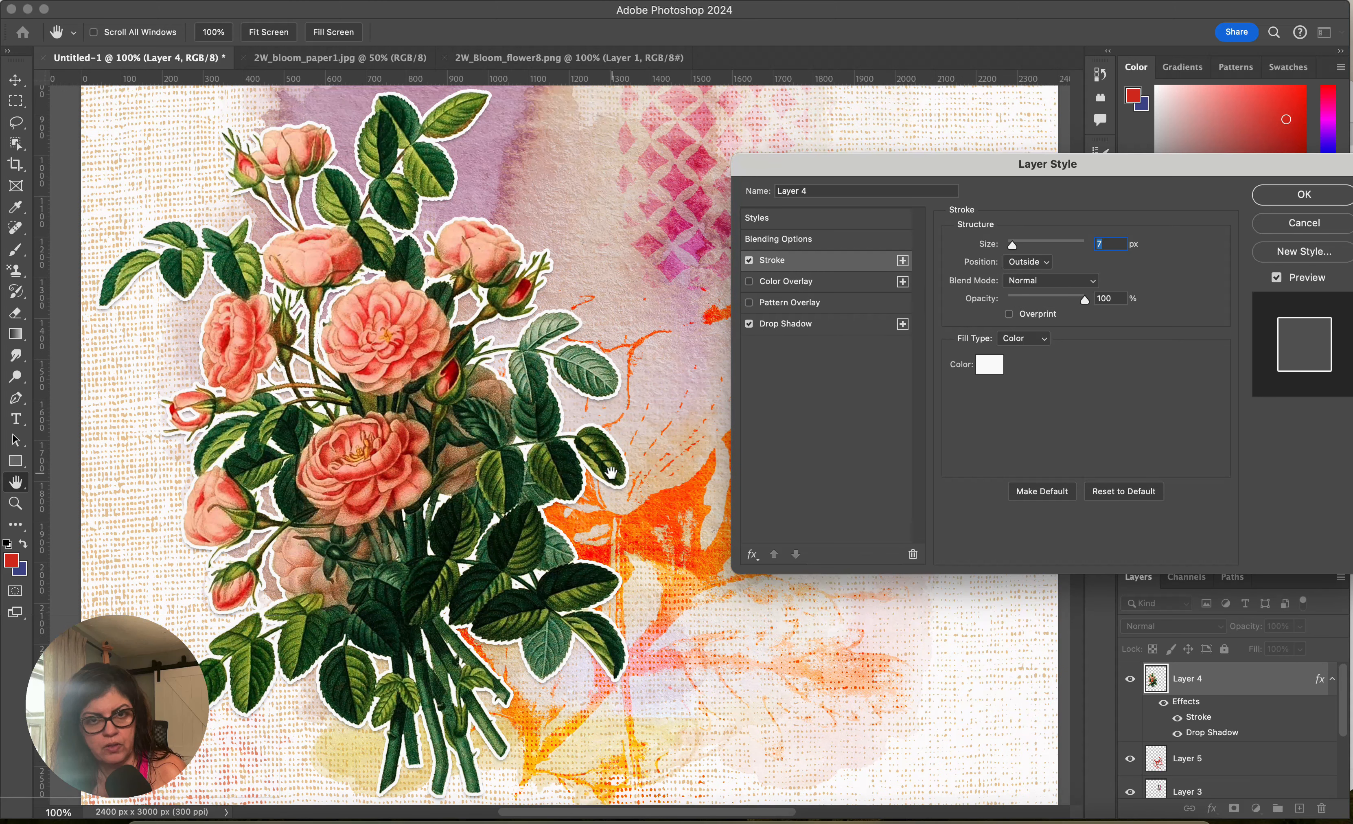
- Set the bouquet's drop shadow to 74% opacity, 68° angle, 13 px distance, 11% spread and 21 px size
click(849, 328)
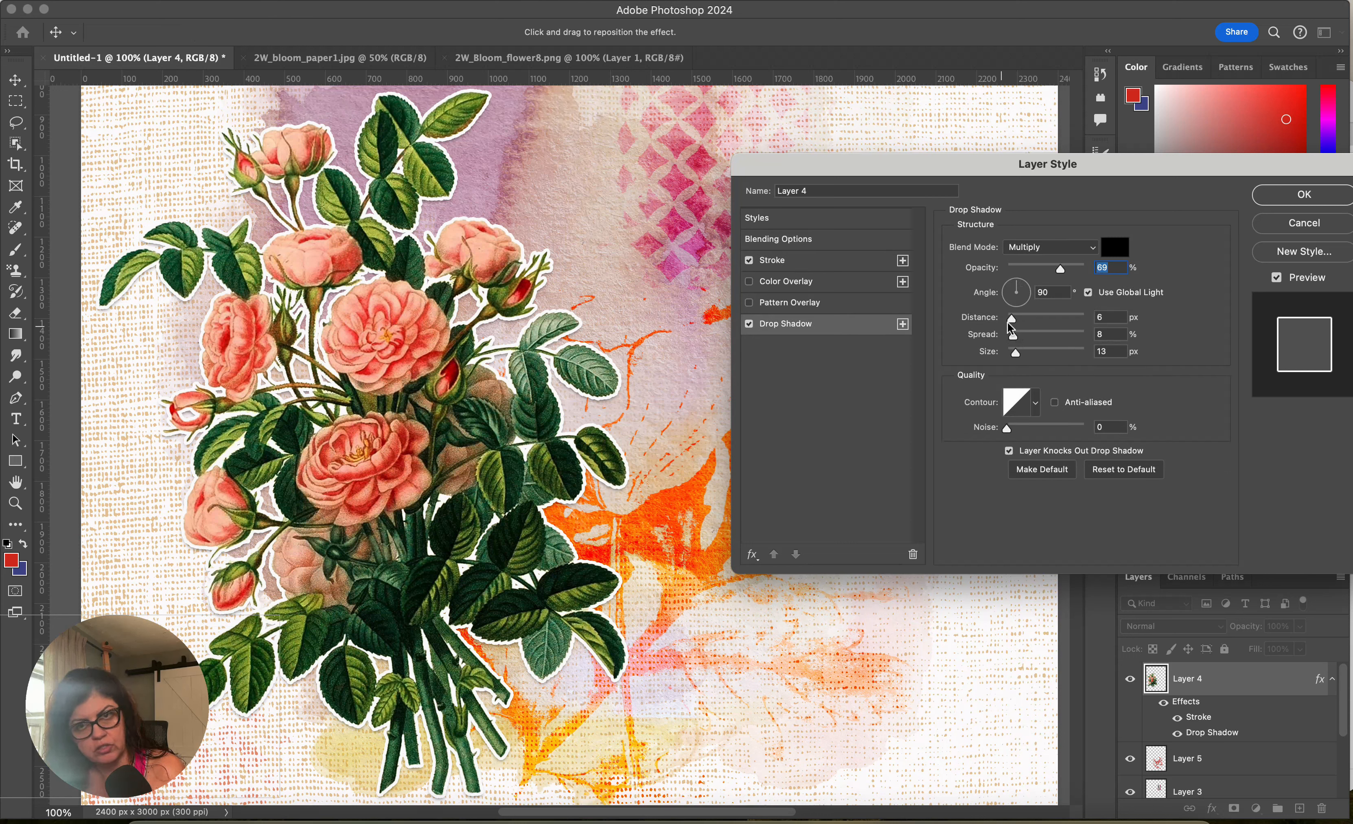
drag(1016, 321, 1011, 320)
drag(1068, 270, 1064, 268)
drag(1016, 353, 1022, 281)
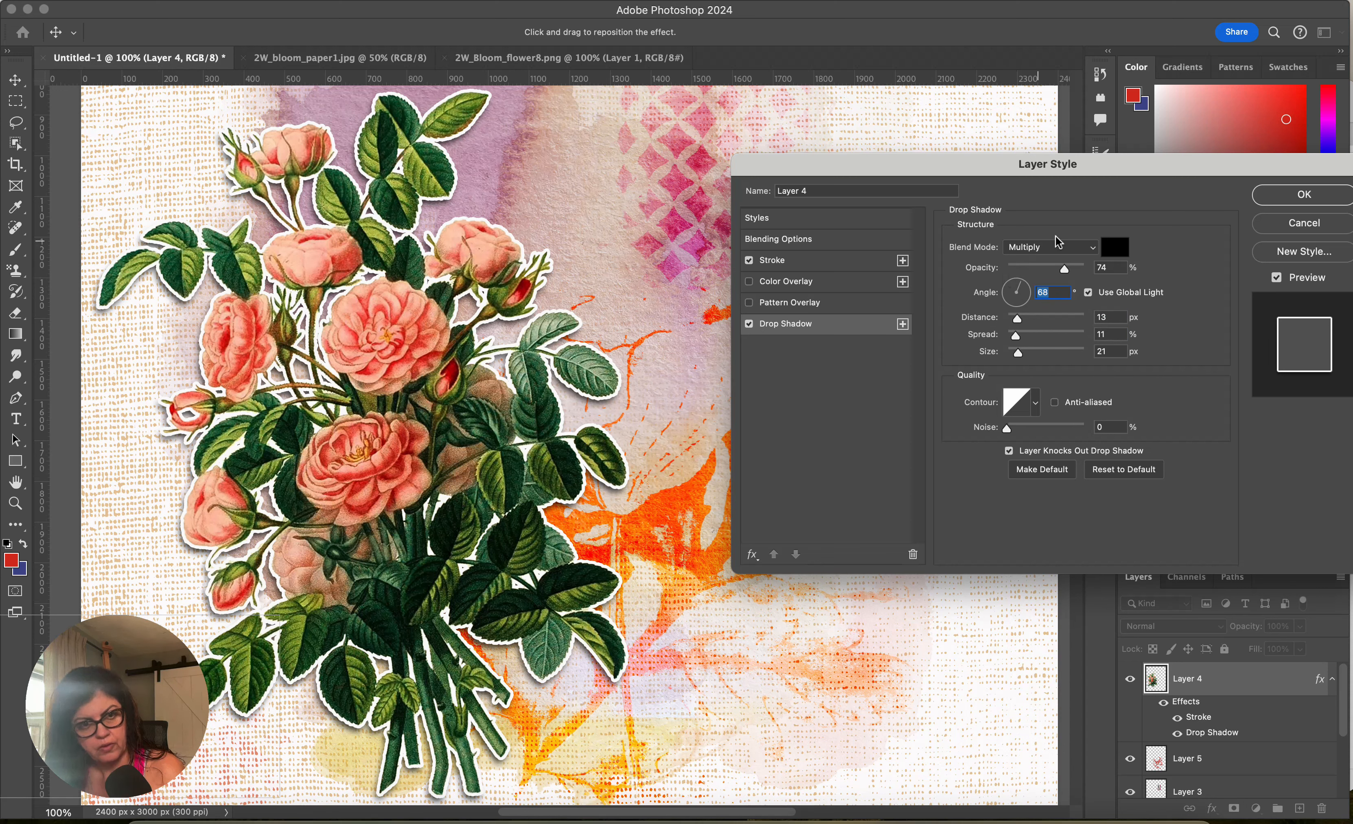
click(1304, 194)
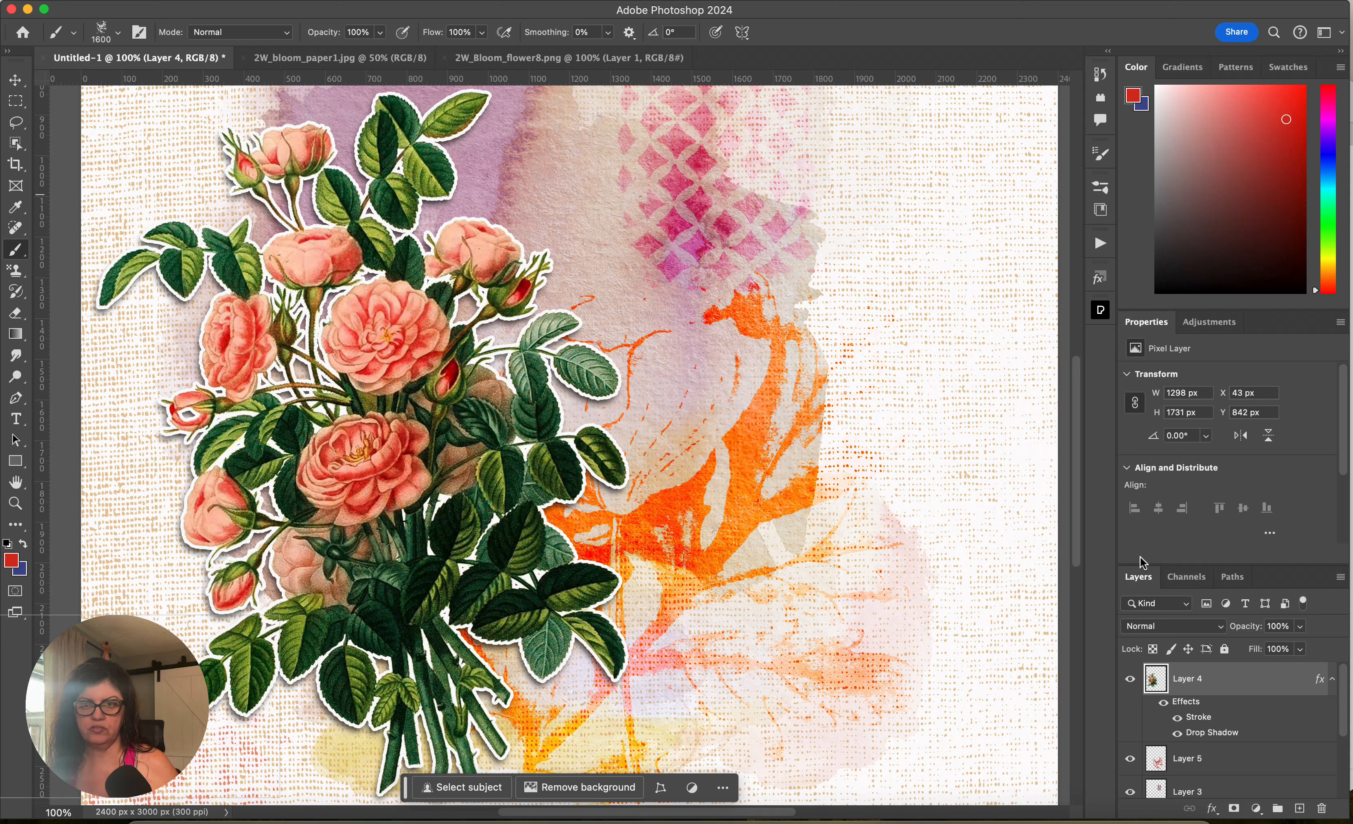
- Separate the bouquet's stroke and drop shadow into their own layers and select the drop shadow layer
right_click(1279, 731)
click(1250, 775)
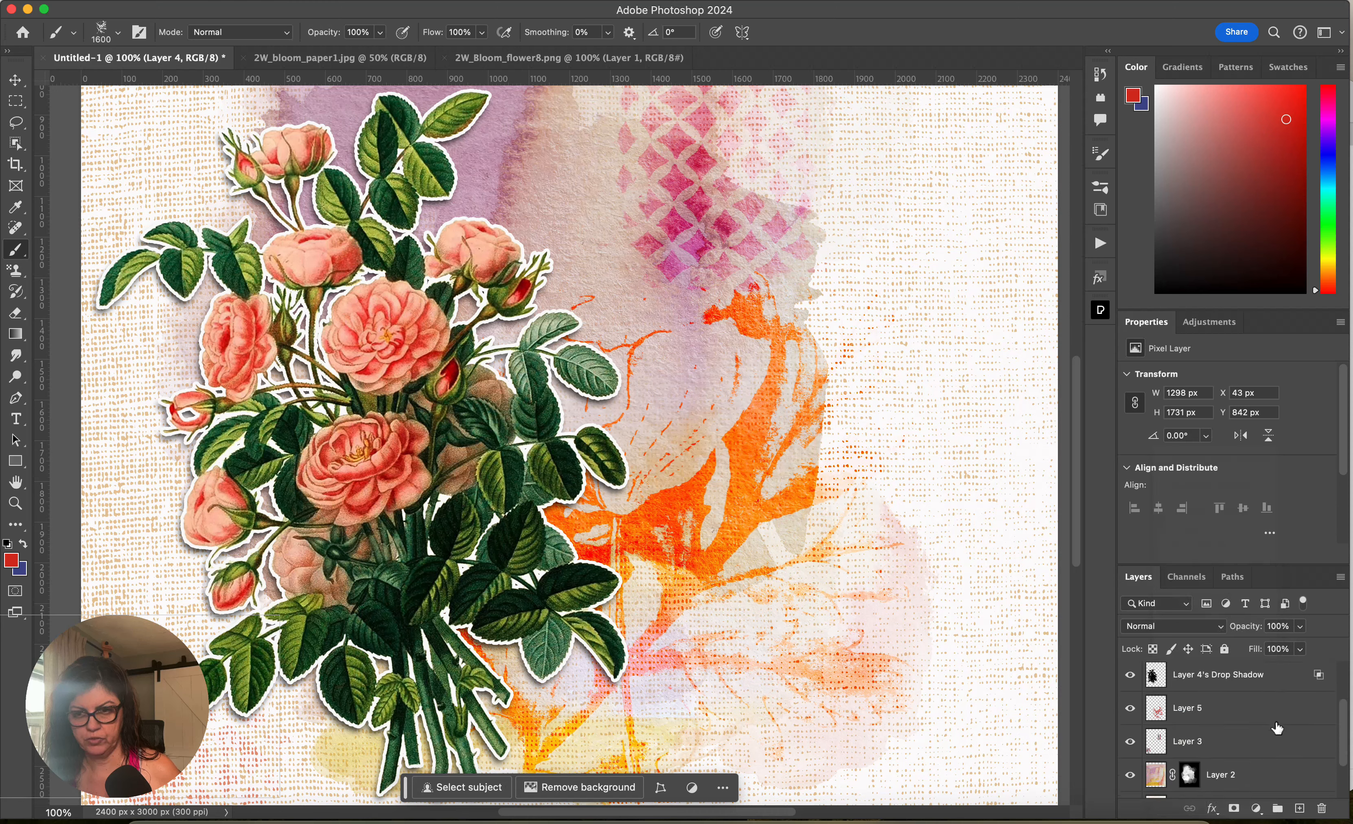
click(1213, 682)
key(v)
drag(344, 378, 353, 382)
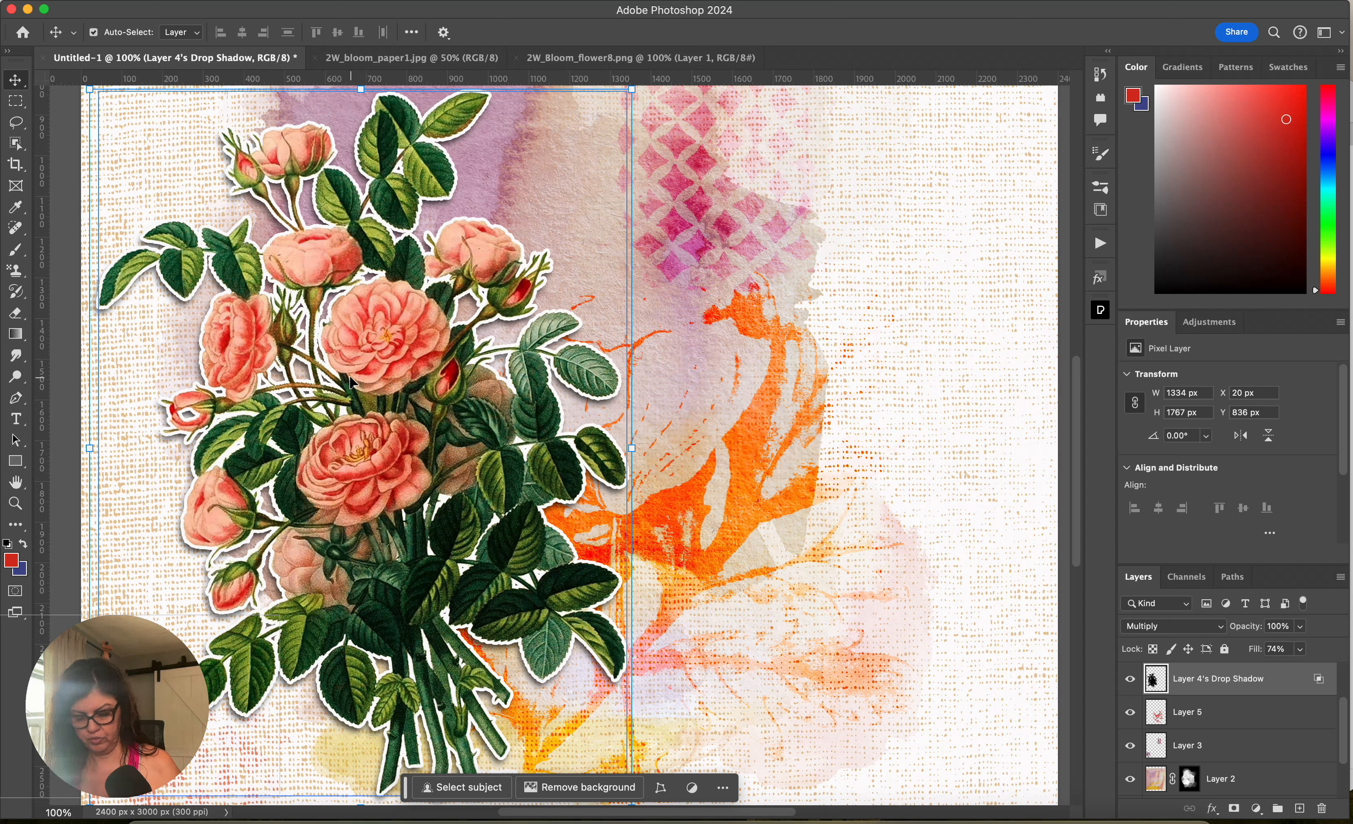
- Warp the bouquet's shadow layer, pulling the upper right corner outward and adjusting its left and right edges
key(super+t)
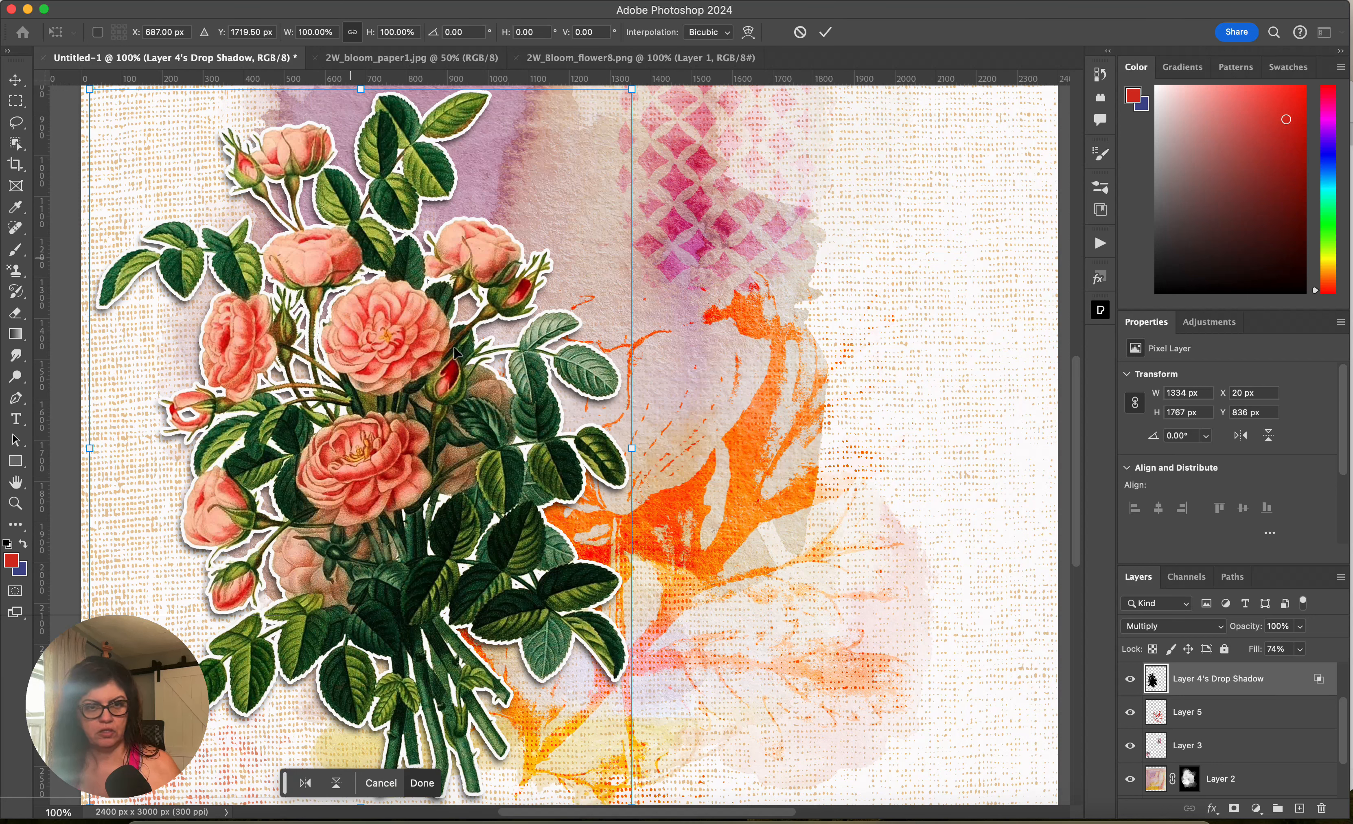
right_click(432, 401)
click(482, 537)
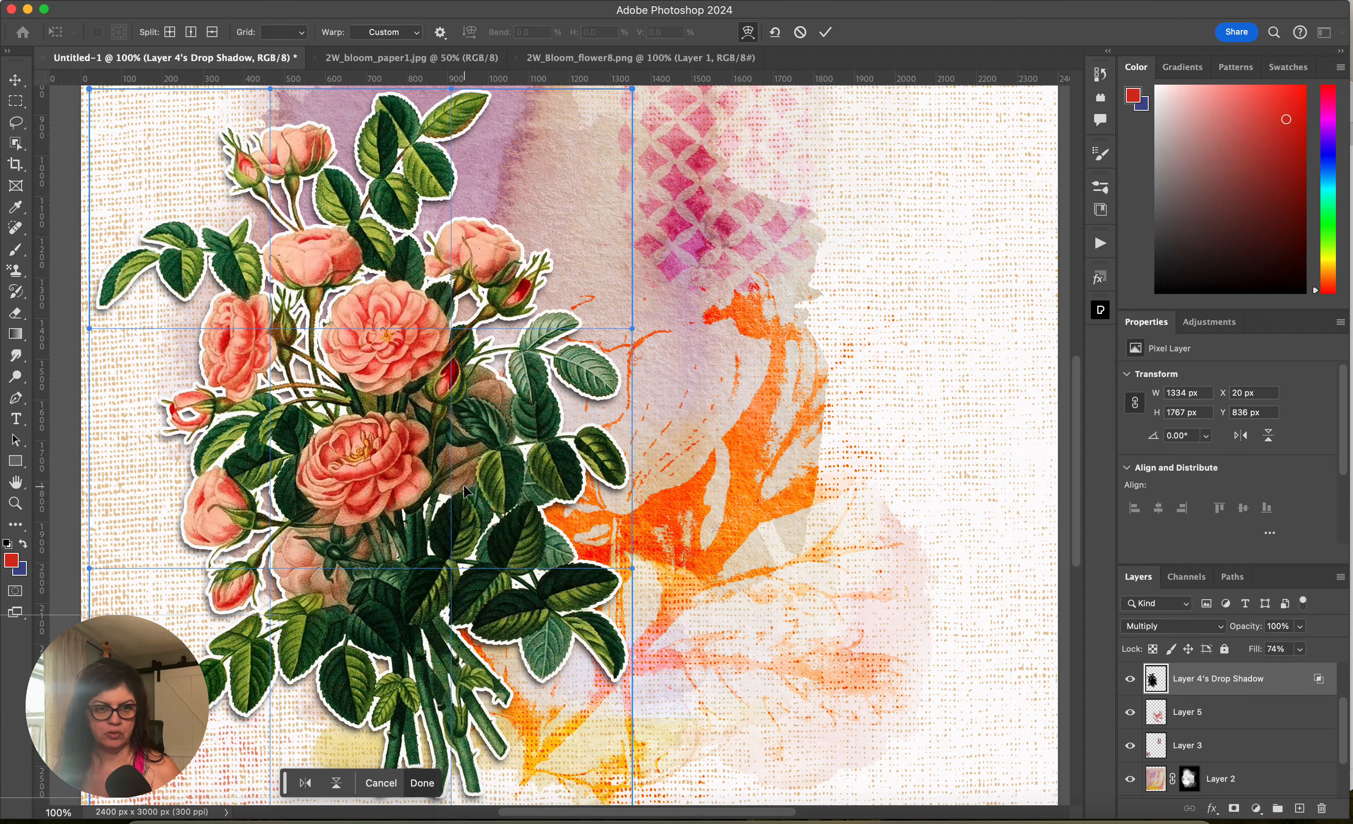
drag(90, 568, 108, 564)
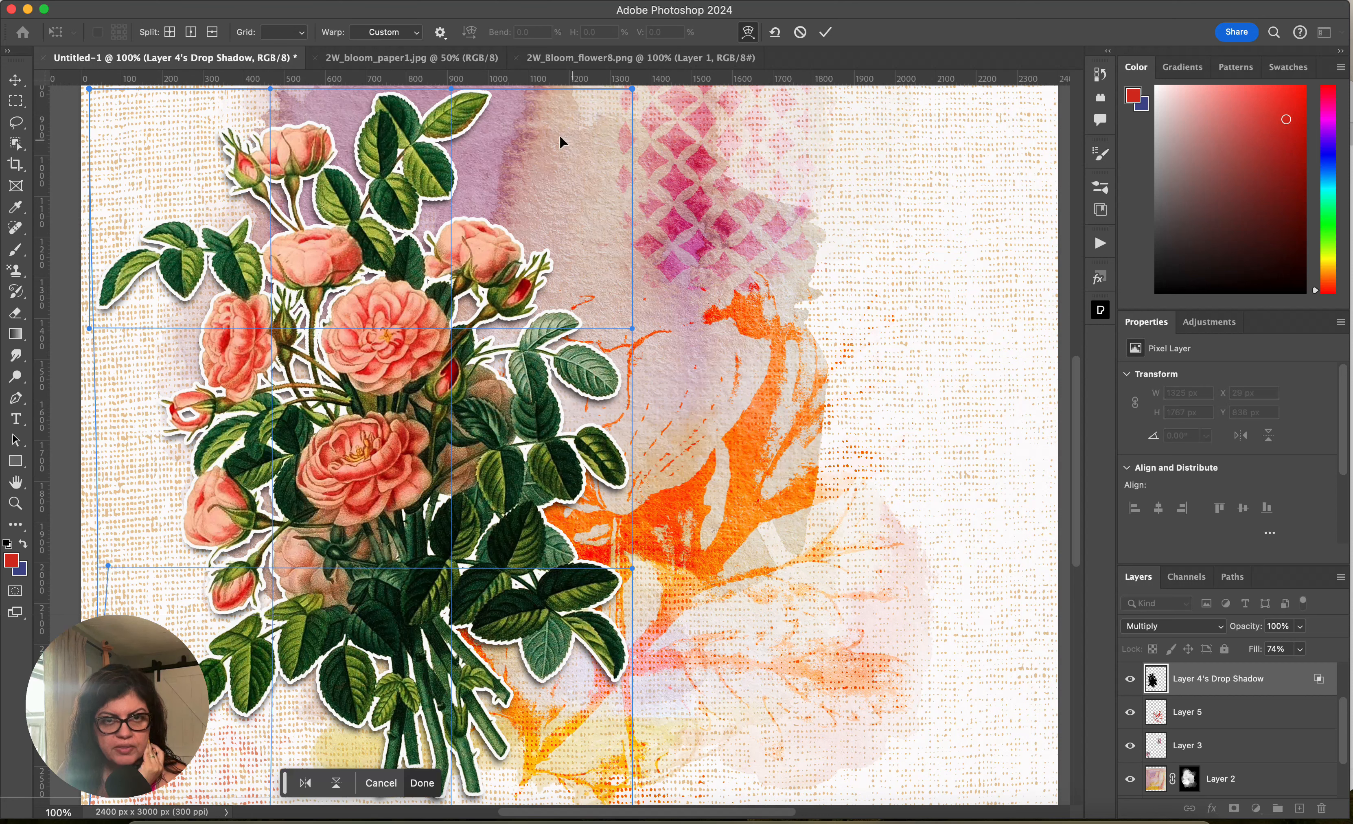
scroll(638, 219, up, 2)
drag(632, 116, 649, 130)
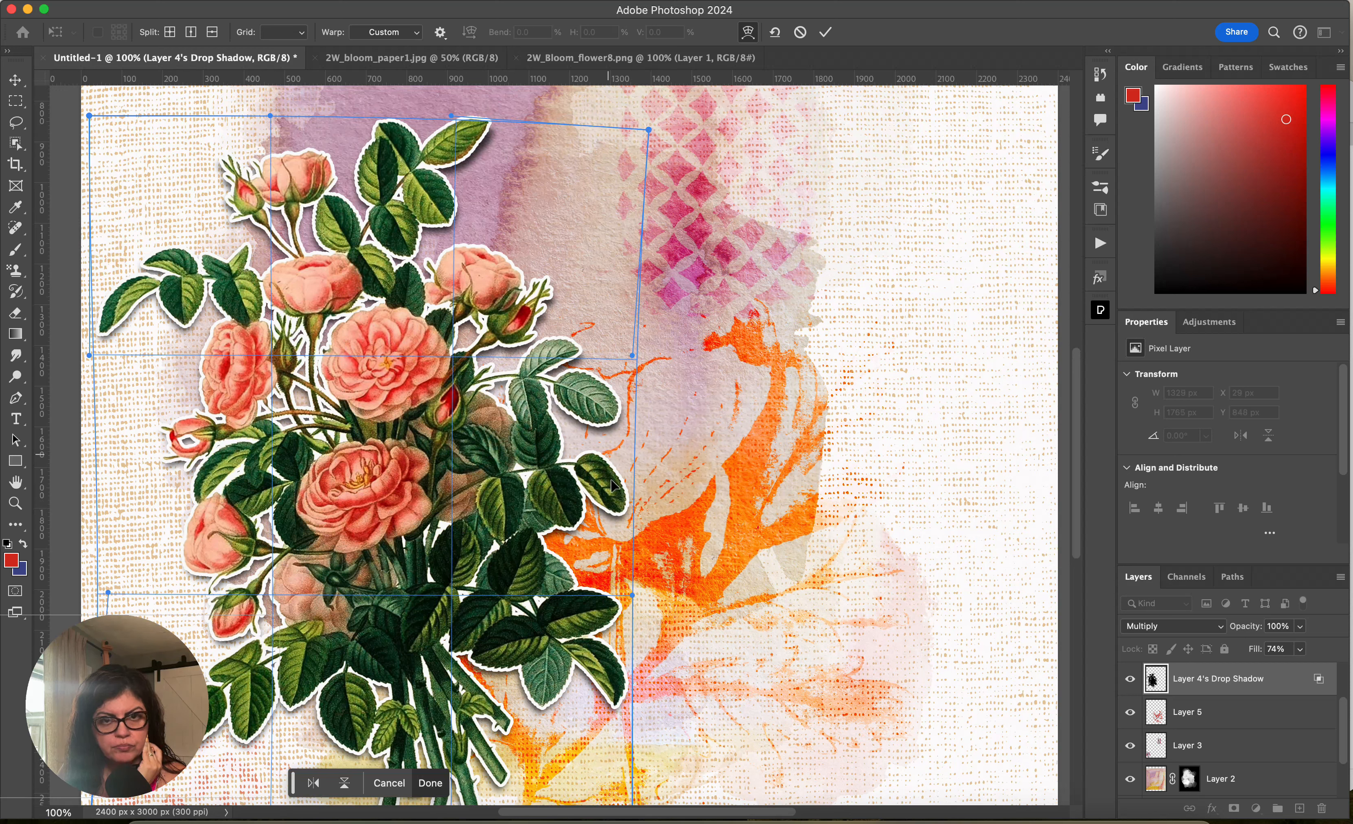
drag(634, 594, 627, 589)
mouse_move(627, 489)
mouse_down()
mouse_move(614, 487)
mouse_move(631, 484)
mouse_up()
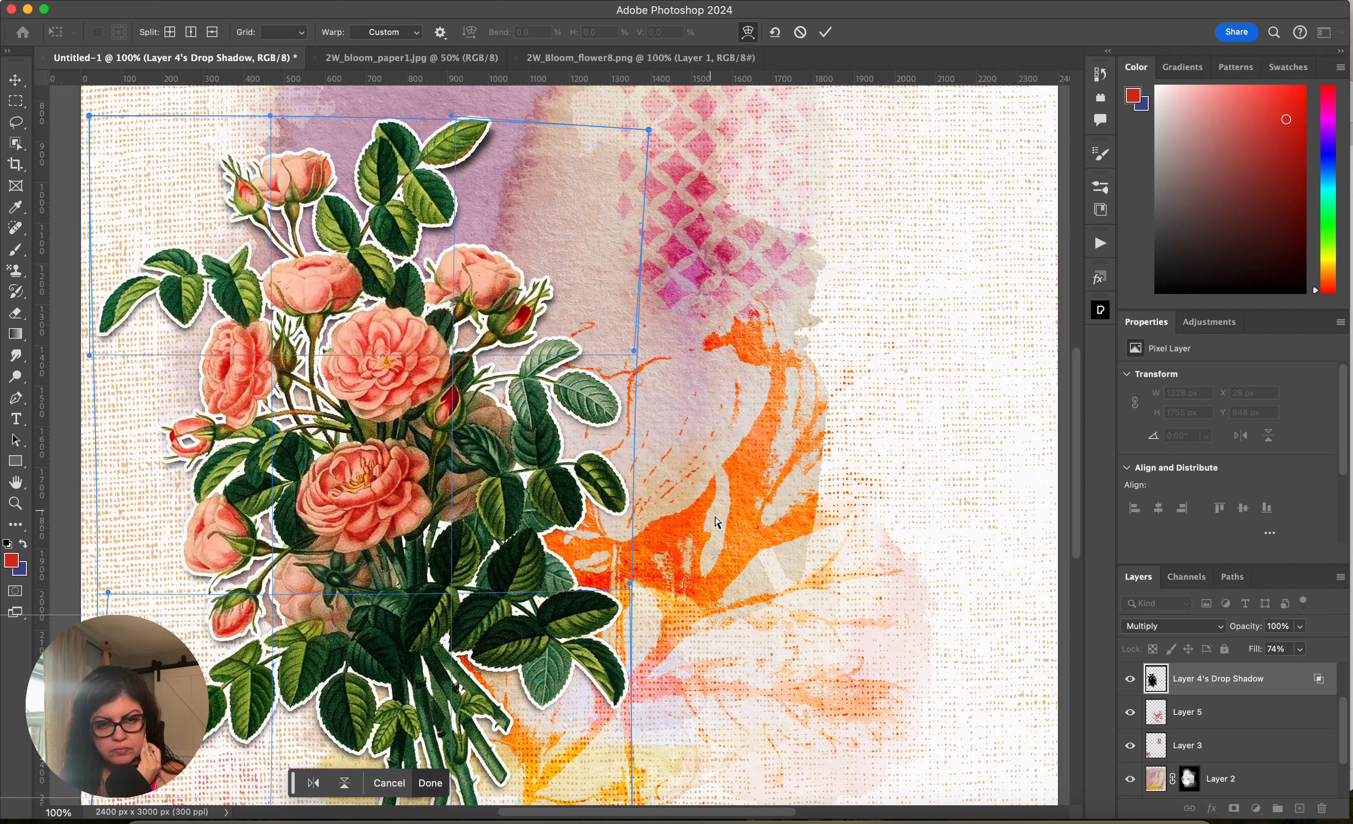
- Warp the lower edge of the bouquet's shadow around the stems and apply the transformation
scroll(718, 522, down, 5)
drag(613, 691, 611, 699)
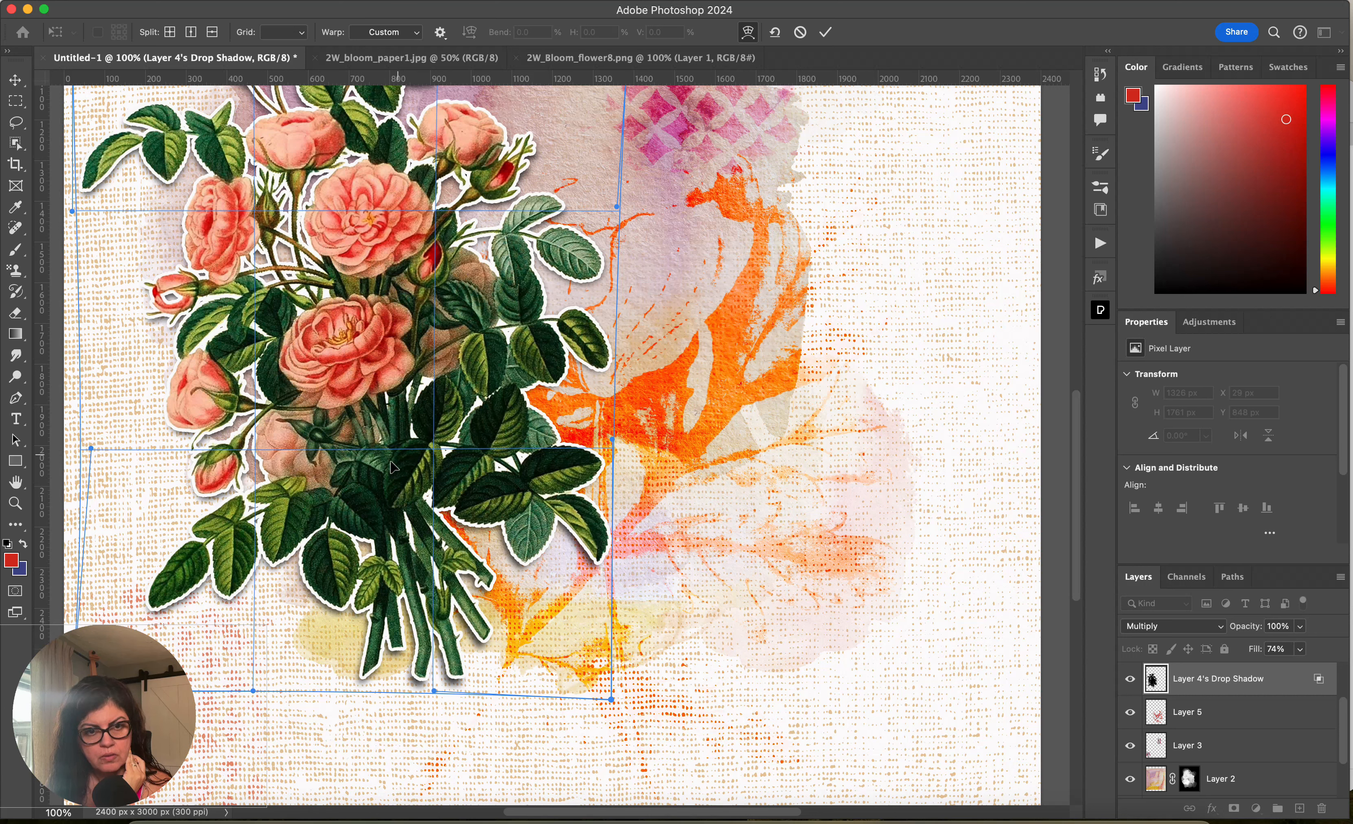
click(309, 661)
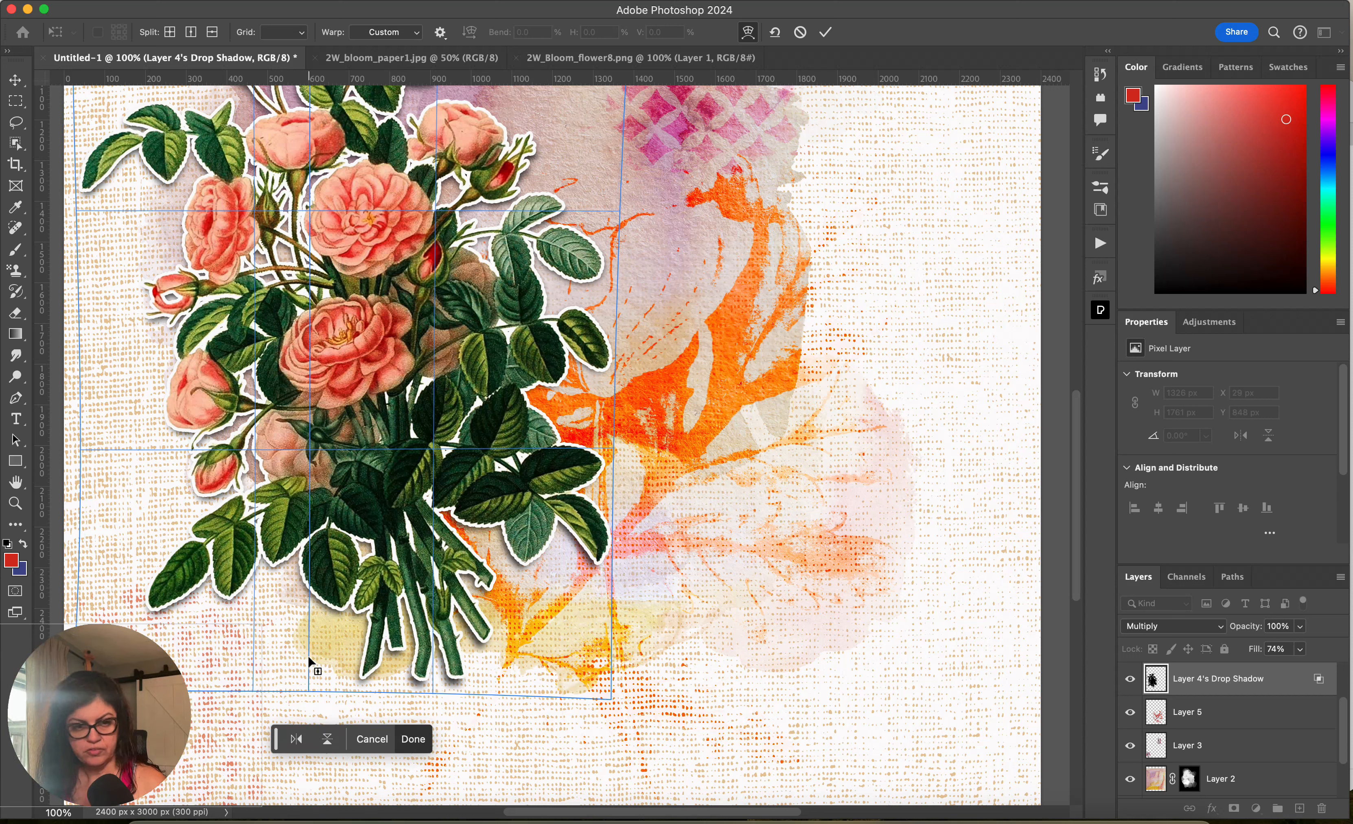
scroll(309, 661, right, 2)
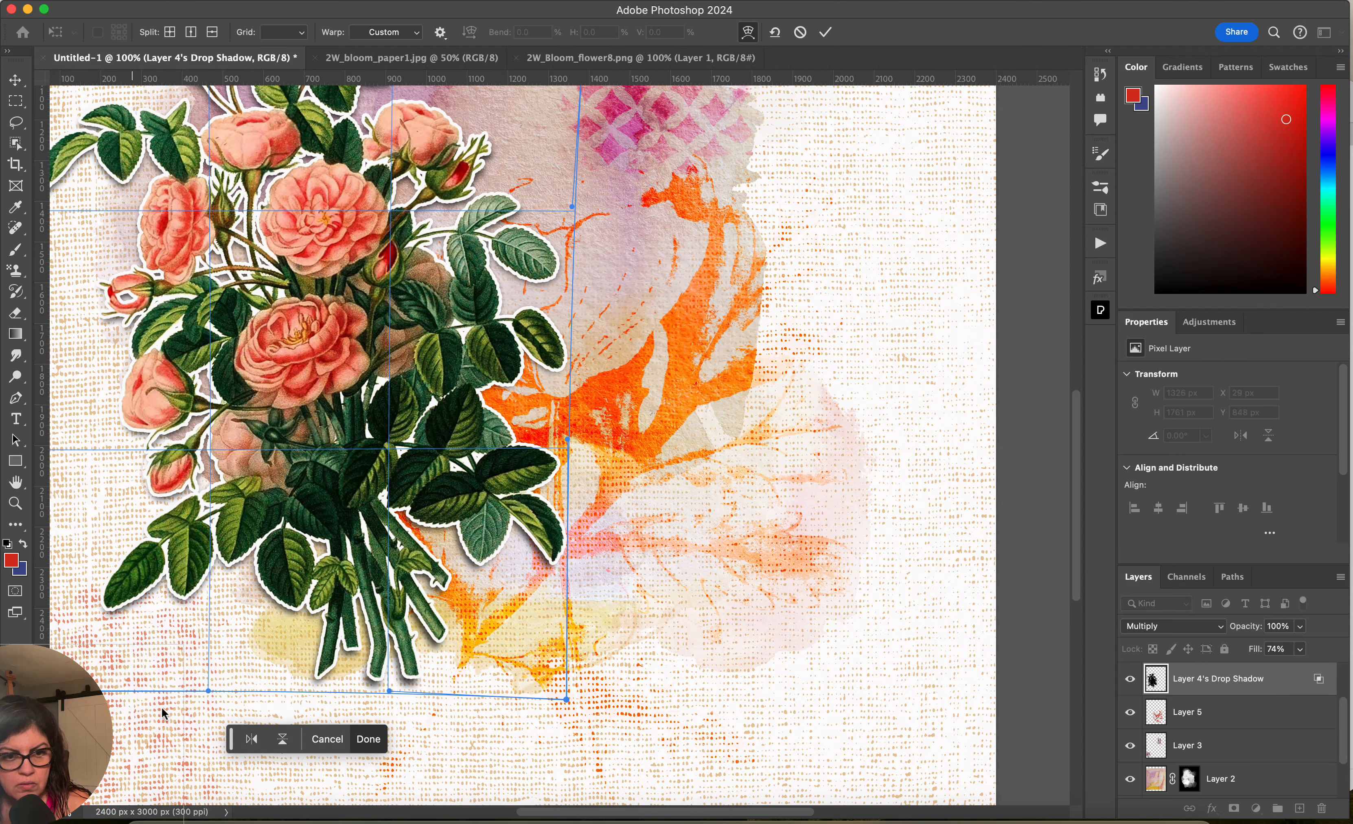
drag(208, 691, 216, 684)
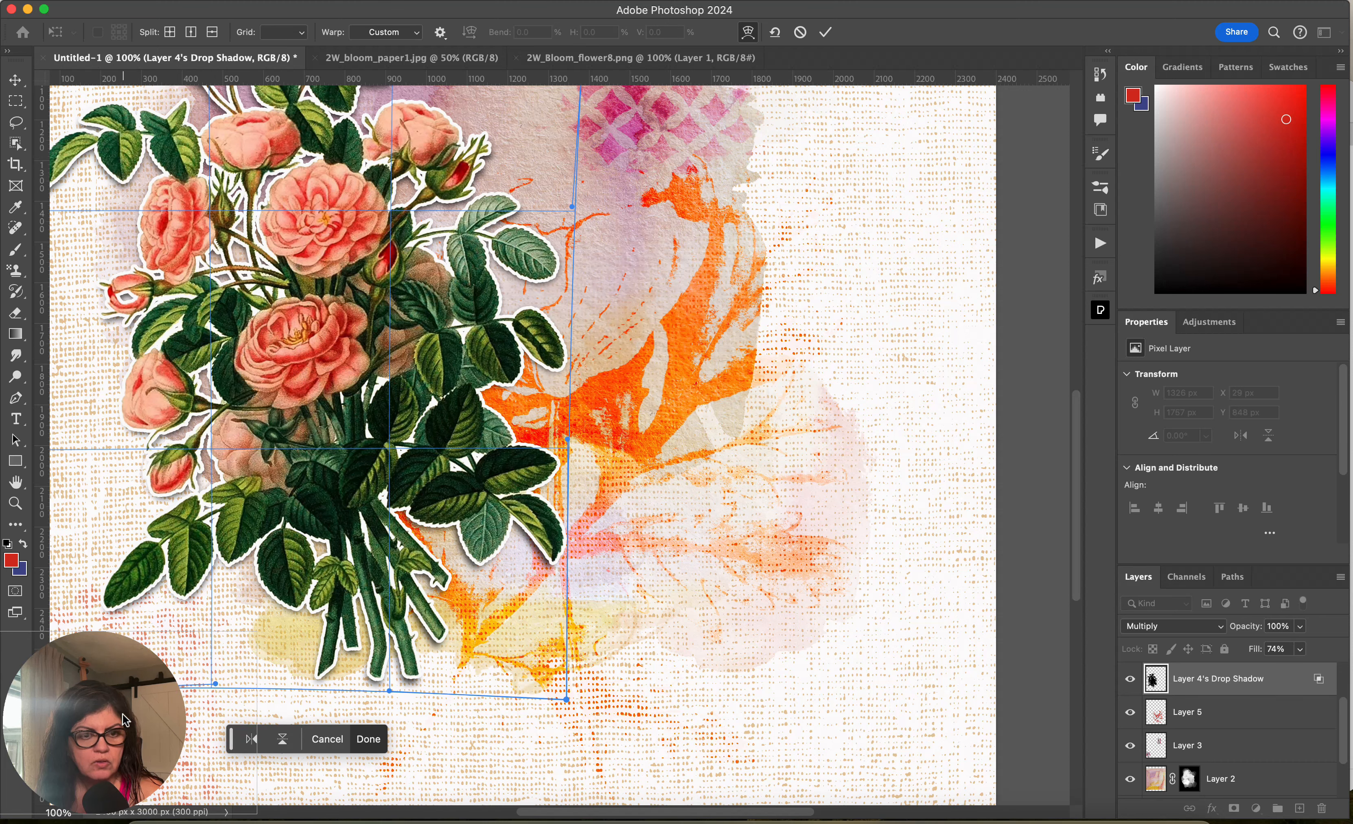
scroll(775, 492, left, 5)
scroll(775, 492, up, 2)
scroll(775, 493, right, 4)
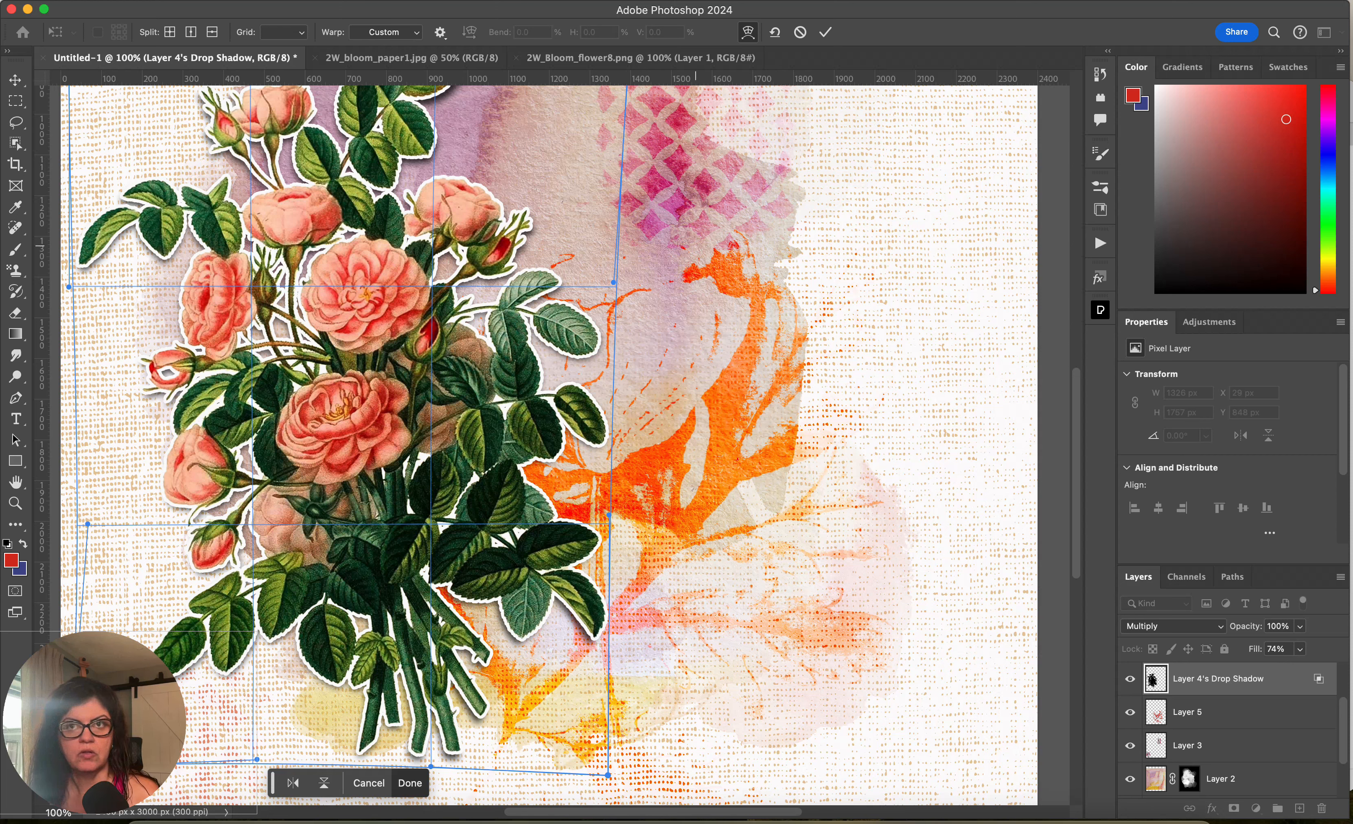
click(827, 32)
click(696, 280)
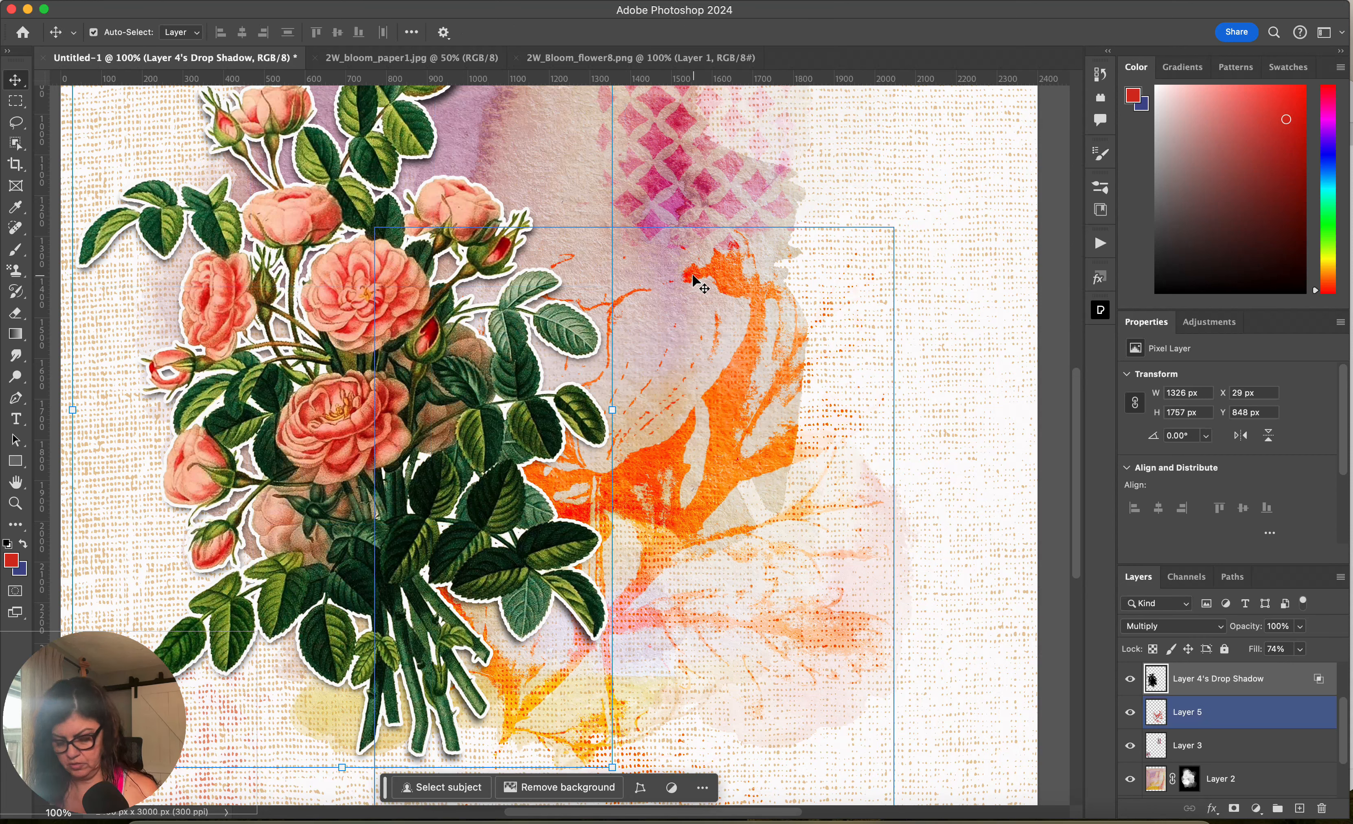
key(super+minus)
click(697, 280)
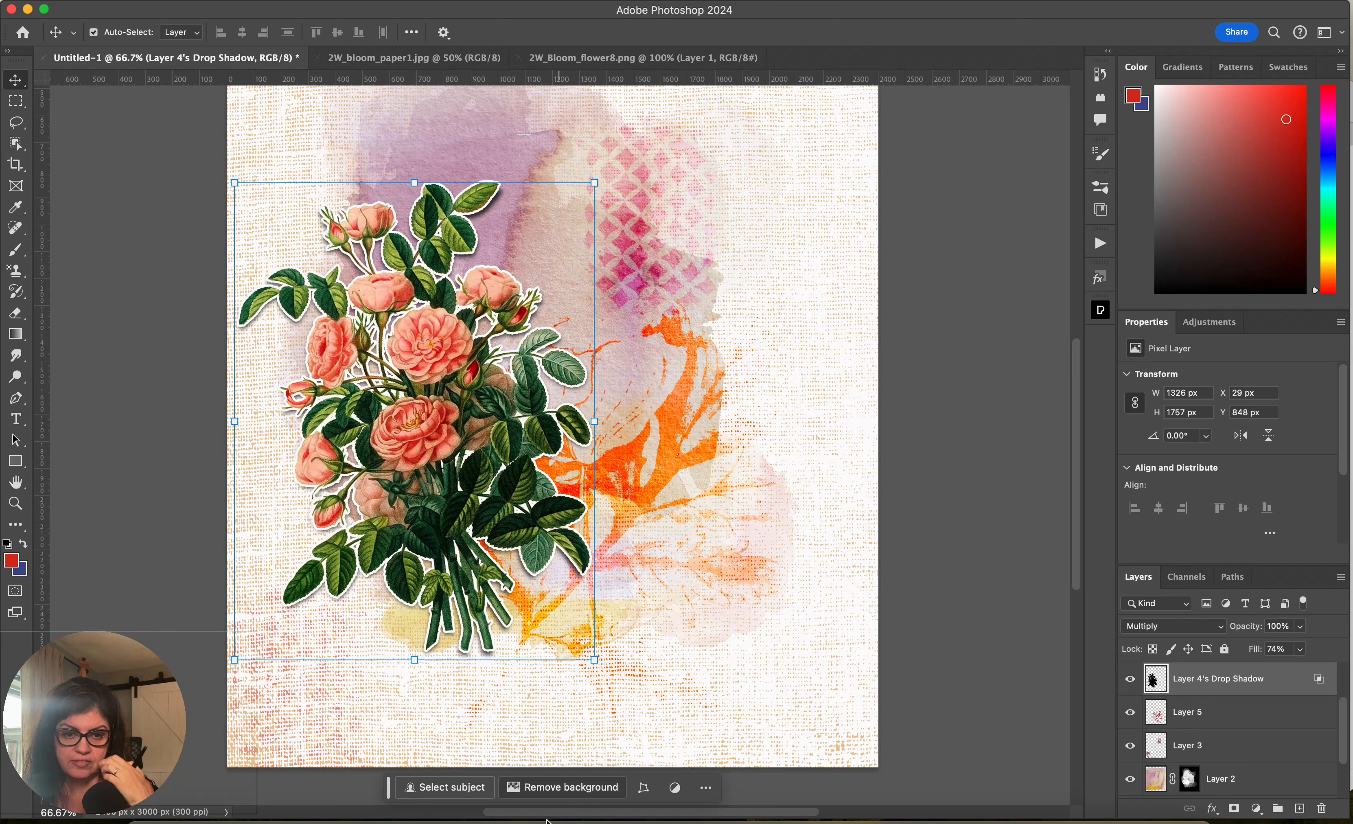
- Open 2W_Bloom_Transfer2.png from the 2W_BloomTransfers folder in Bridge and place the moth artwork on the journal page
click(599, 812)
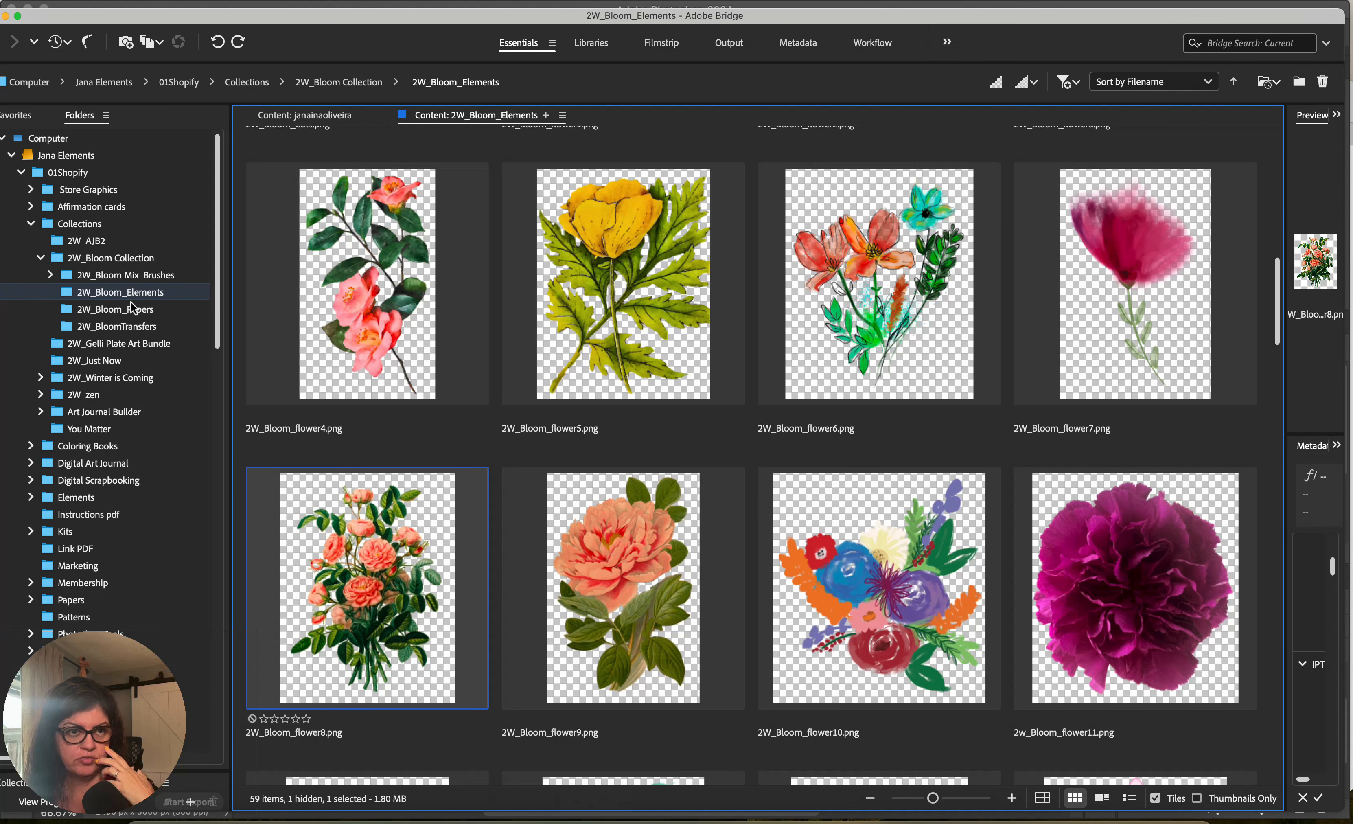
click(144, 328)
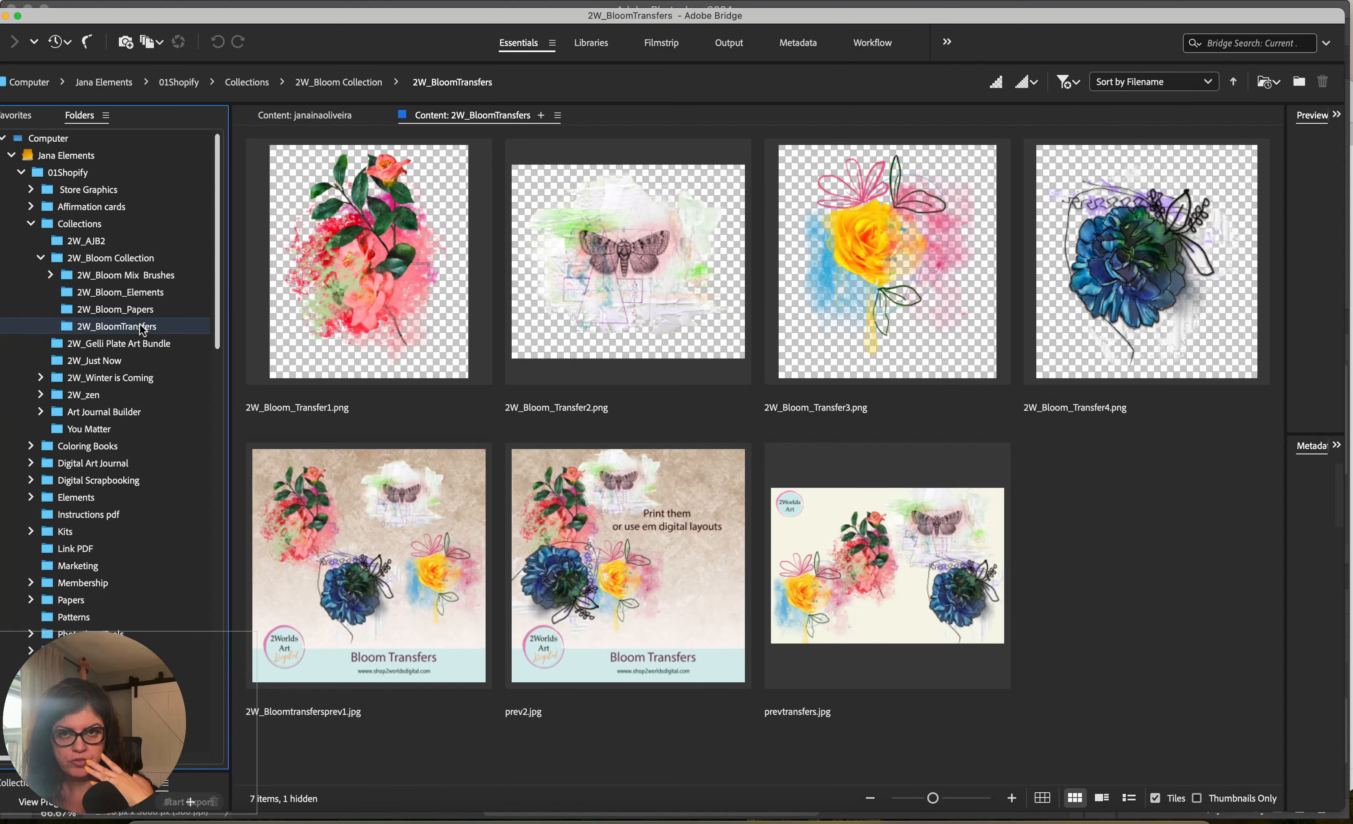
double_click(648, 273)
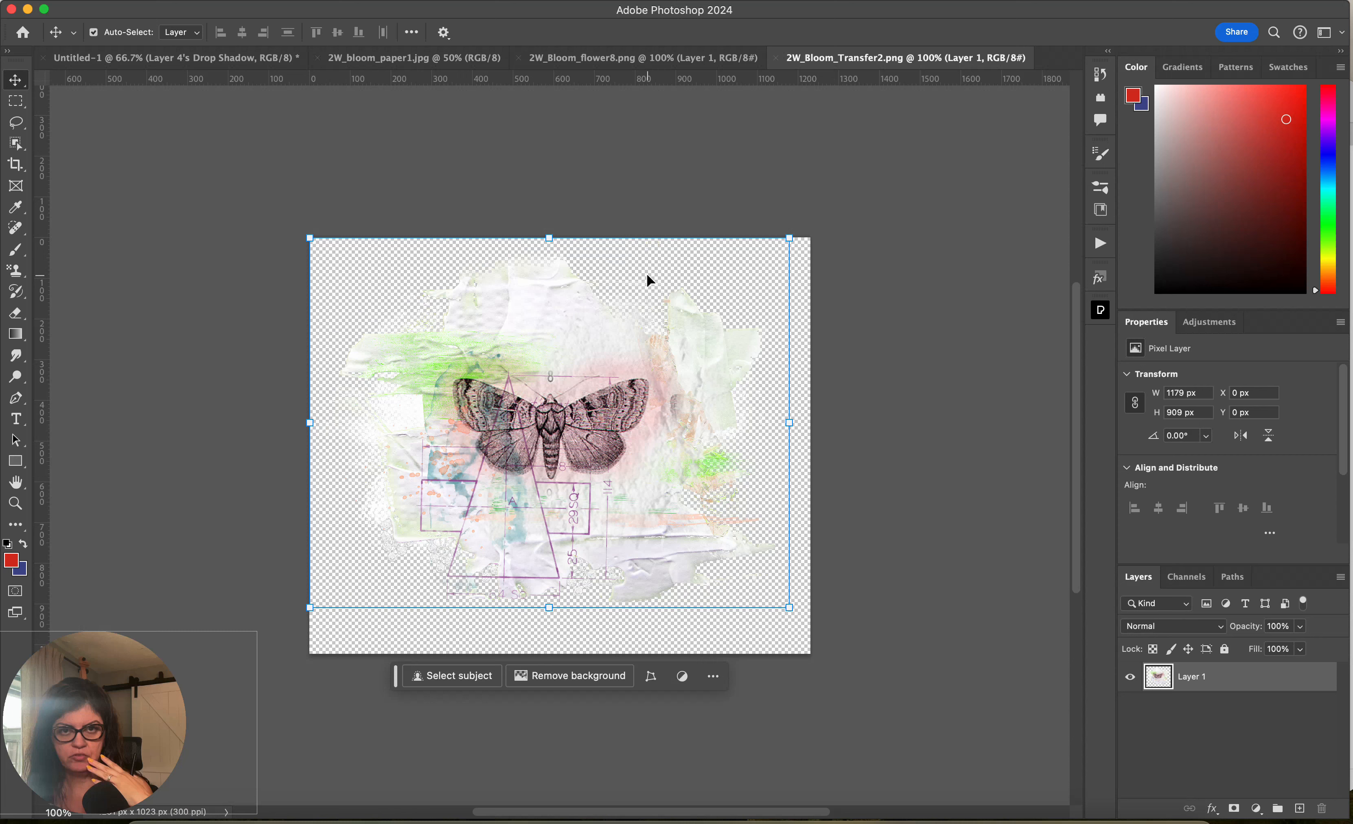
drag(623, 412, 645, 624)
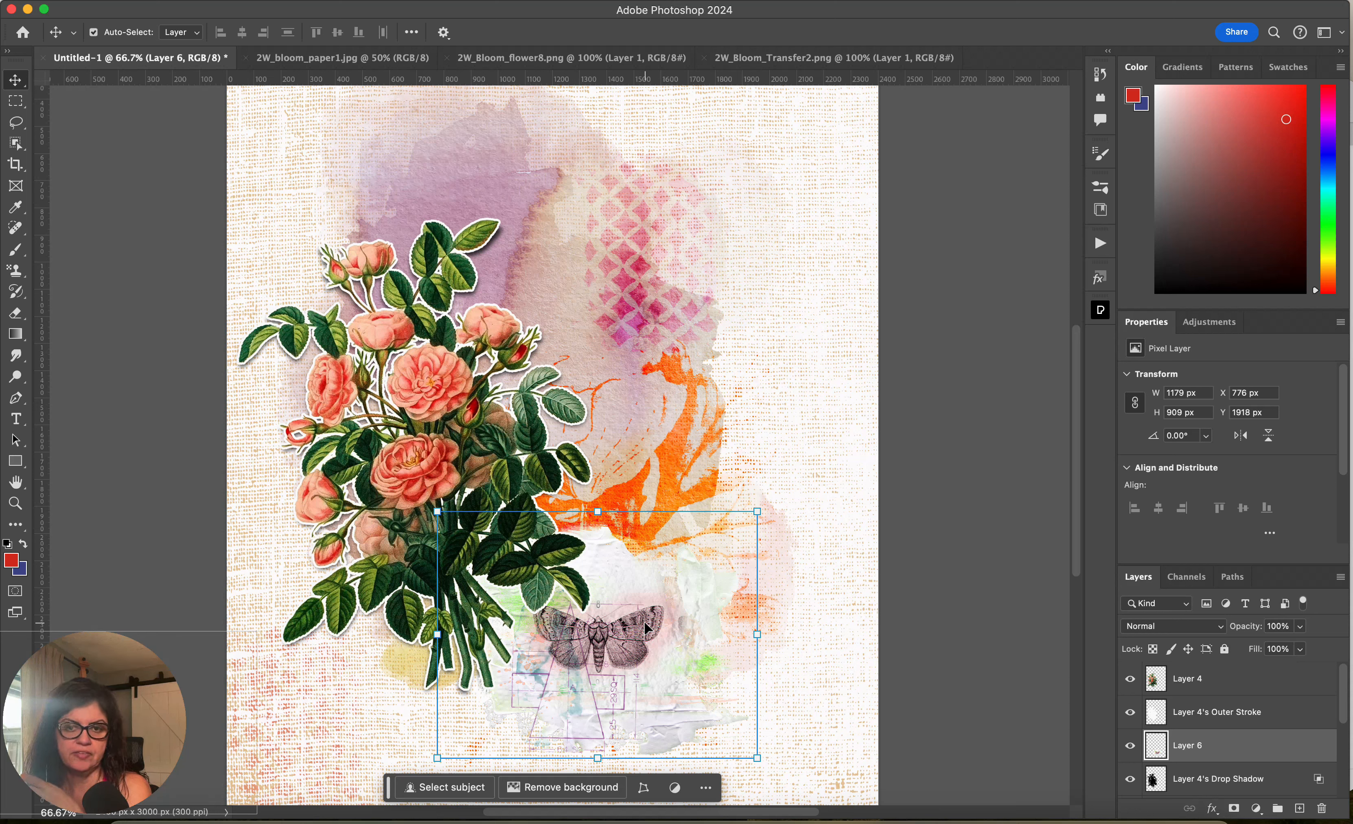
- Scale the moth transfer to 85.64% and position it beside the bouquet stems on the lower part of the page
drag(757, 511, 712, 547)
drag(611, 700, 819, 640)
scroll(933, 539, down, 3)
drag(827, 559, 683, 594)
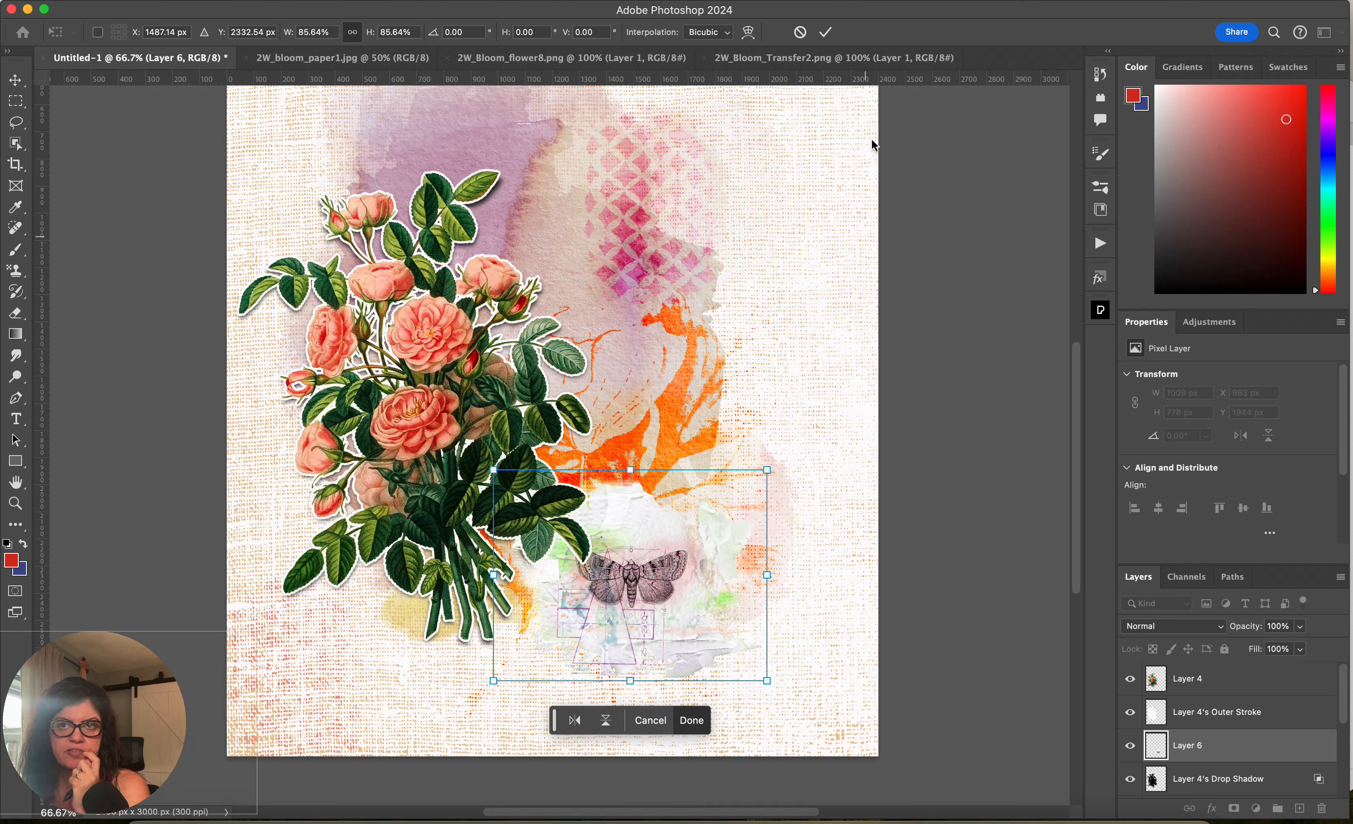
click(836, 32)
- Close the 2W_Bloom_Transfer2.png, 2W_Bloom_flower8.png and 2W_bloom_paper1.jpg documents
click(704, 58)
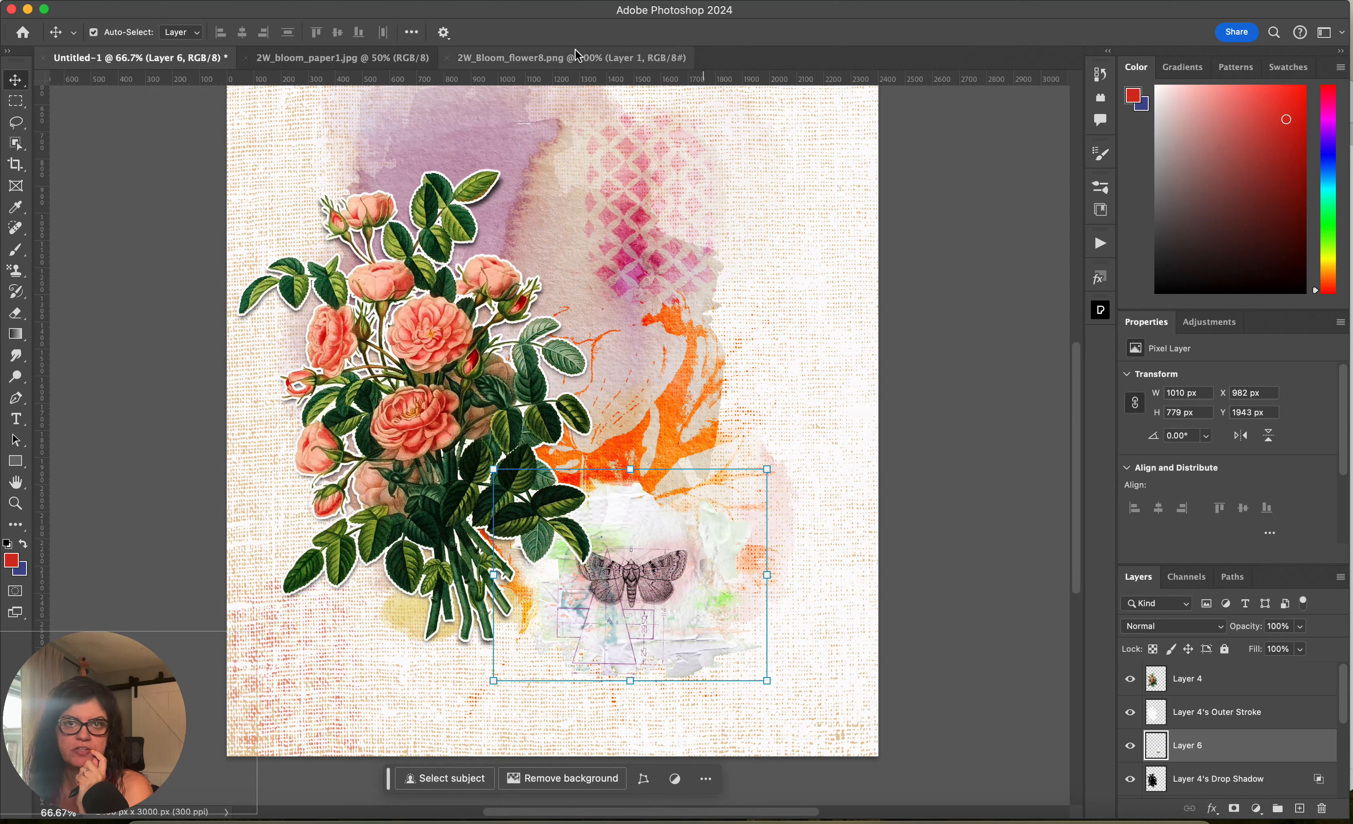
click(446, 59)
click(246, 59)
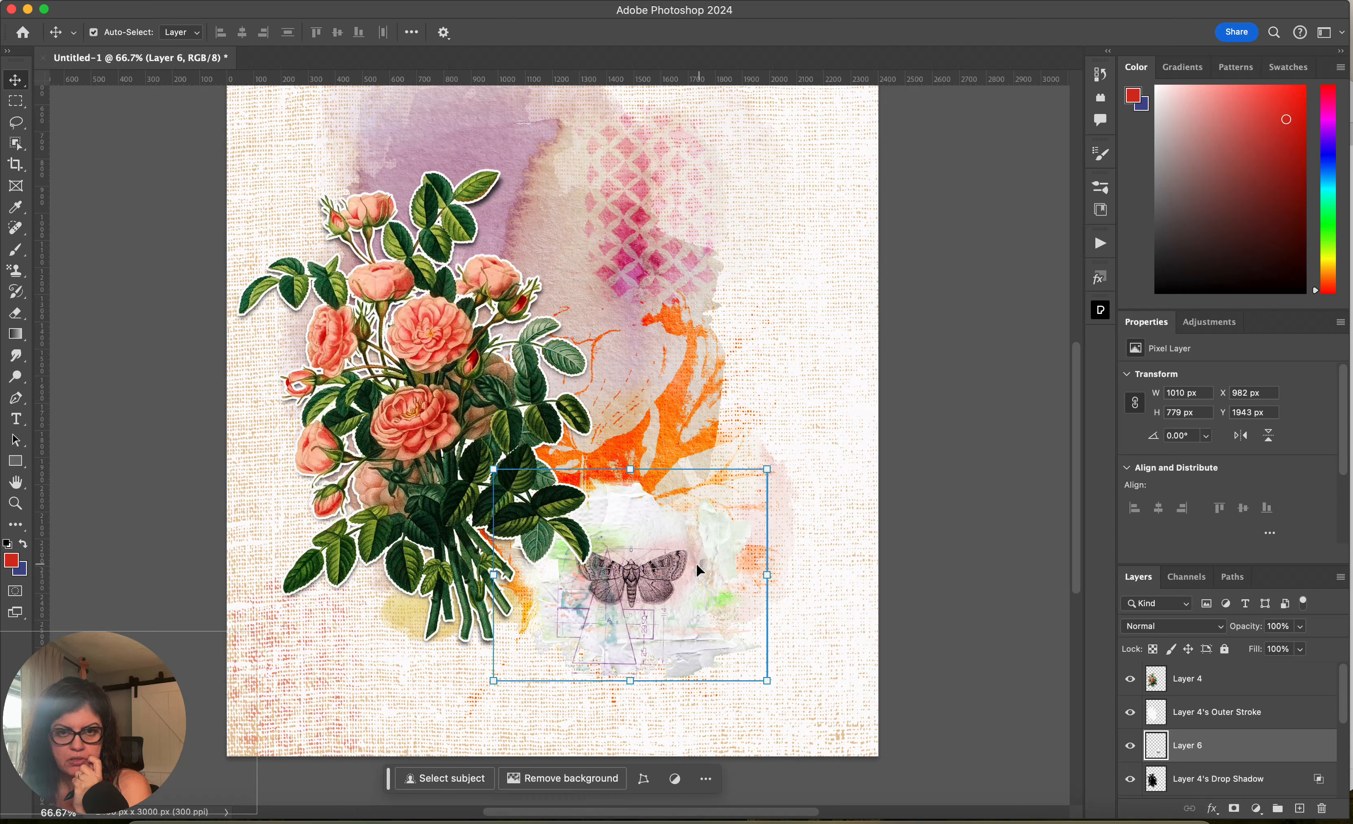
- Open 2W_Bloom_paint1.png from the 2W_Bloom_Elements folder in Bridge and copy the watercolor into the journal page
click(559, 819)
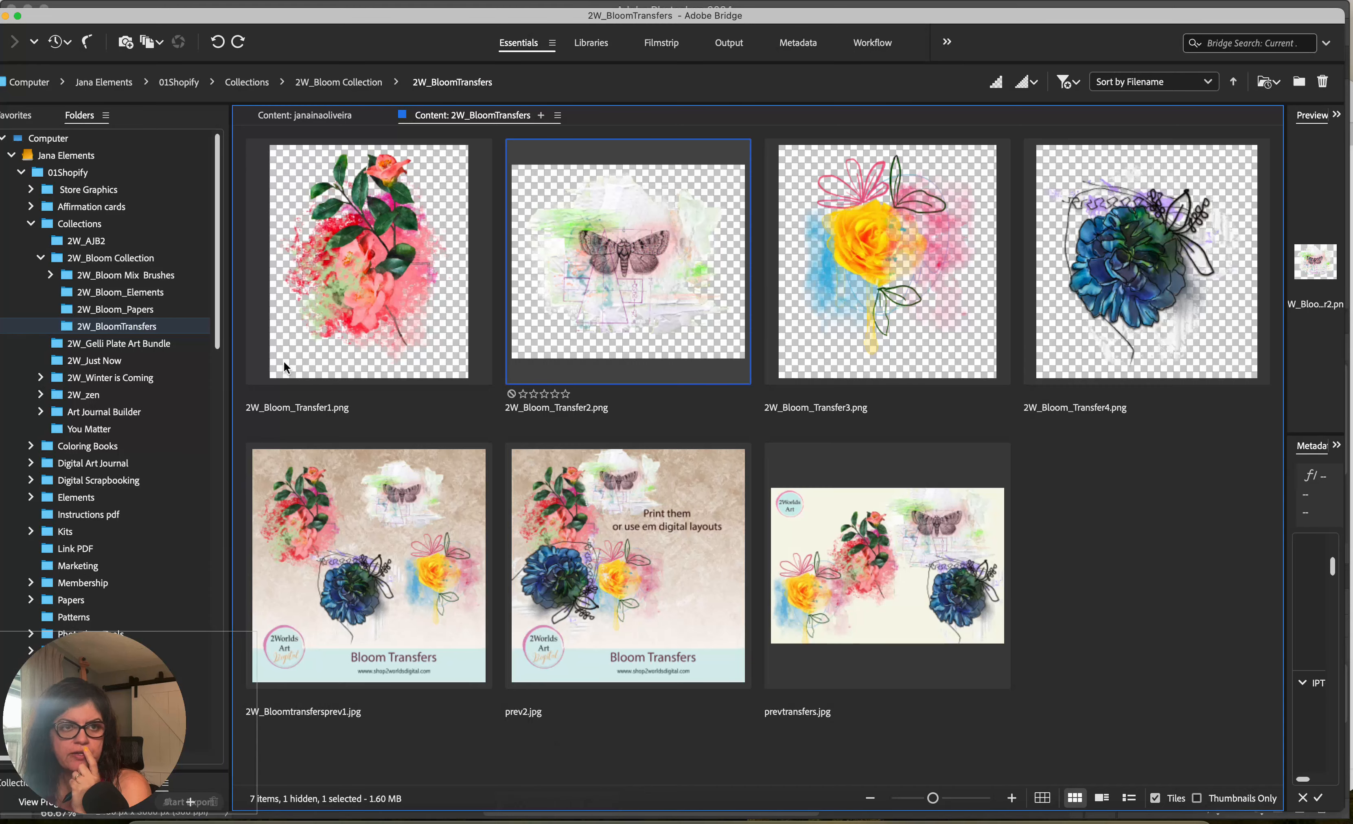
click(170, 293)
key(super+Tab)
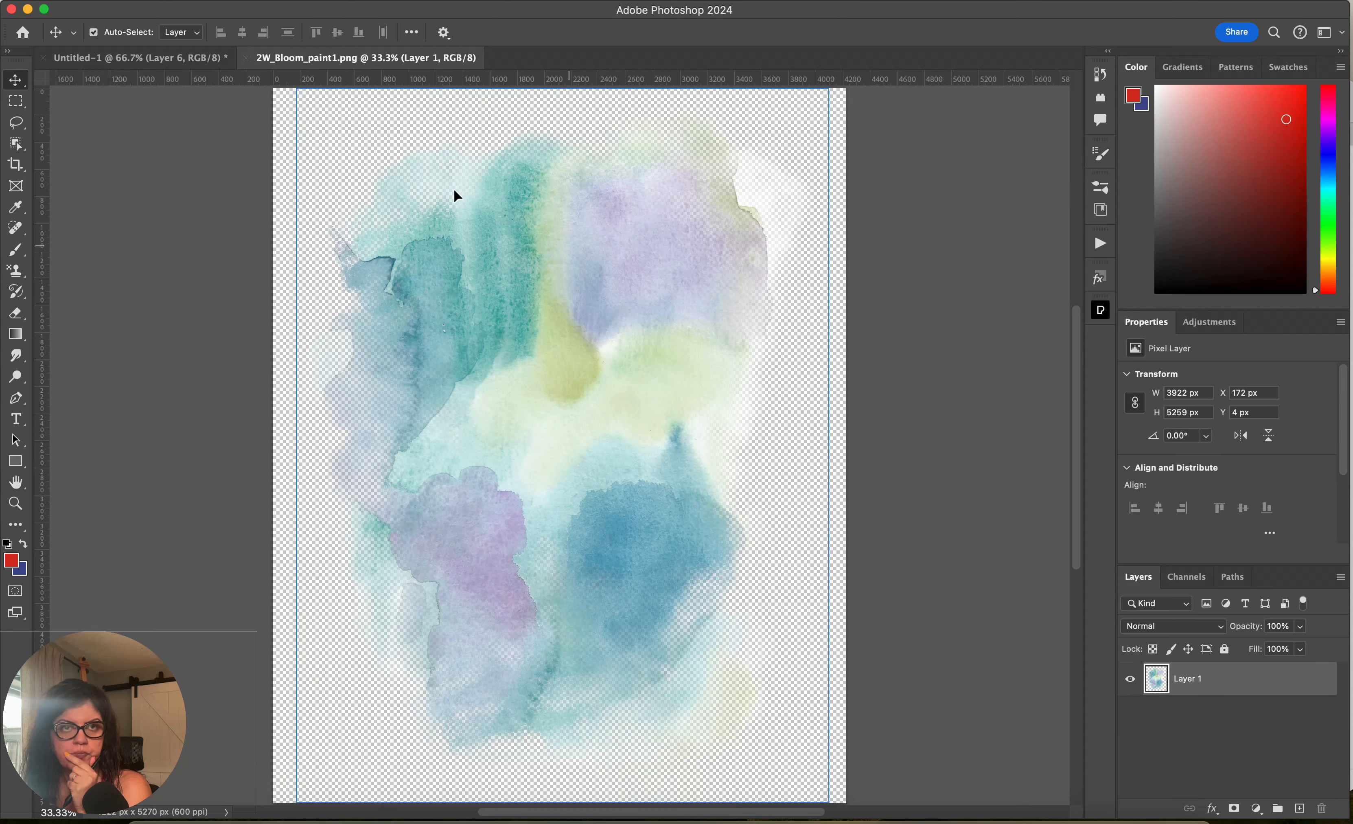
click(179, 53)
key(super+v)
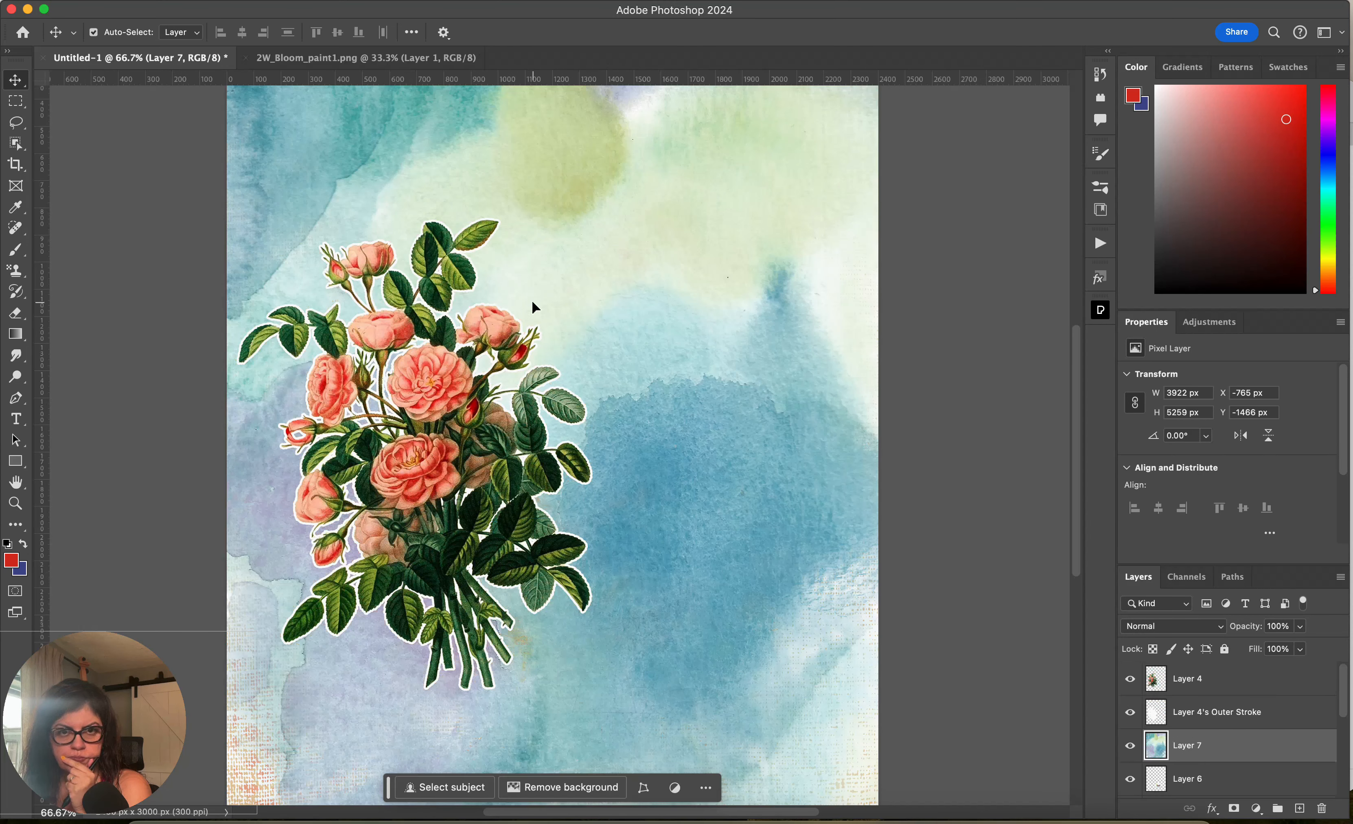
- Scale the watercolor paint to 25.68% behind the left side of the bouquet and set its blend mode to Multiply
drag(708, 222, 620, 396)
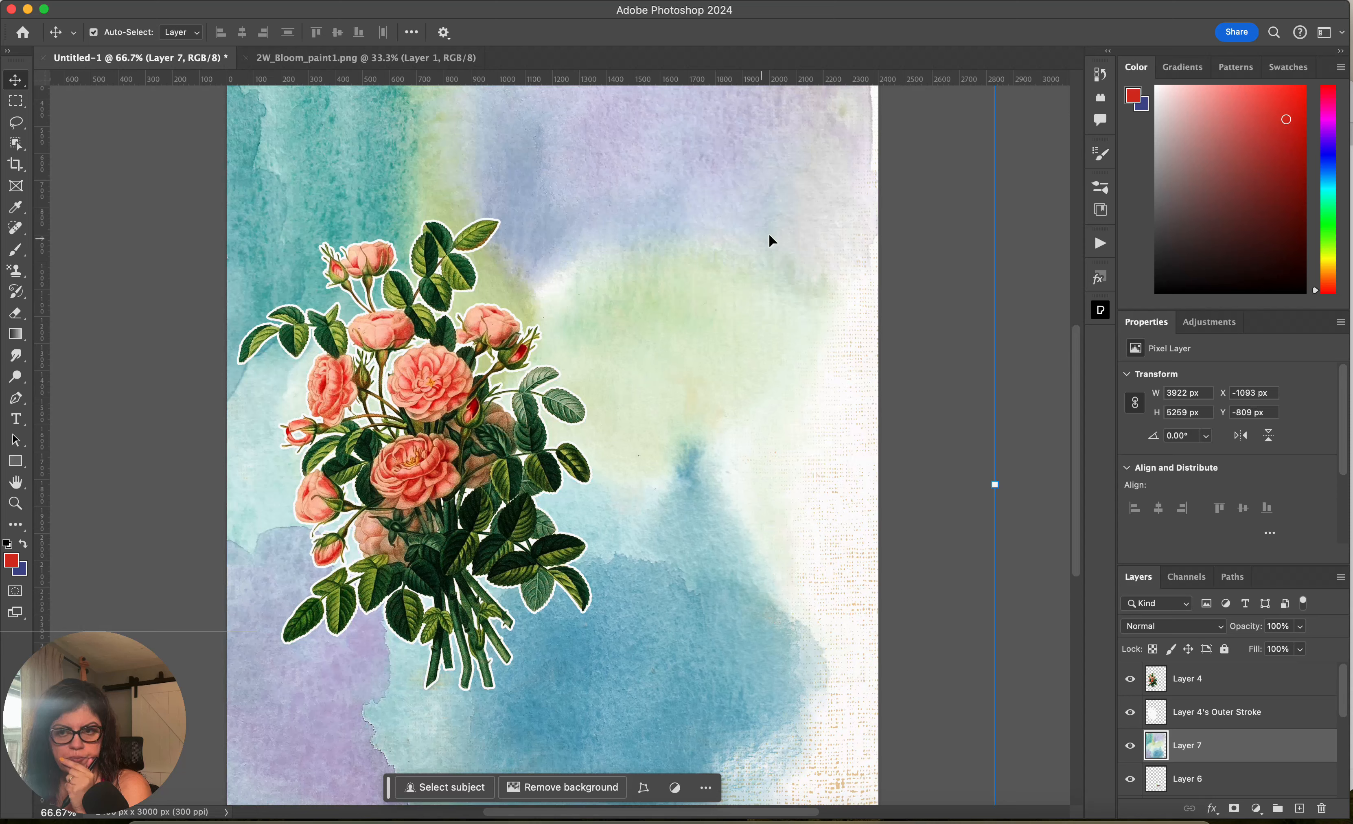
drag(771, 235, 620, 441)
drag(588, 233, 761, 530)
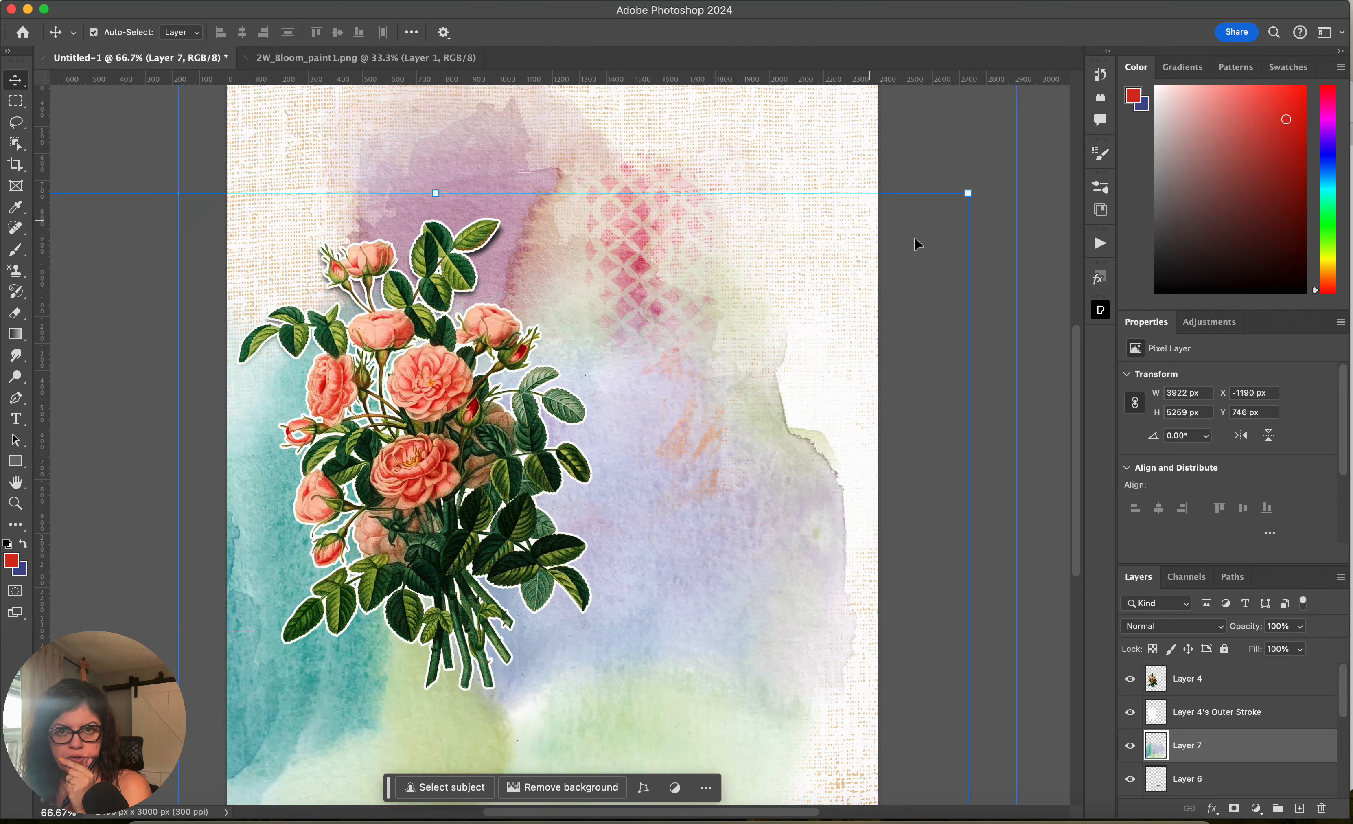
drag(970, 192, 573, 724)
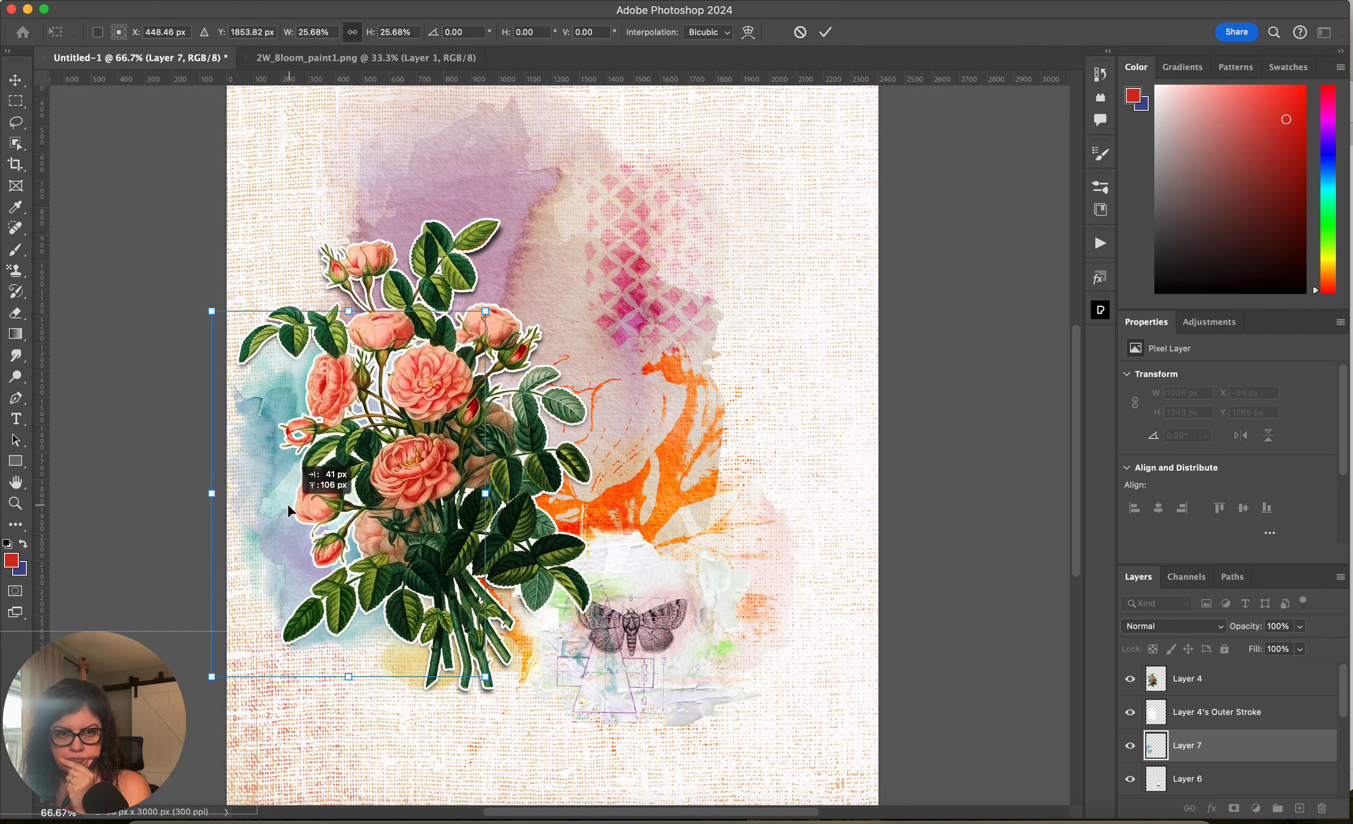
drag(295, 512, 292, 511)
click(826, 33)
click(1188, 626)
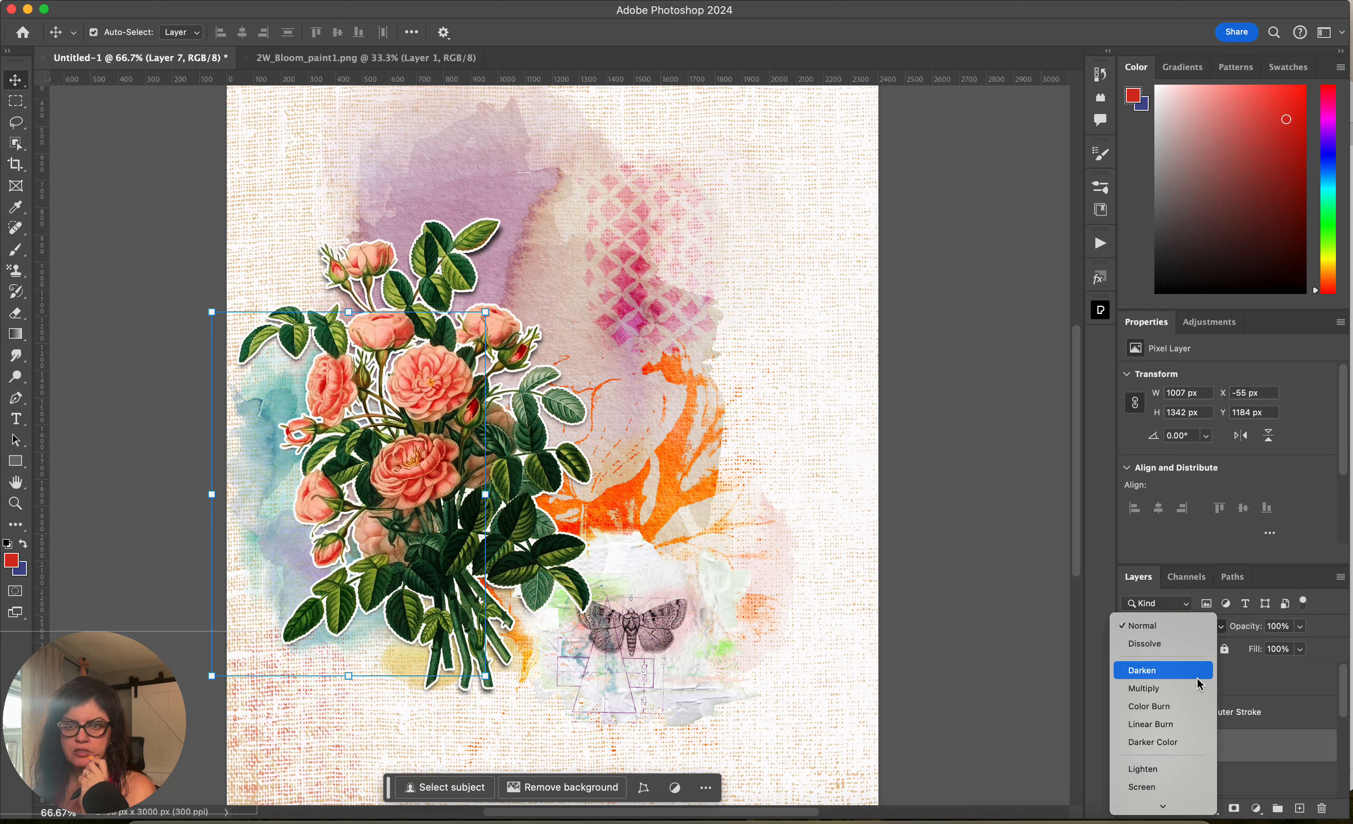
click(1188, 689)
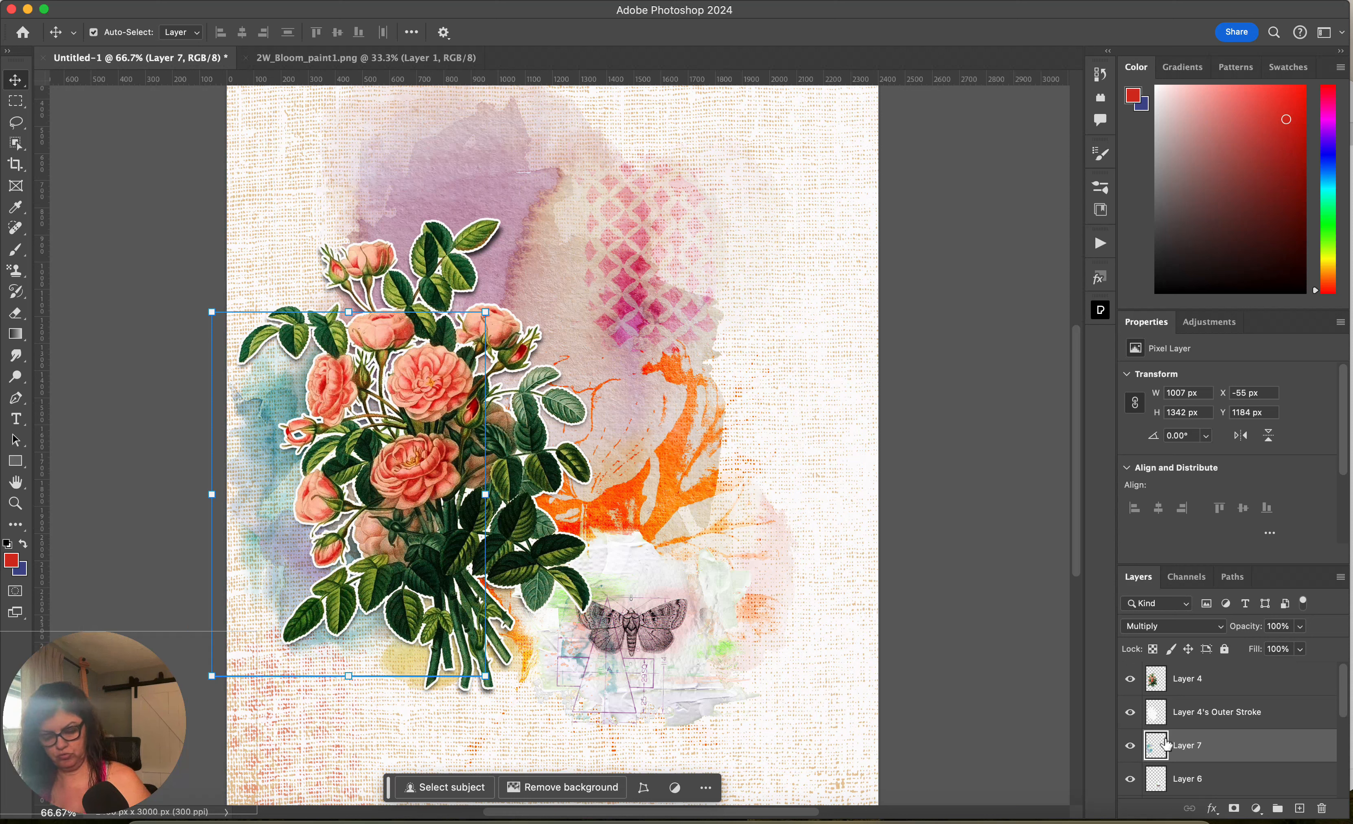
- Duplicate the watercolor paint layer, rotate the copy behind the bouquet's stems and move it below the bouquet's drop shadow layer
key(super+j)
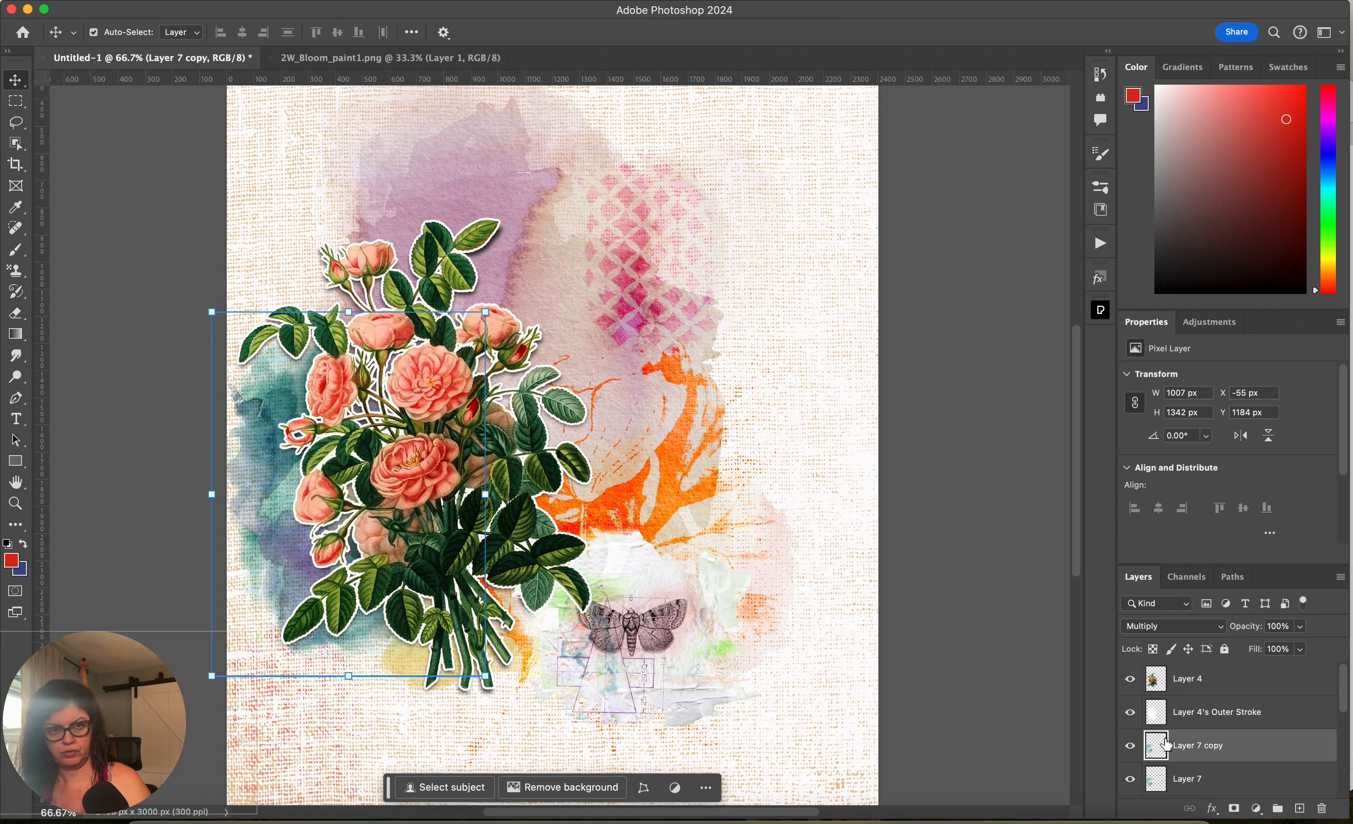
drag(205, 450, 486, 580)
key(super+t)
drag(713, 398, 483, 428)
drag(658, 639, 536, 682)
drag(1176, 750, 1144, 751)
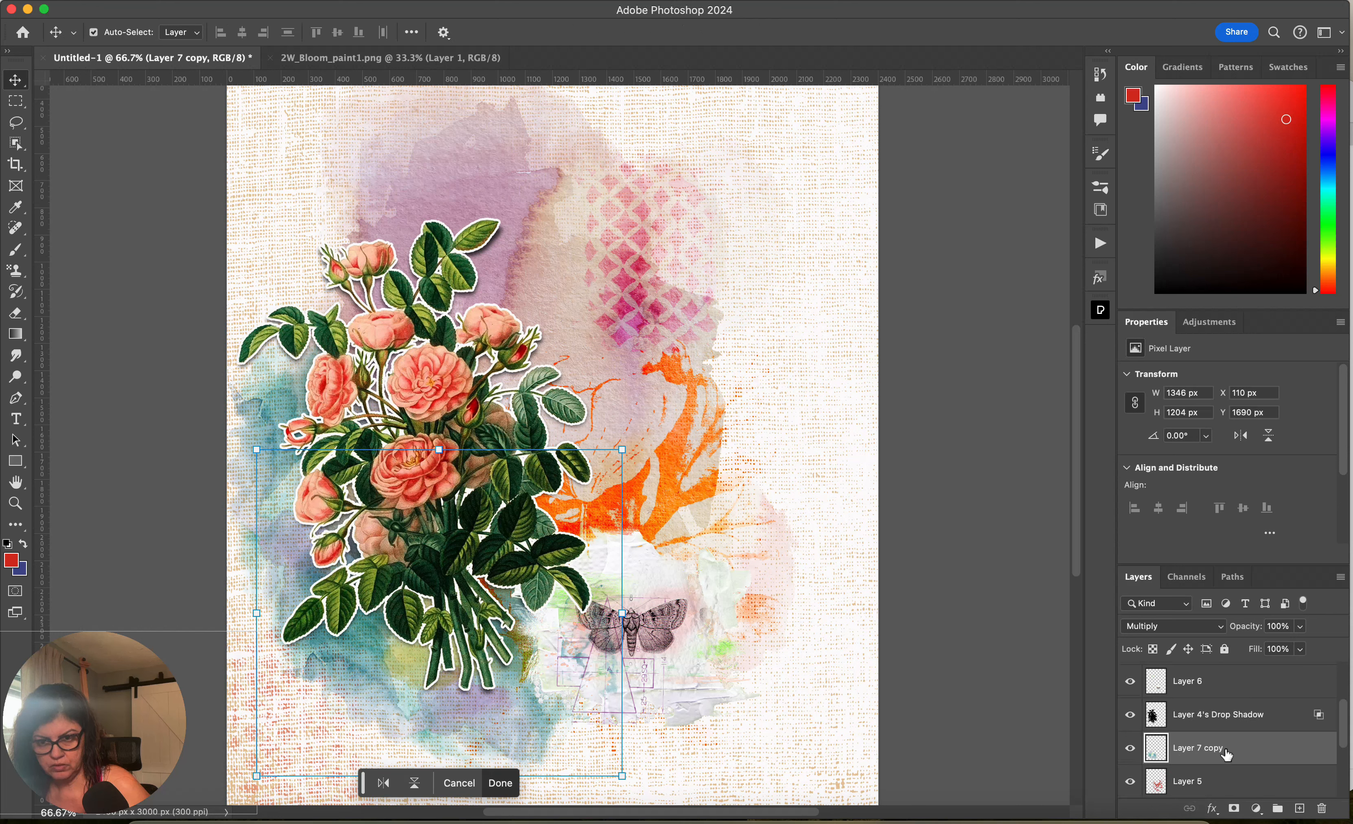
drag(435, 707, 486, 700)
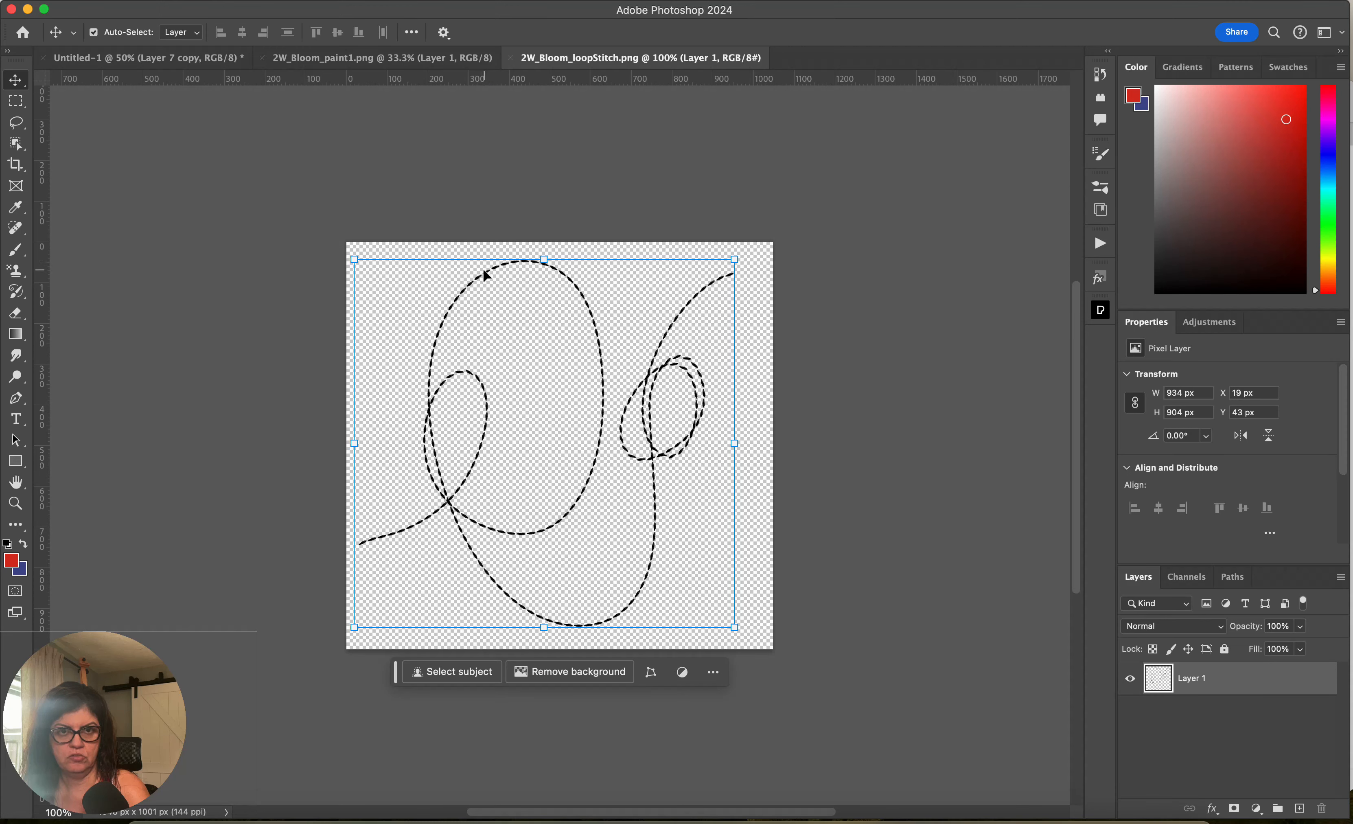
- Copy the loop stitch from 2W_Bloom_loopStitch.png into the journal page, scale it to 135.68% and rotate it 28.08° beside the bouquet
drag(484, 274, 486, 412)
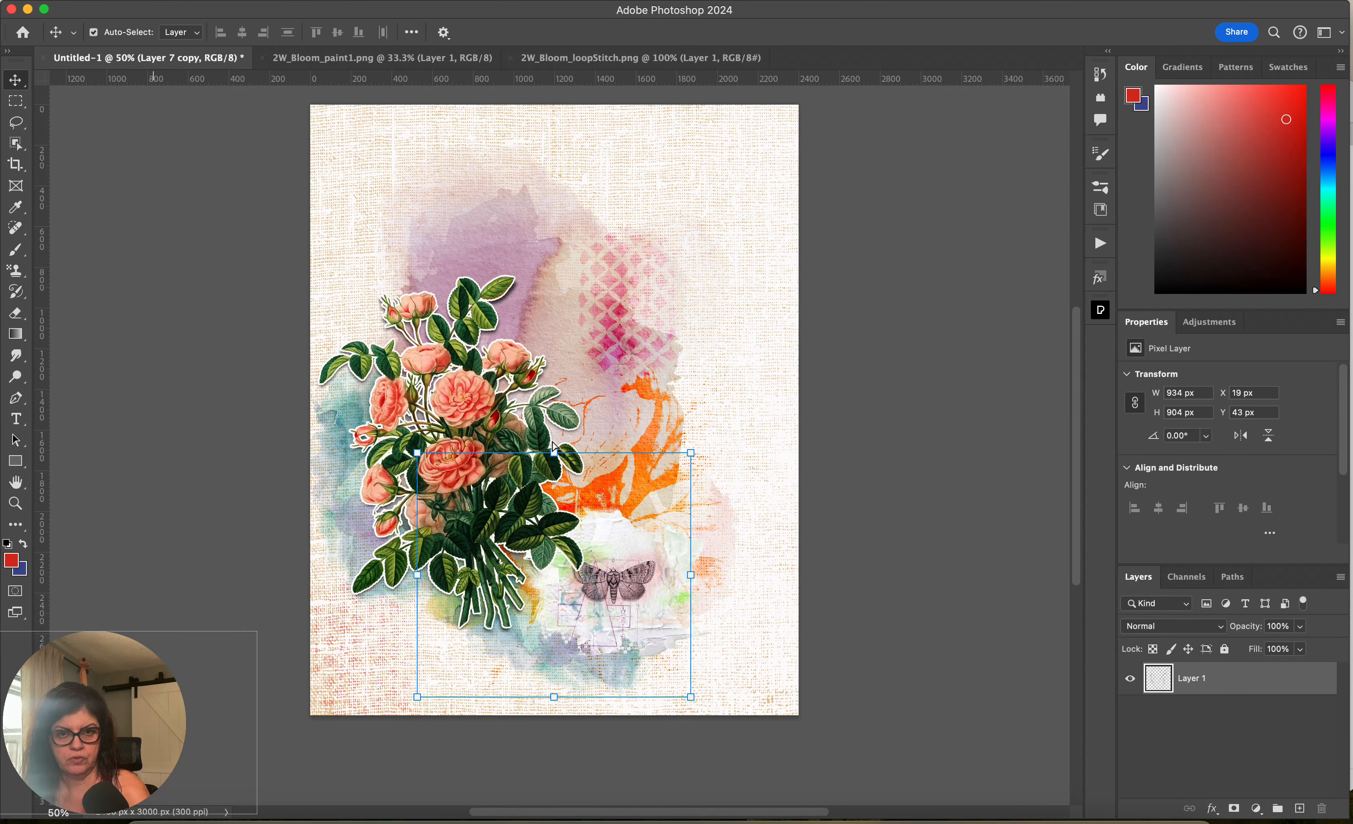
drag(554, 446, 554, 446)
key(ctrl+t)
drag(646, 350, 755, 358)
drag(652, 428, 572, 356)
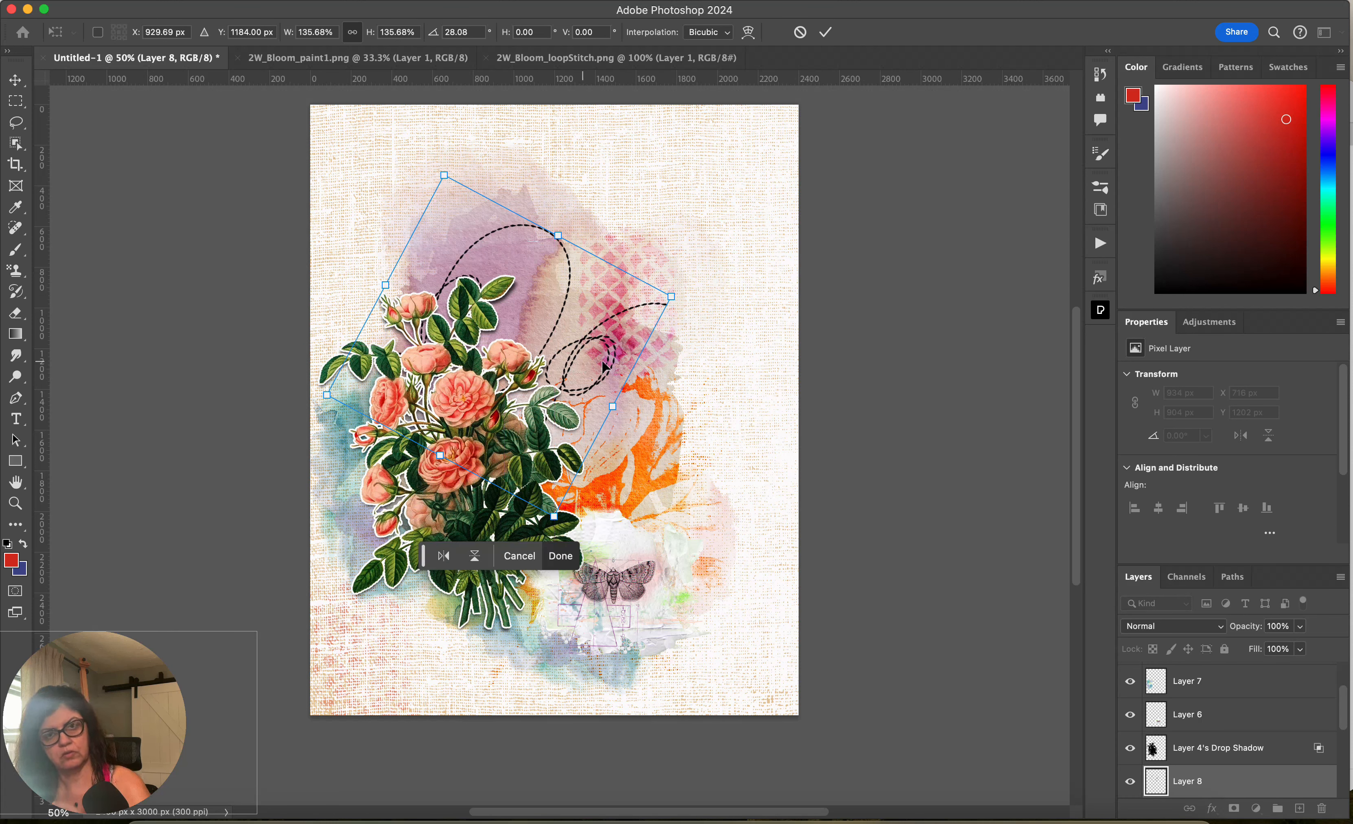
drag(619, 400, 663, 542)
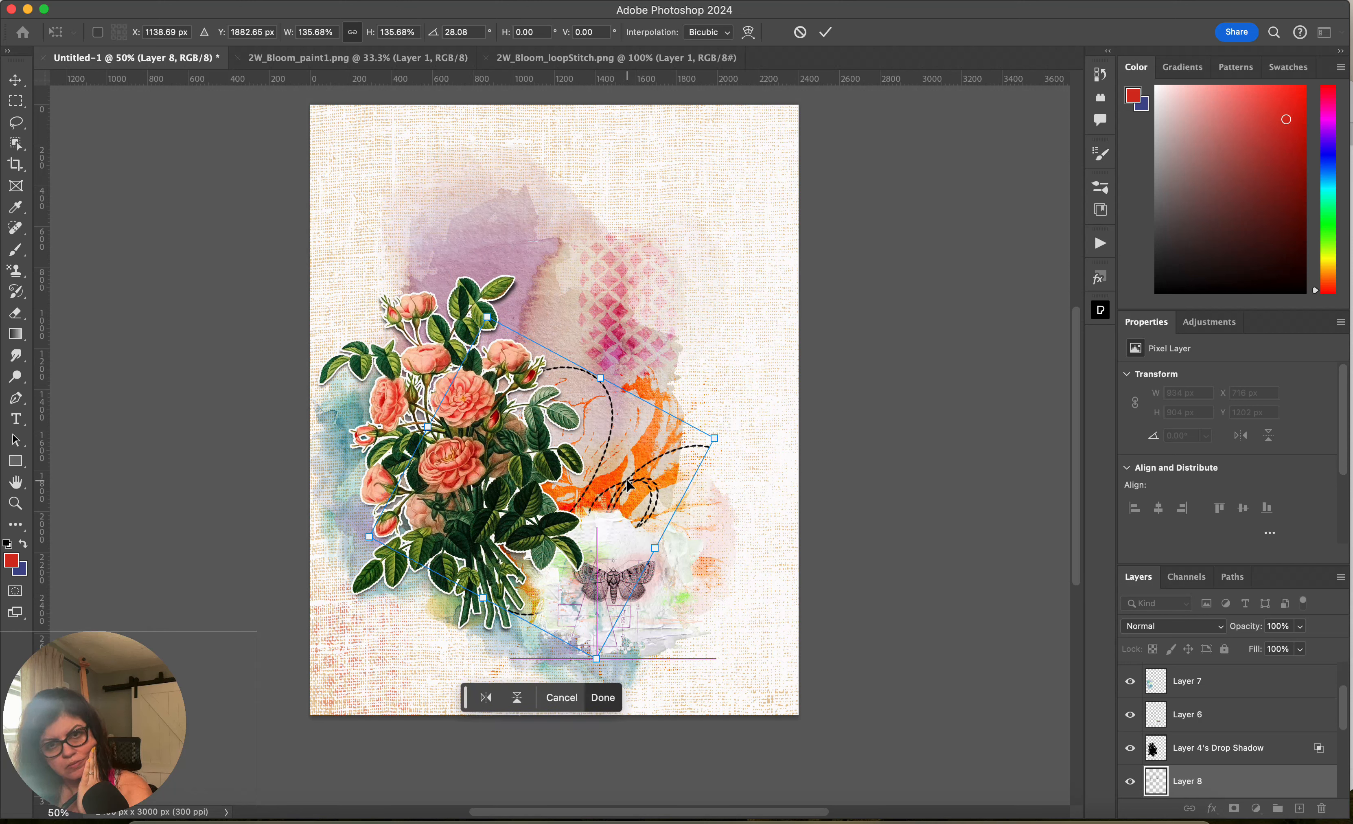
- Move the loop stitch layer above Layer 6 and adjust the stitch's rotation and position behind the bouquet
drag(1169, 786, 1158, 704)
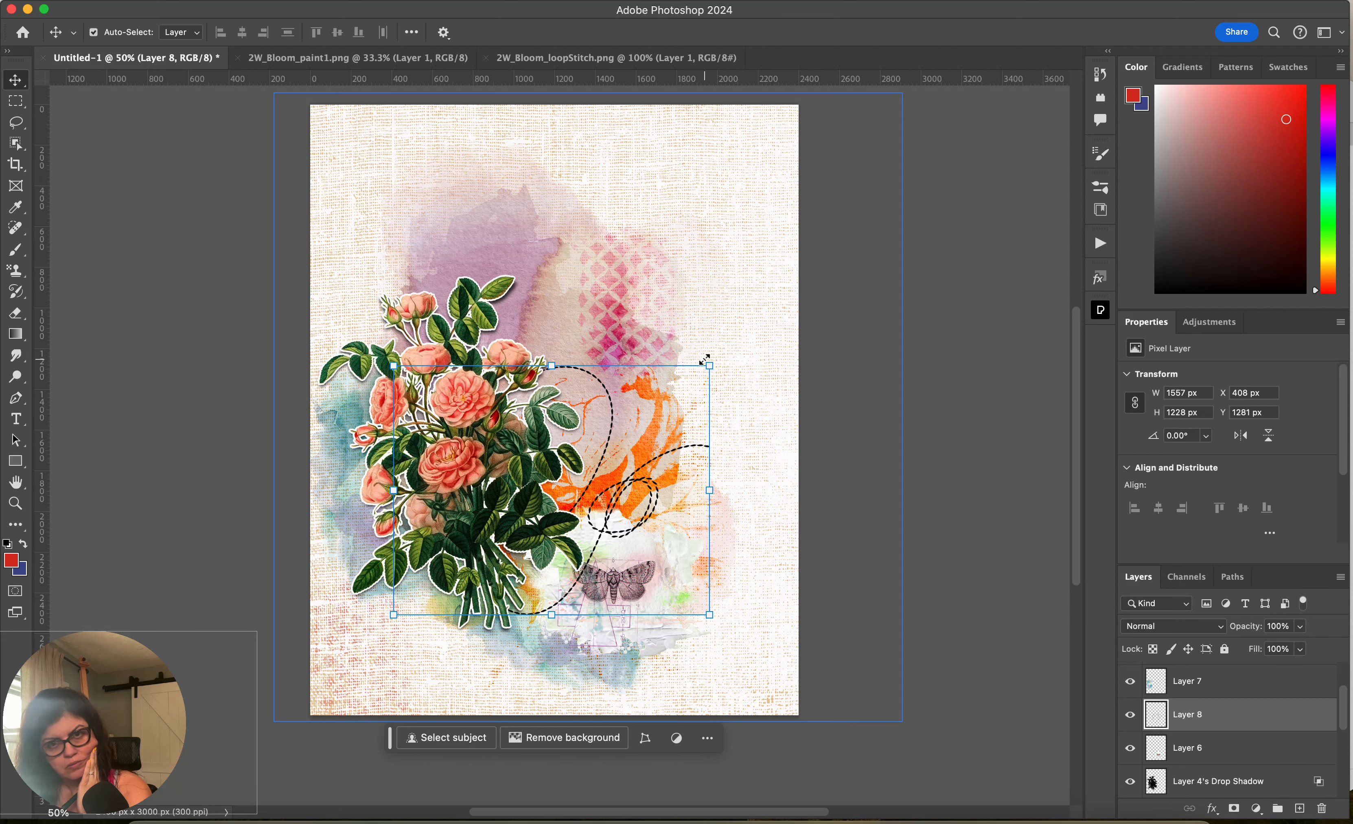
drag(552, 366, 551, 363)
drag(749, 350, 754, 361)
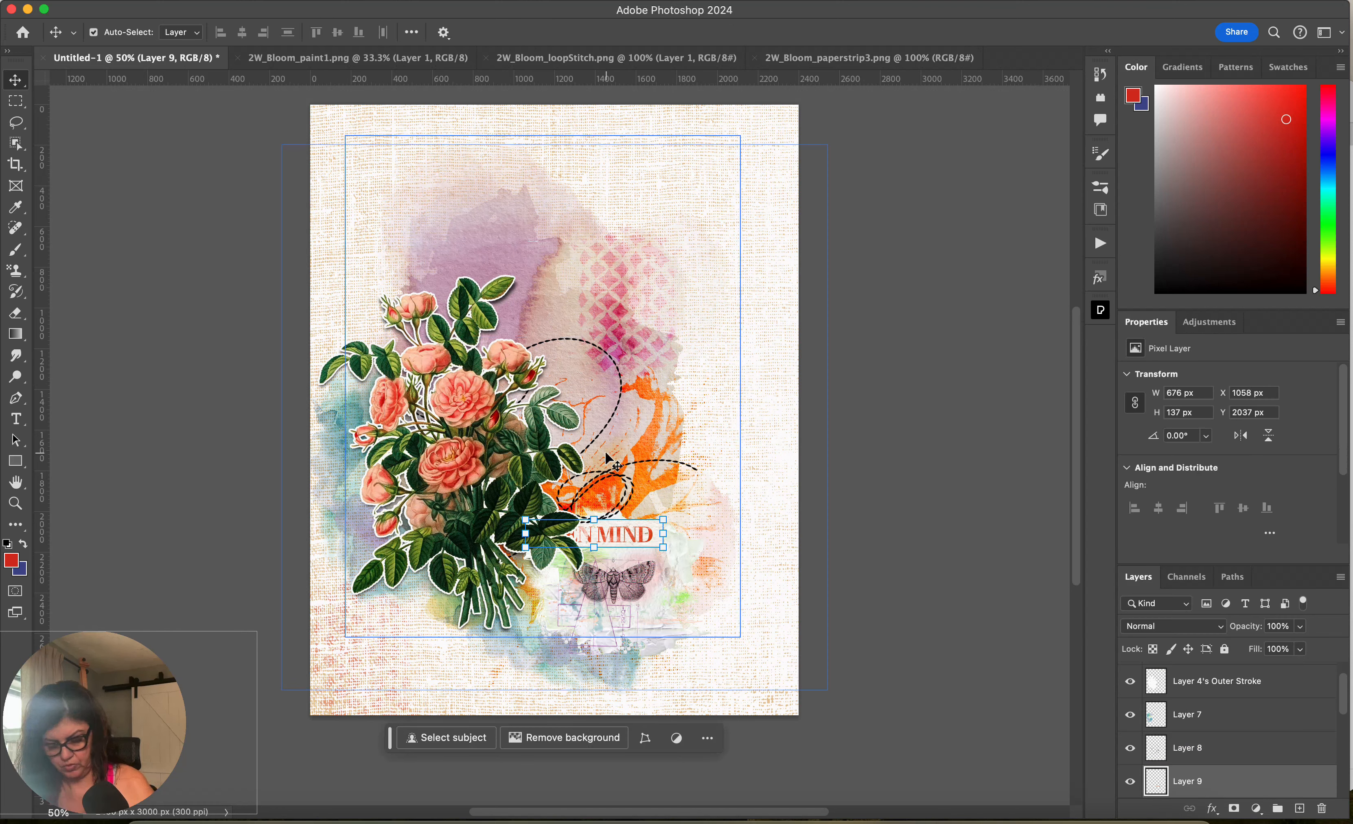
- Scale the OPEN MIND paper strip to about 522 × 105 px and place it just above the moth, beside the bouquet
drag(602, 503, 607, 456)
key(super+1)
scroll(1069, 451, down, 5)
drag(732, 398, 809, 382)
drag(771, 413, 771, 398)
click(826, 32)
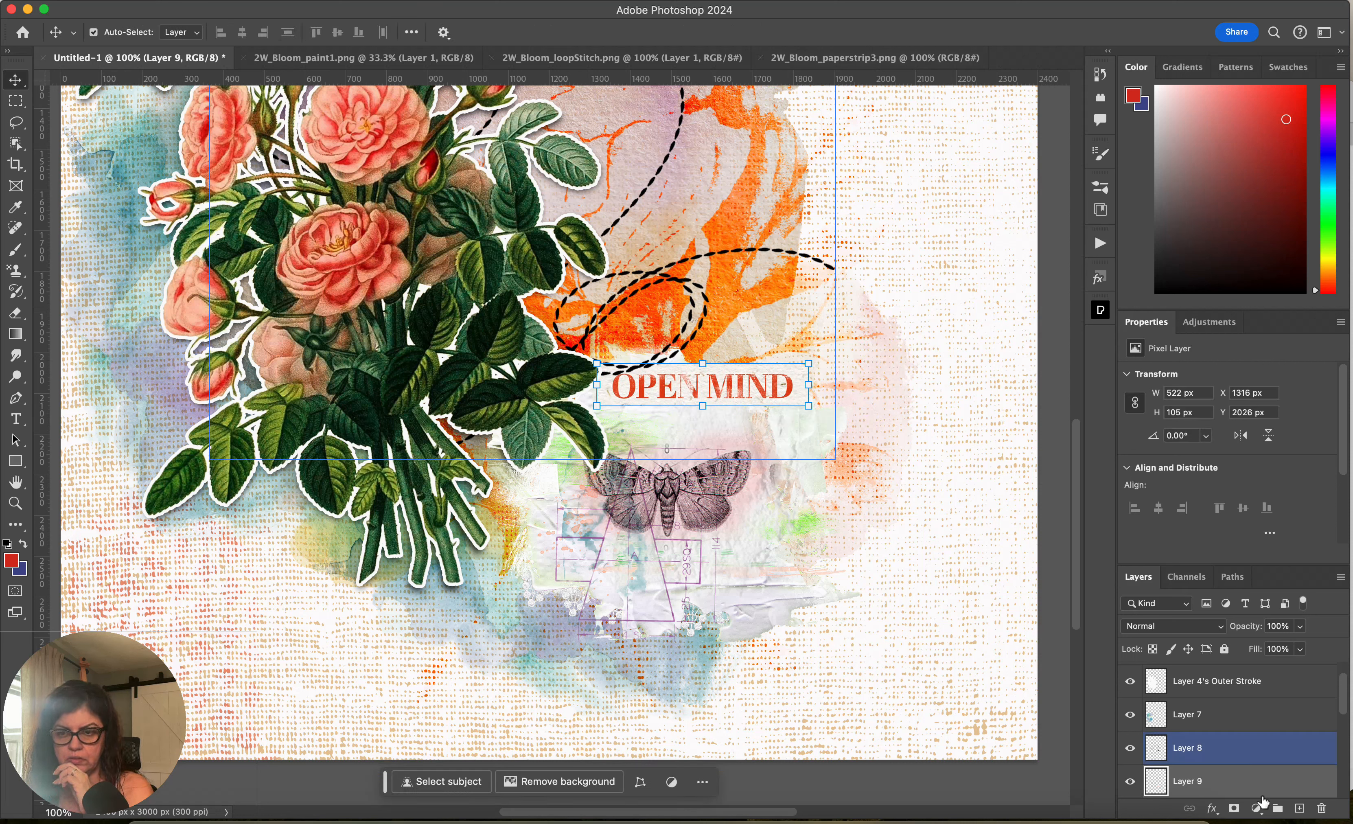
- Add a Drop Shadow to the OPEN MIND strip with 39% opacity, 8 px distance, 8% spread and 8 px size
click(1256, 809)
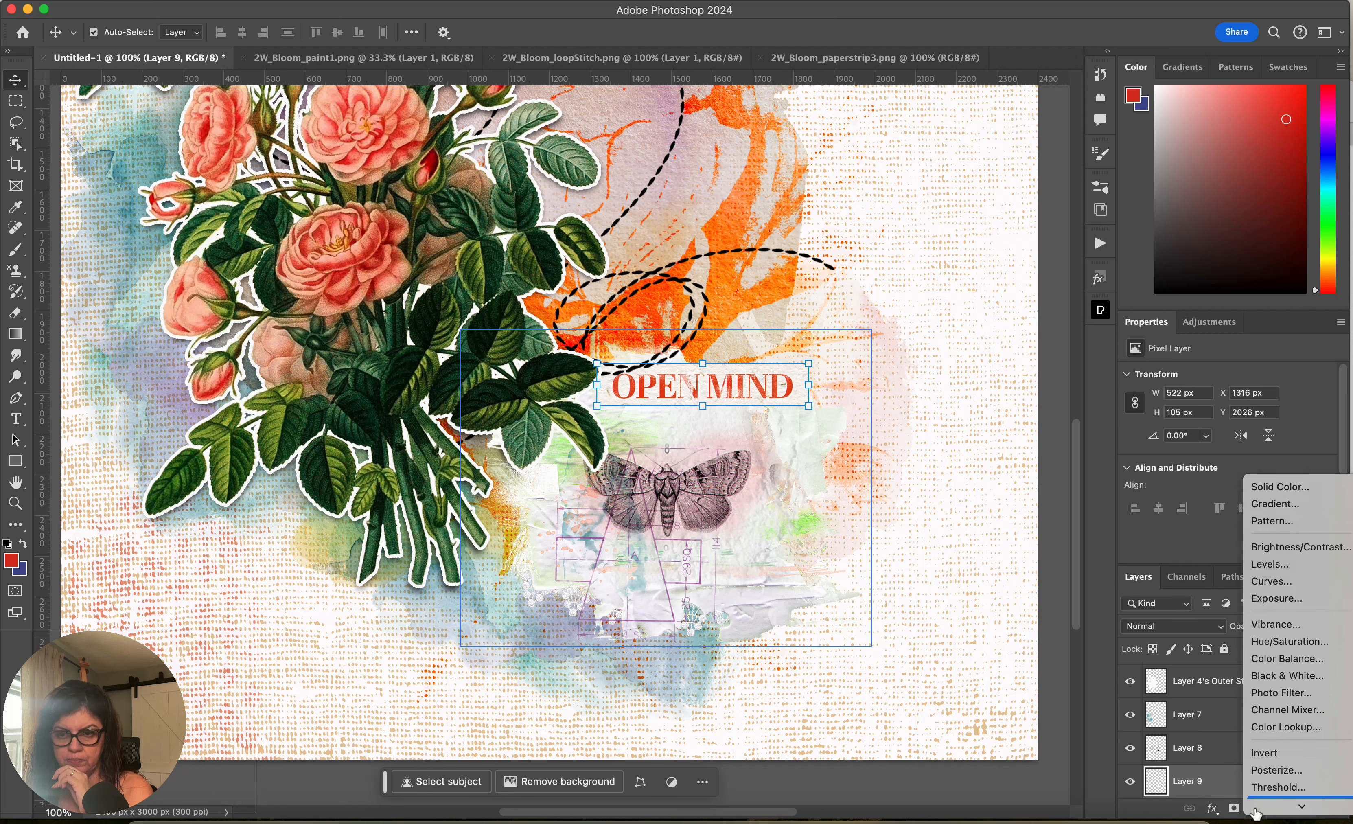
click(1212, 811)
click(1212, 809)
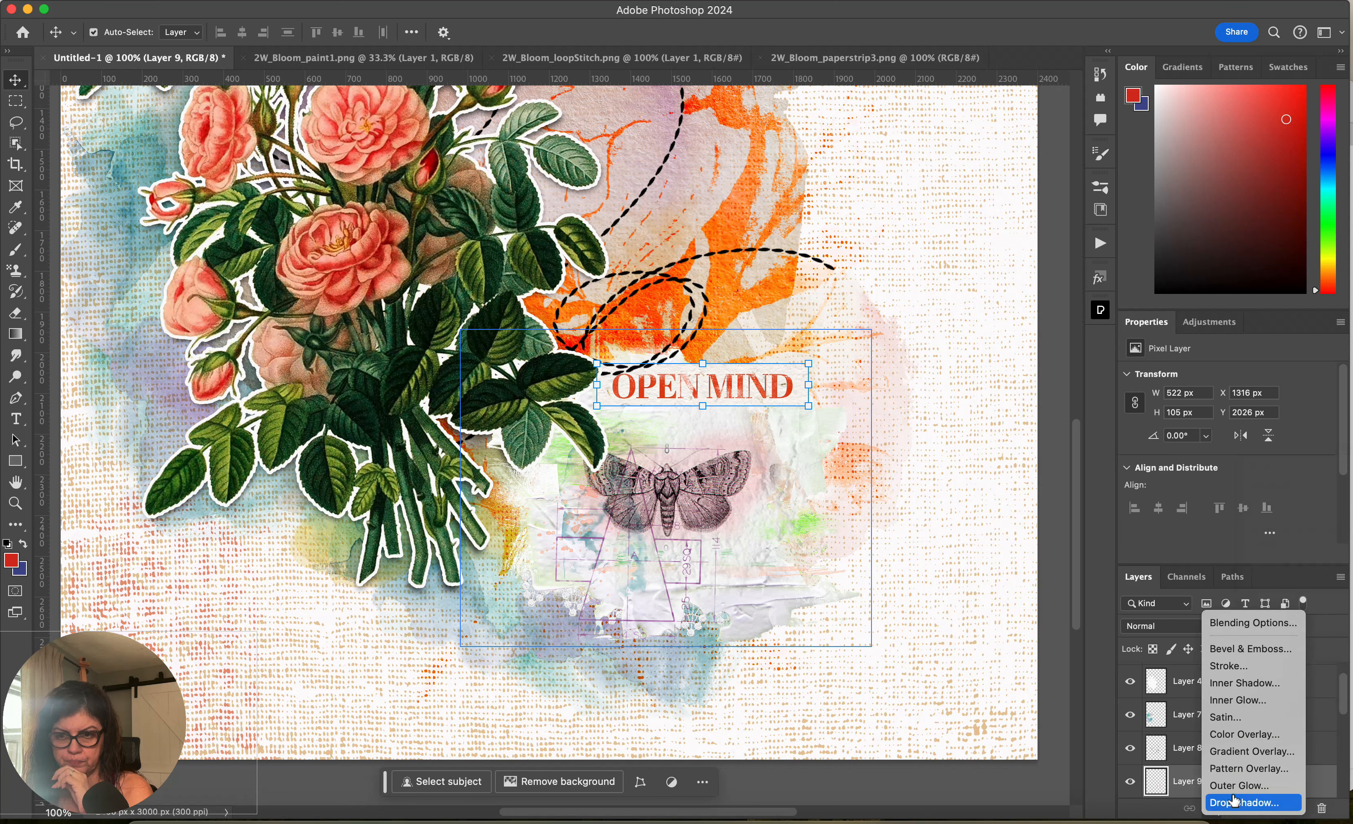
click(1241, 801)
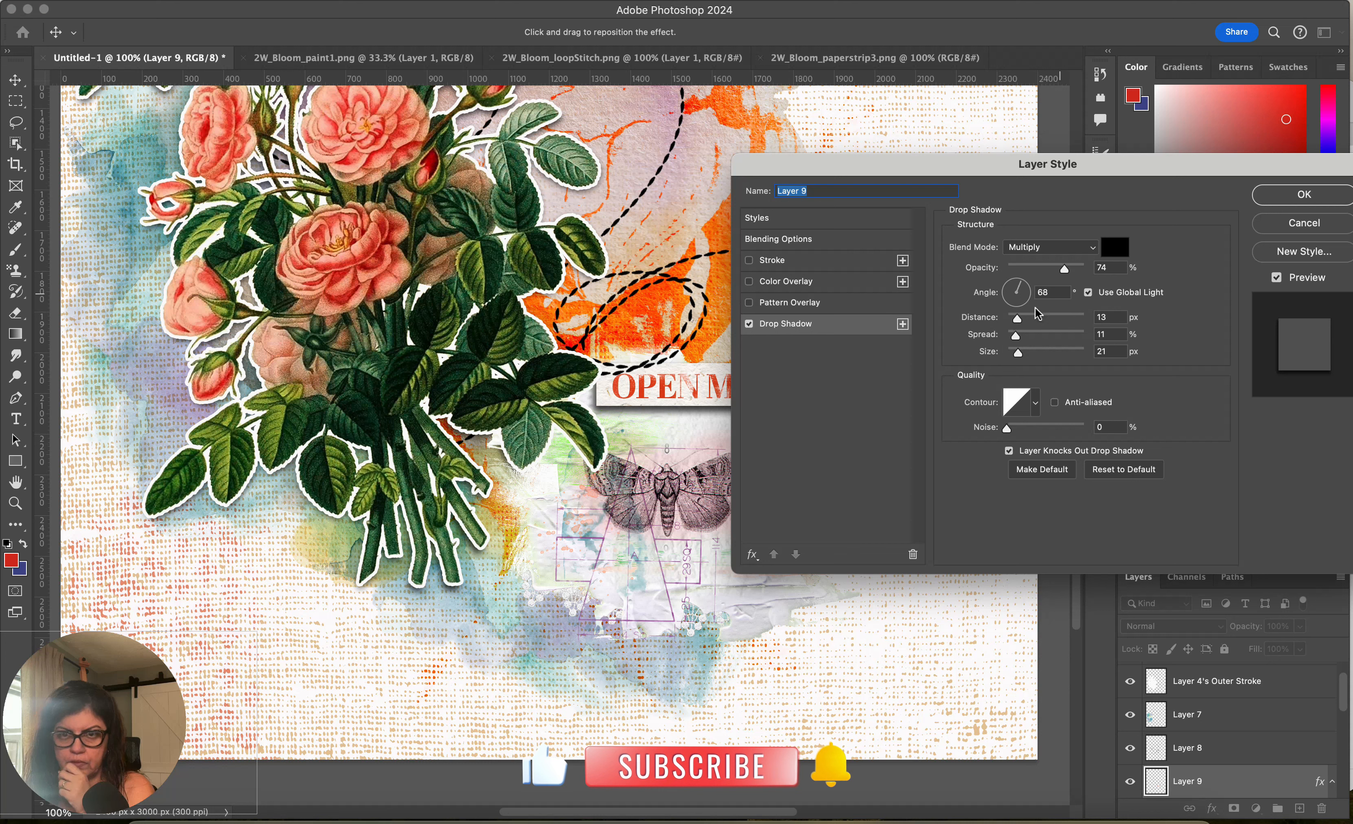
drag(1018, 318, 1013, 319)
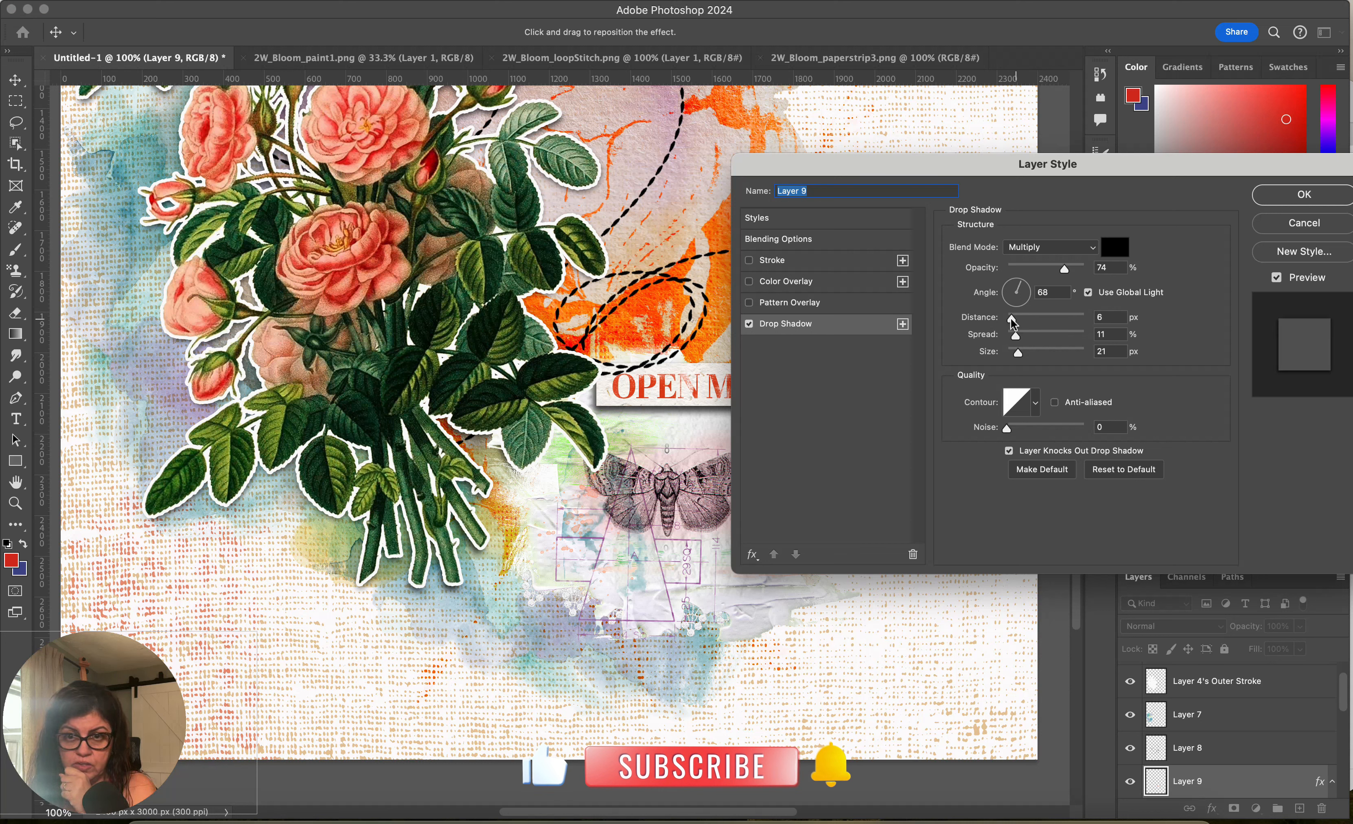
drag(1056, 268, 1053, 282)
drag(1019, 350, 1014, 340)
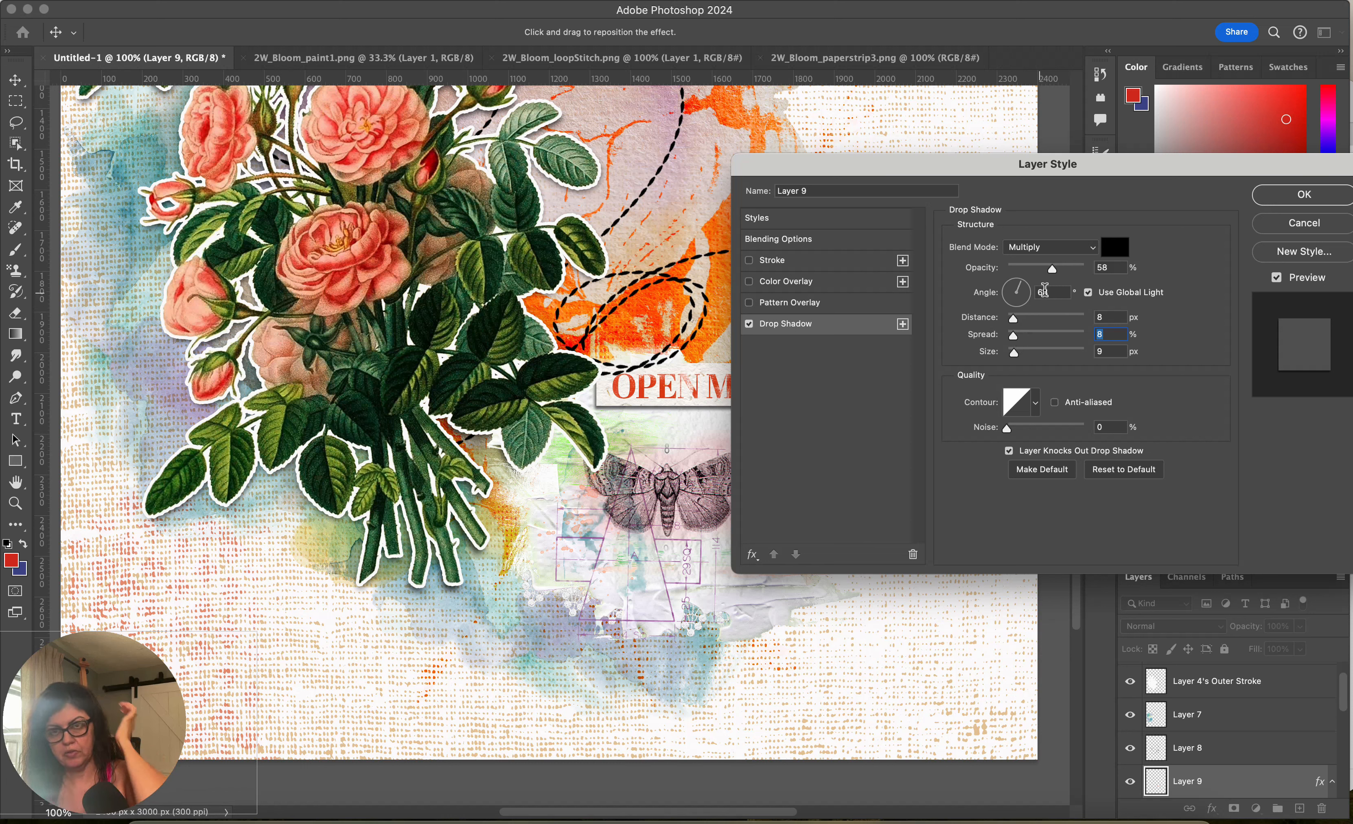
drag(1053, 269, 1036, 271)
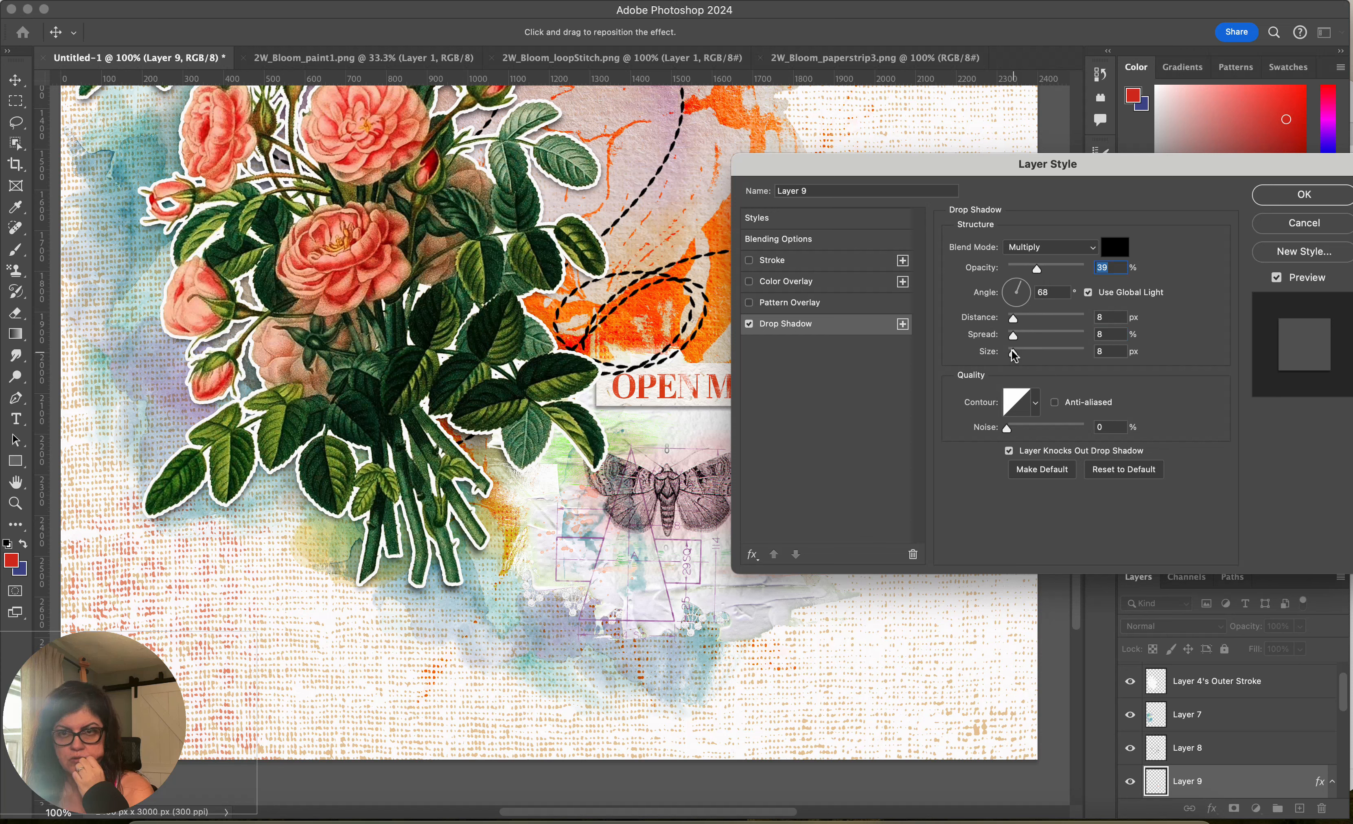
click(1277, 197)
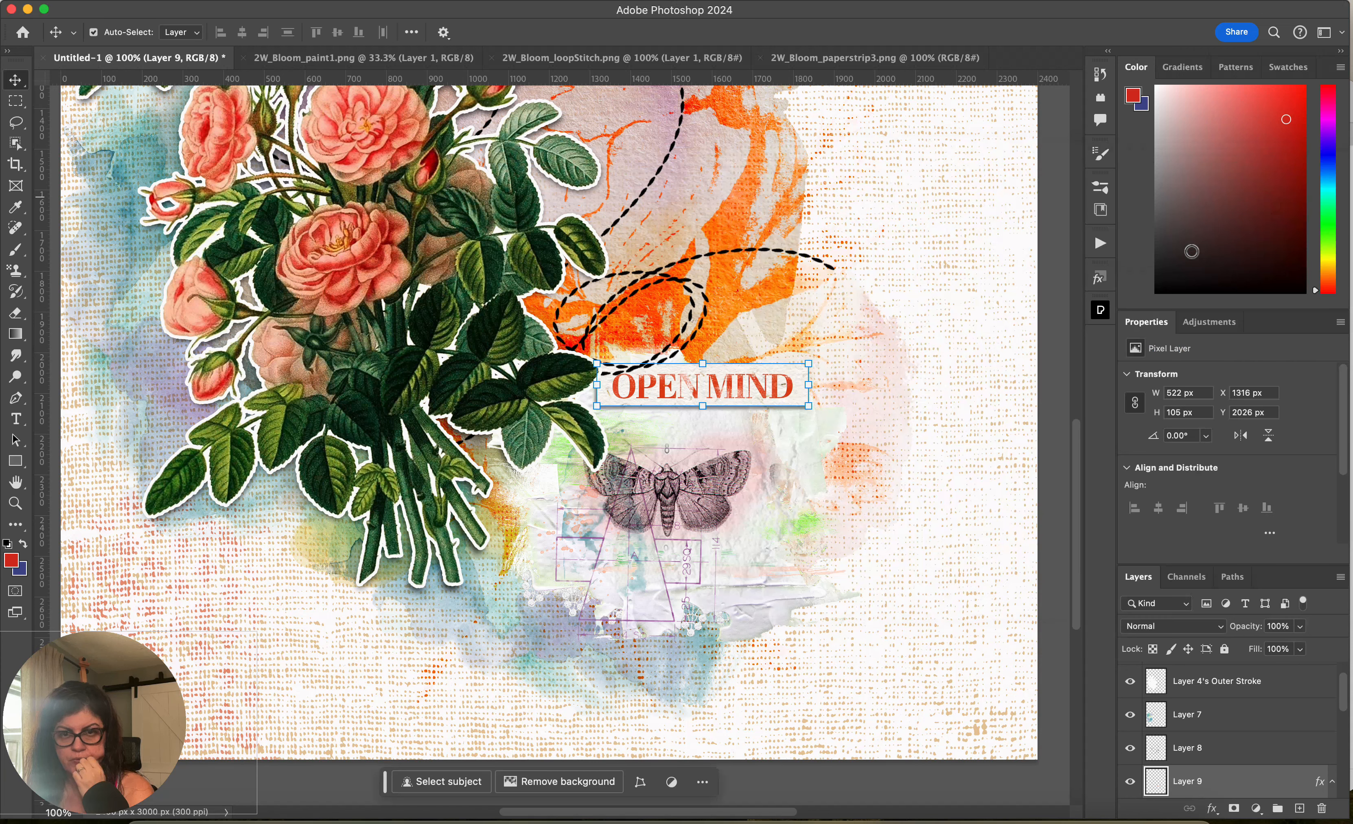
- Separate the OPEN MIND strip's drop shadow effect onto its own layer
scroll(1192, 251, left, 1)
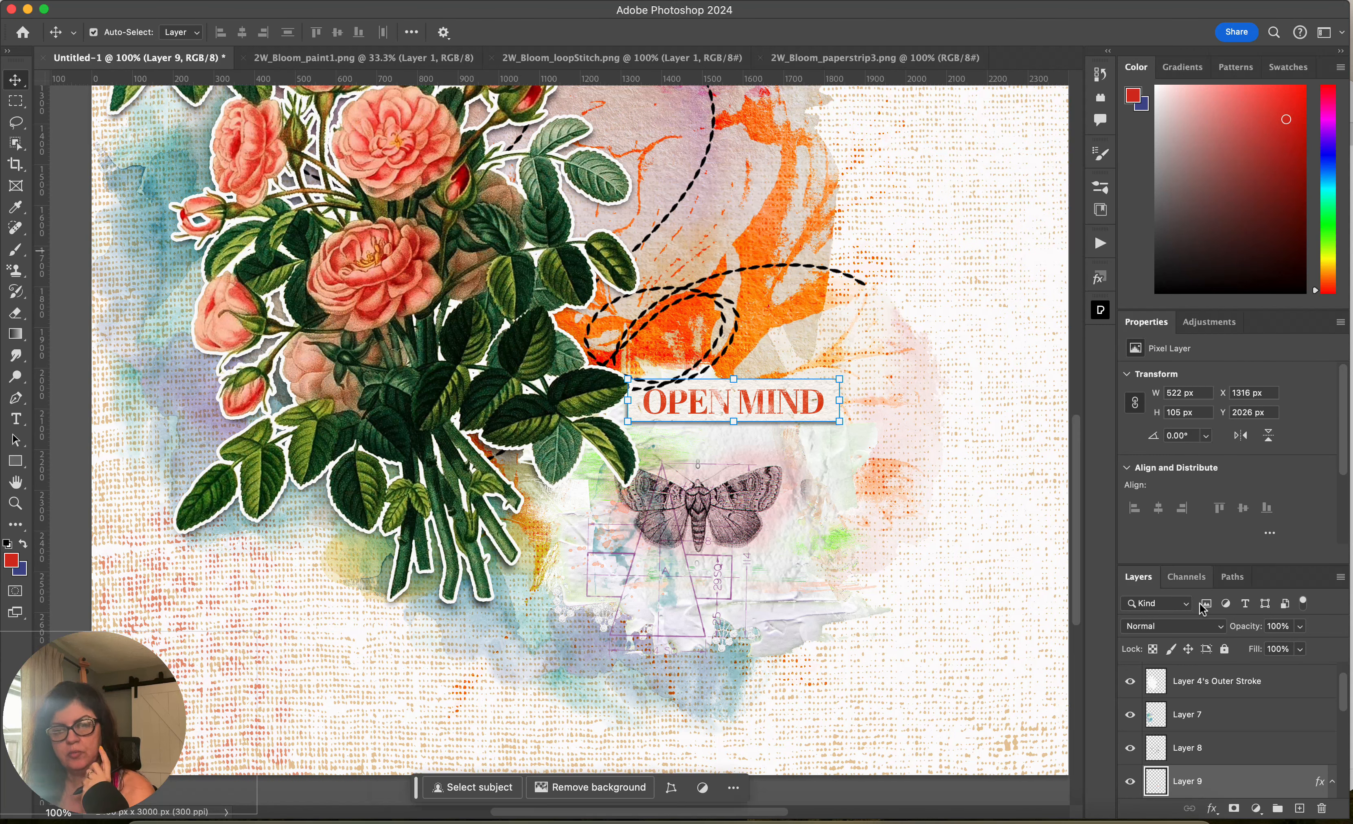
scroll(1277, 733, down, 2)
right_click(1284, 729)
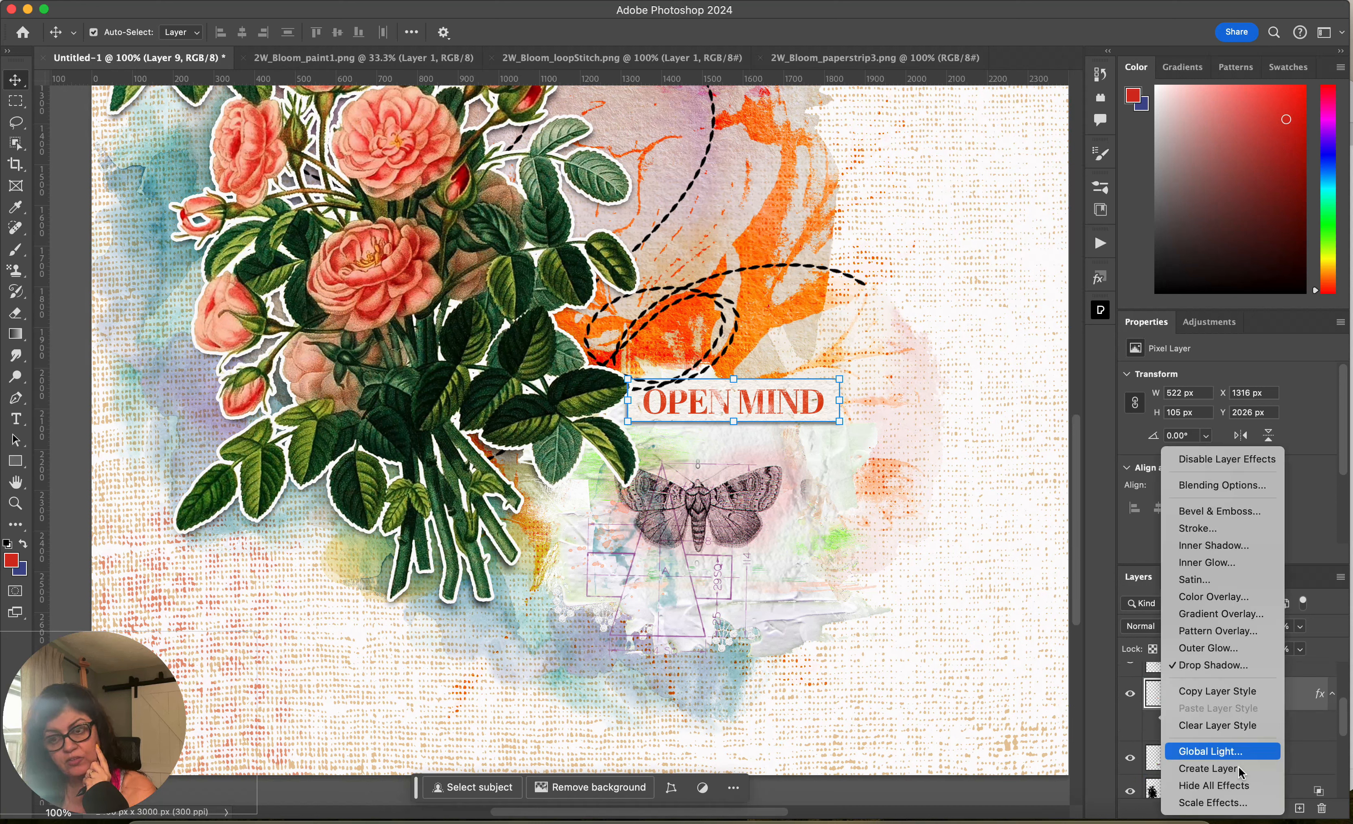
click(1209, 768)
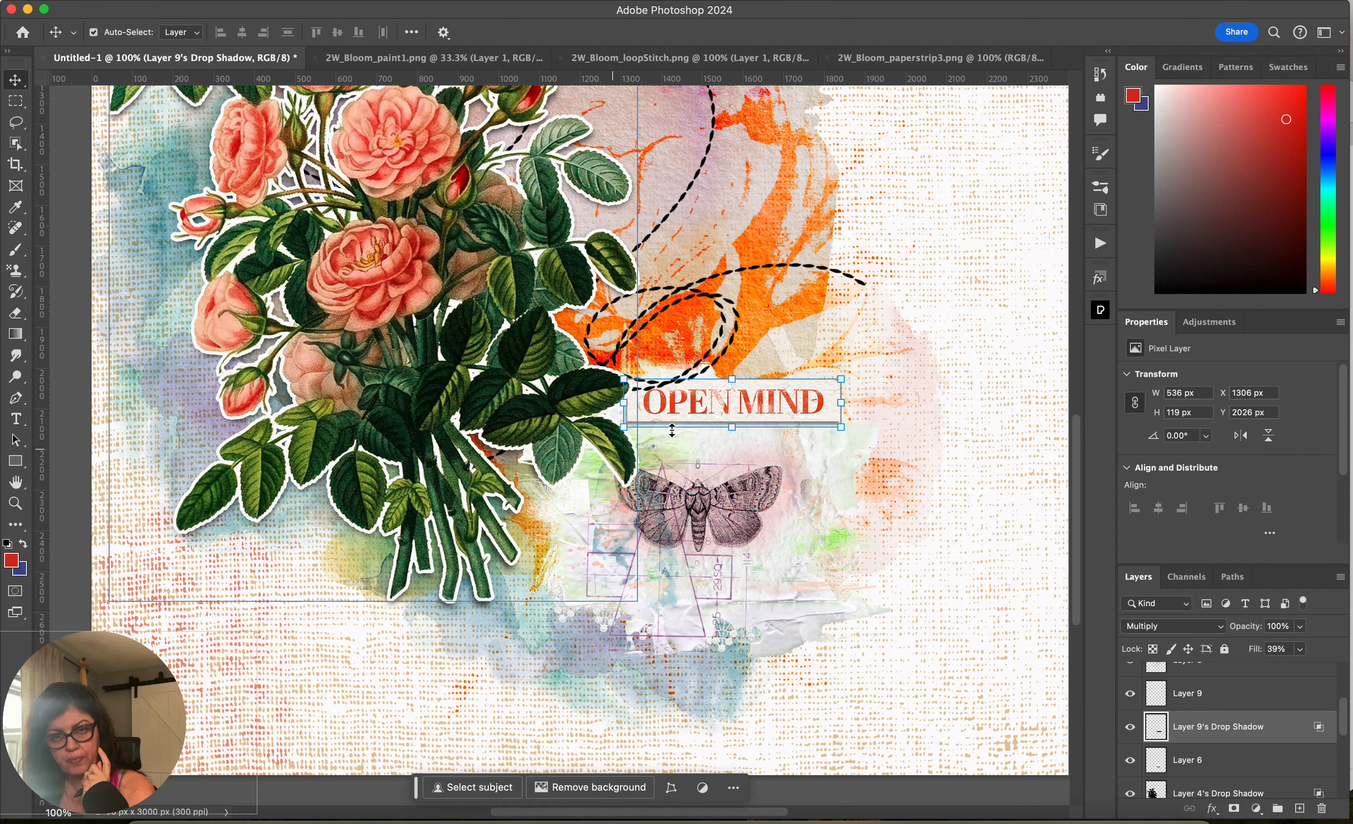
- Warp the strip's drop shadow, pulling in the lower and left edges and extending the upper right corner slightly outward
click(765, 422)
key(super+t)
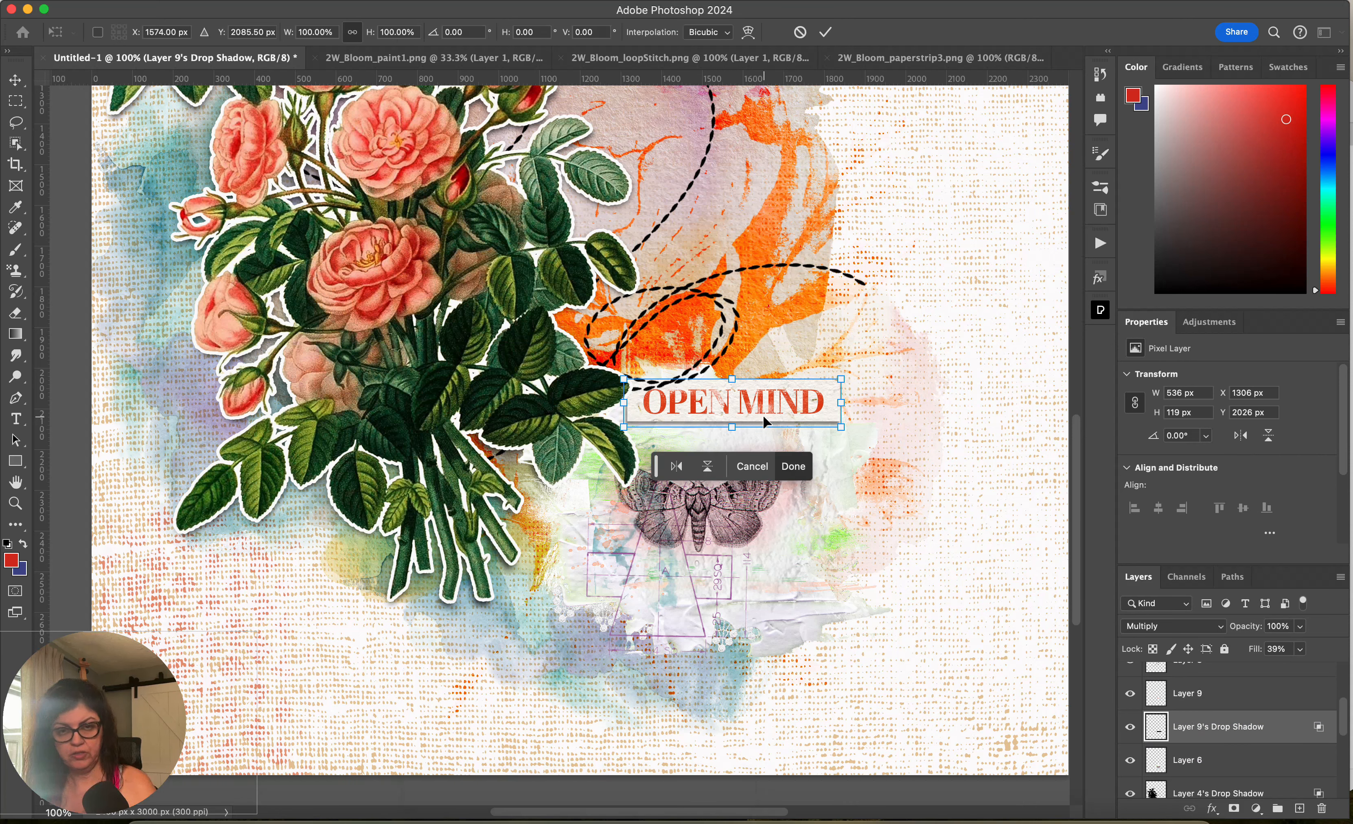
scroll(764, 414, right, 2)
right_click(750, 396)
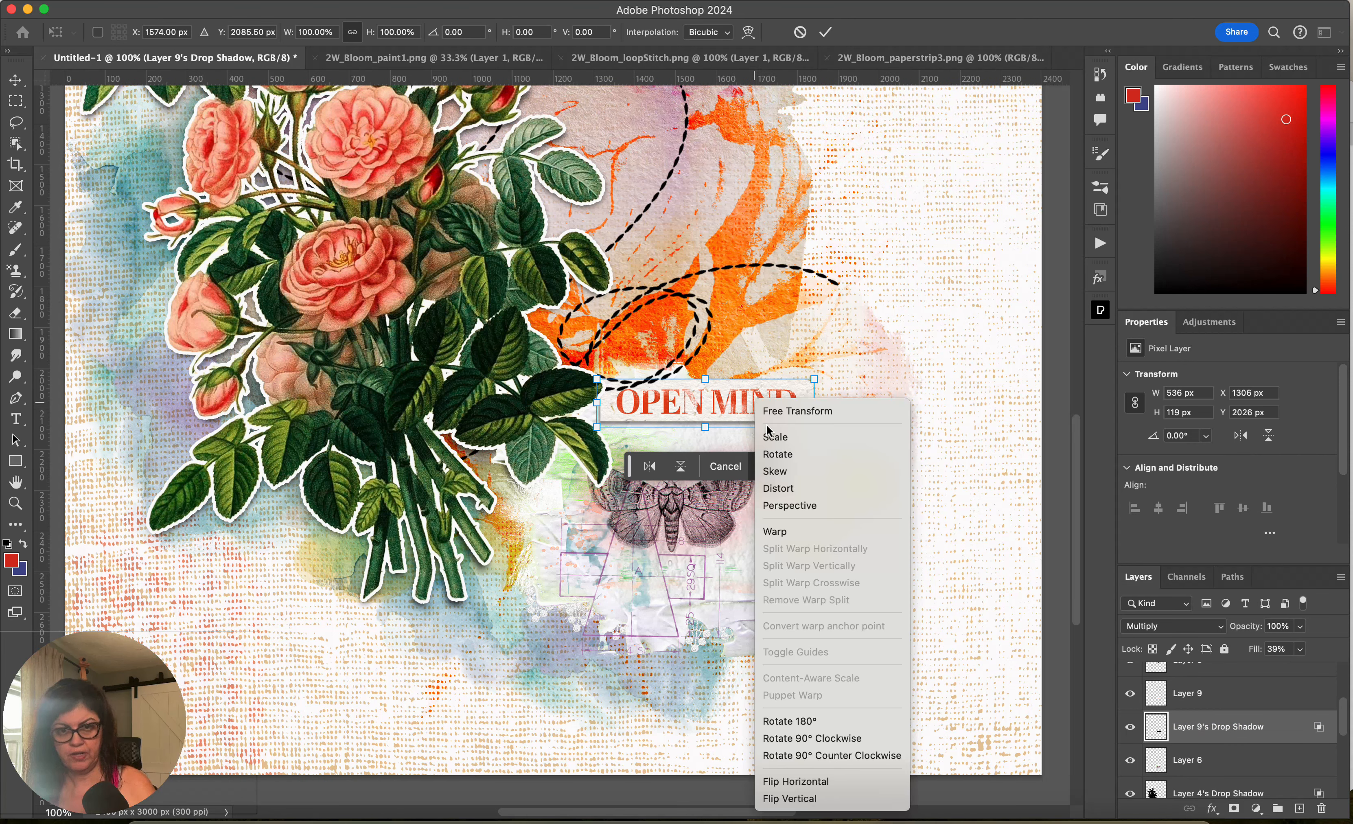
click(777, 530)
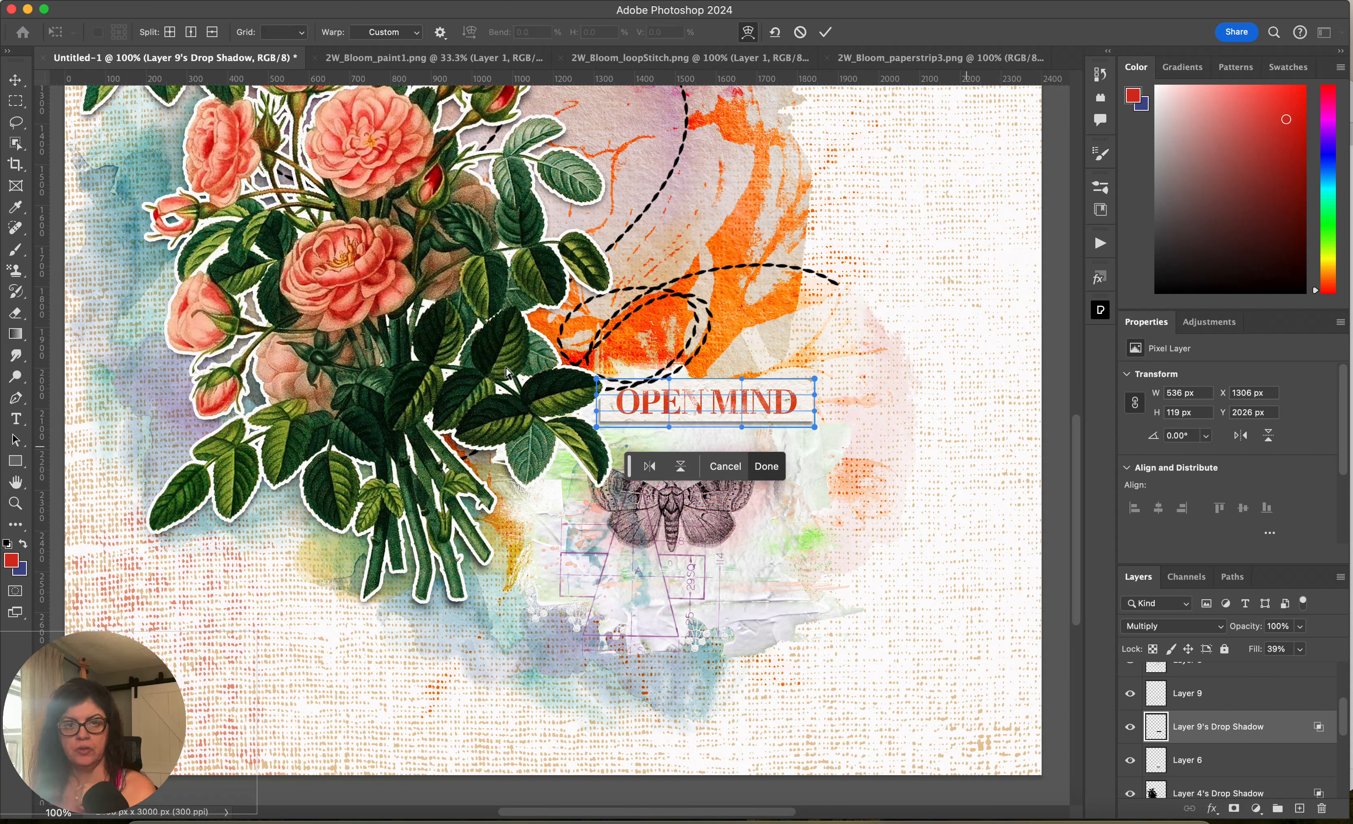
drag(671, 429, 669, 420)
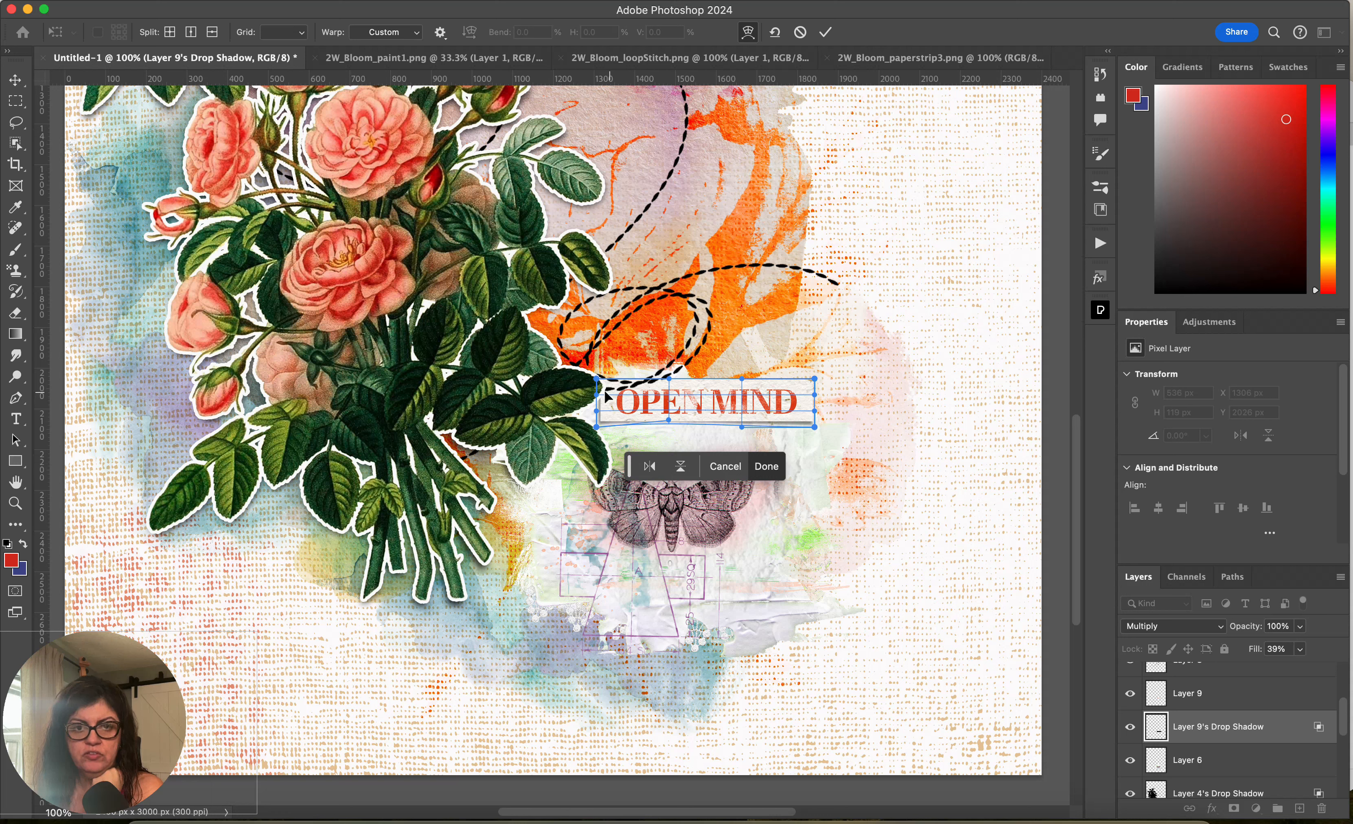
drag(597, 408, 602, 405)
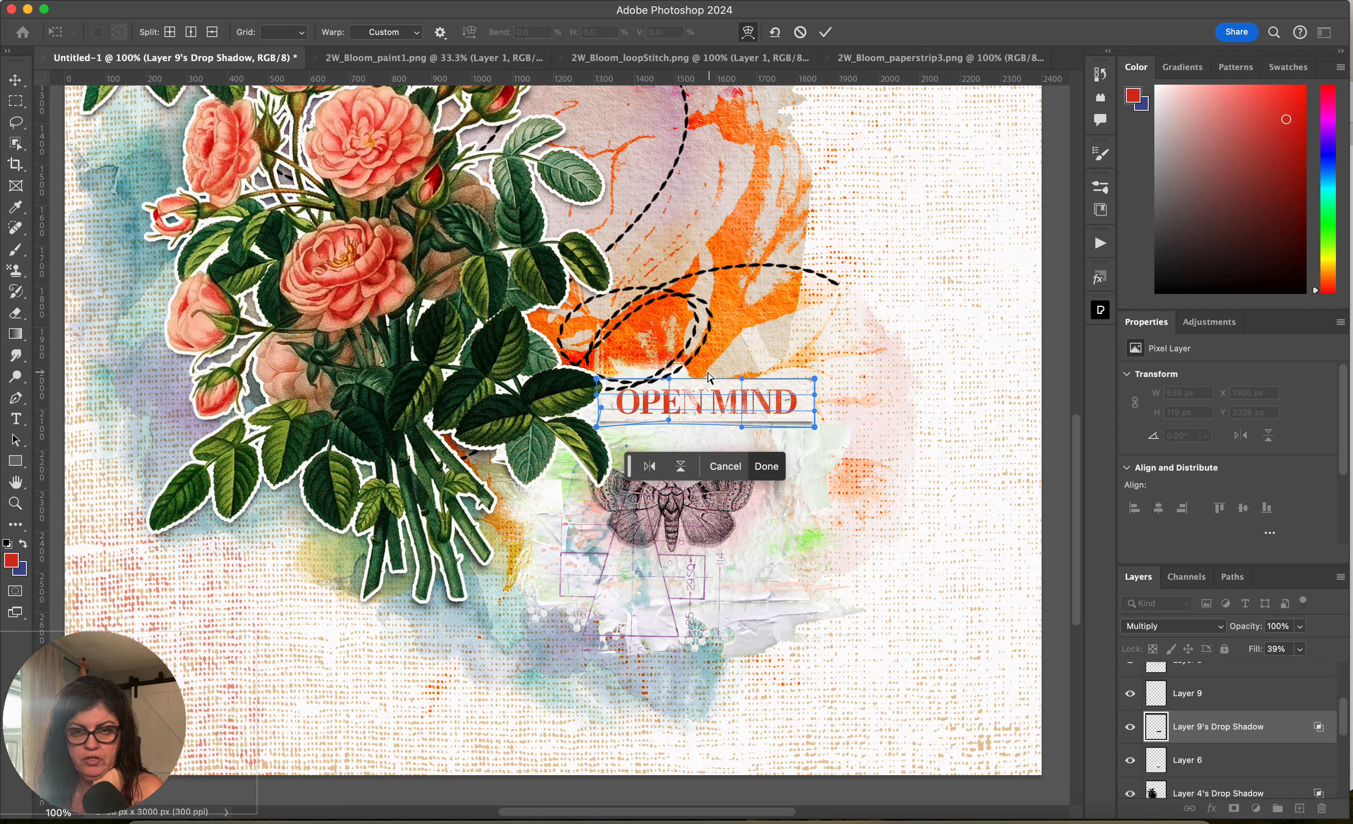
drag(815, 380, 819, 382)
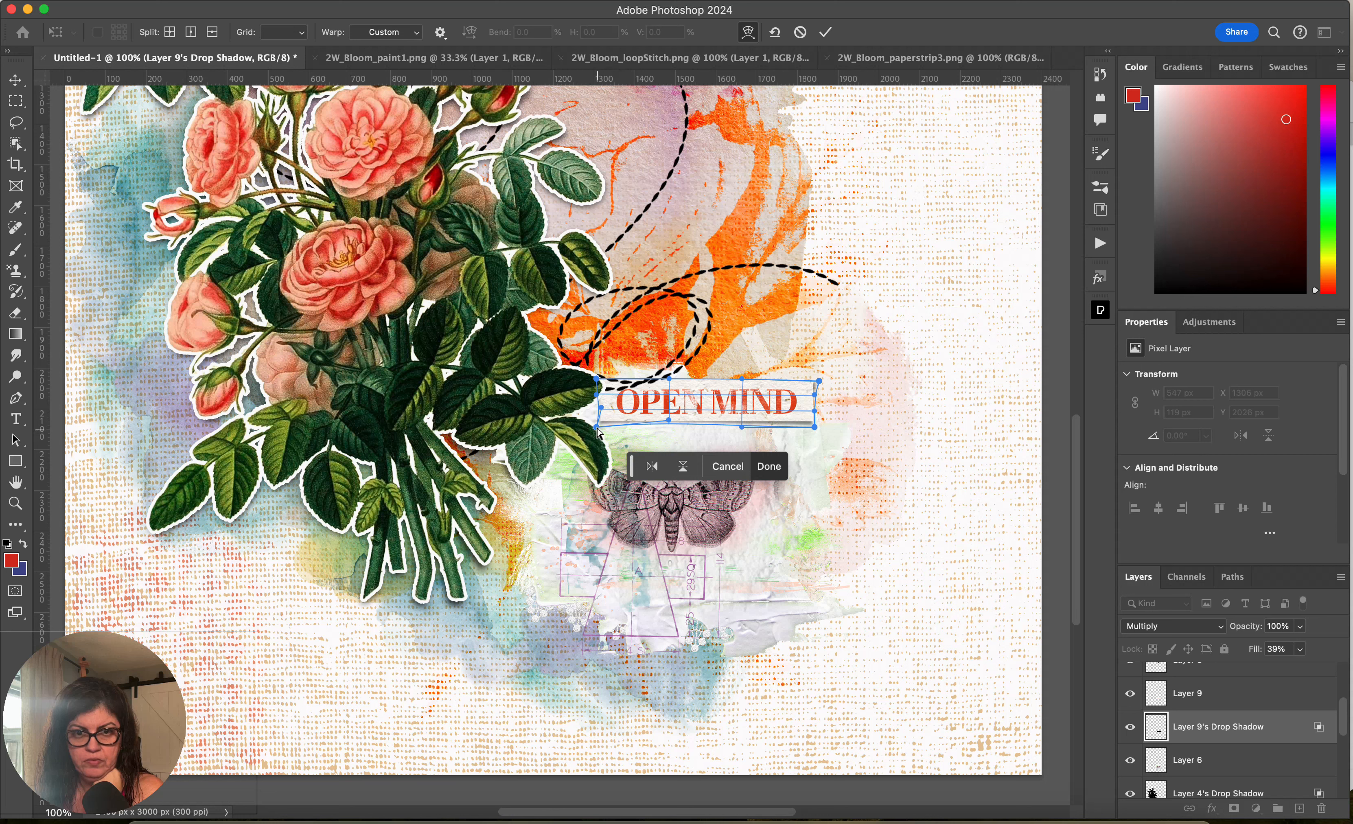
drag(663, 419, 663, 419)
click(826, 32)
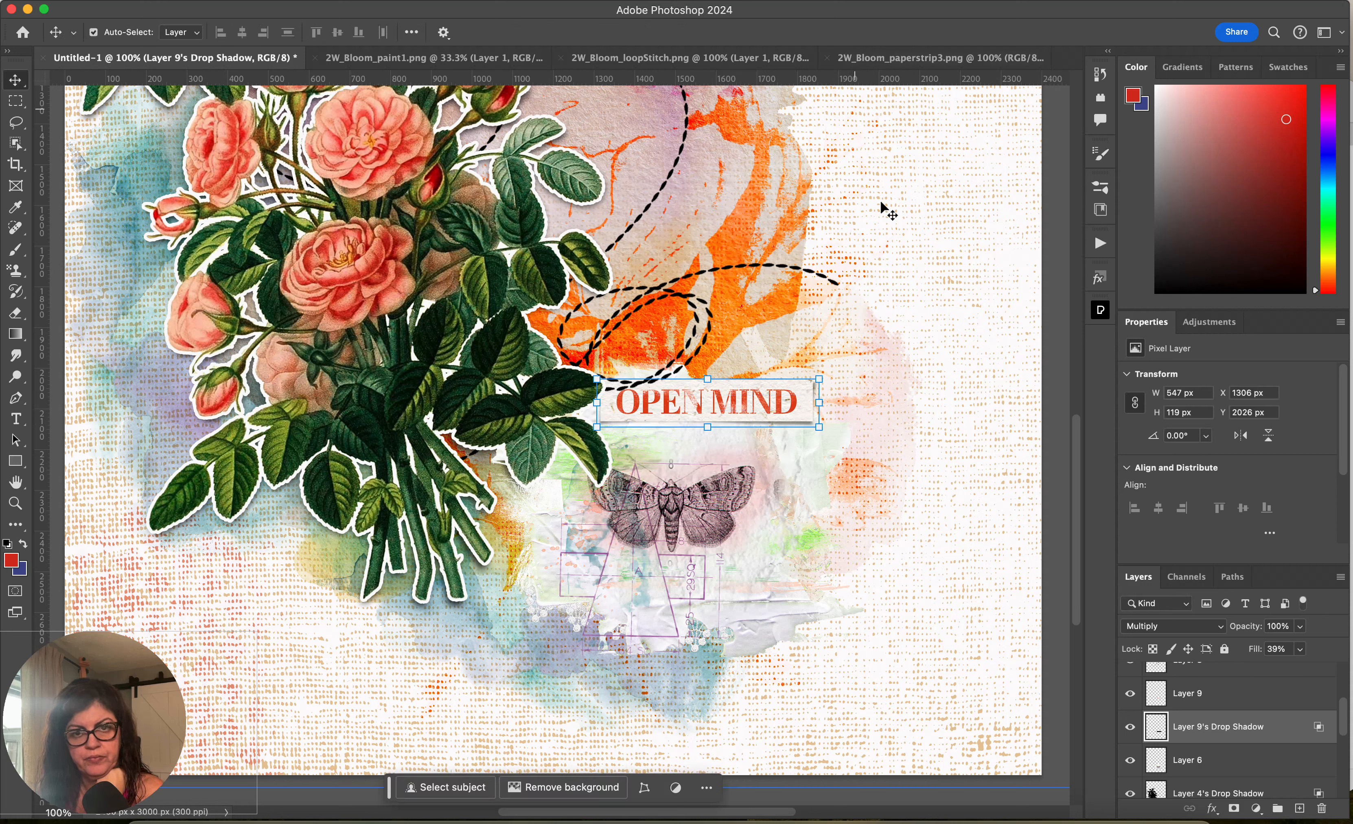
- Compare the strip with its warped shadow hidden and shown, and review the composition of the whole page
click(1130, 728)
click(1132, 727)
click(1160, 768)
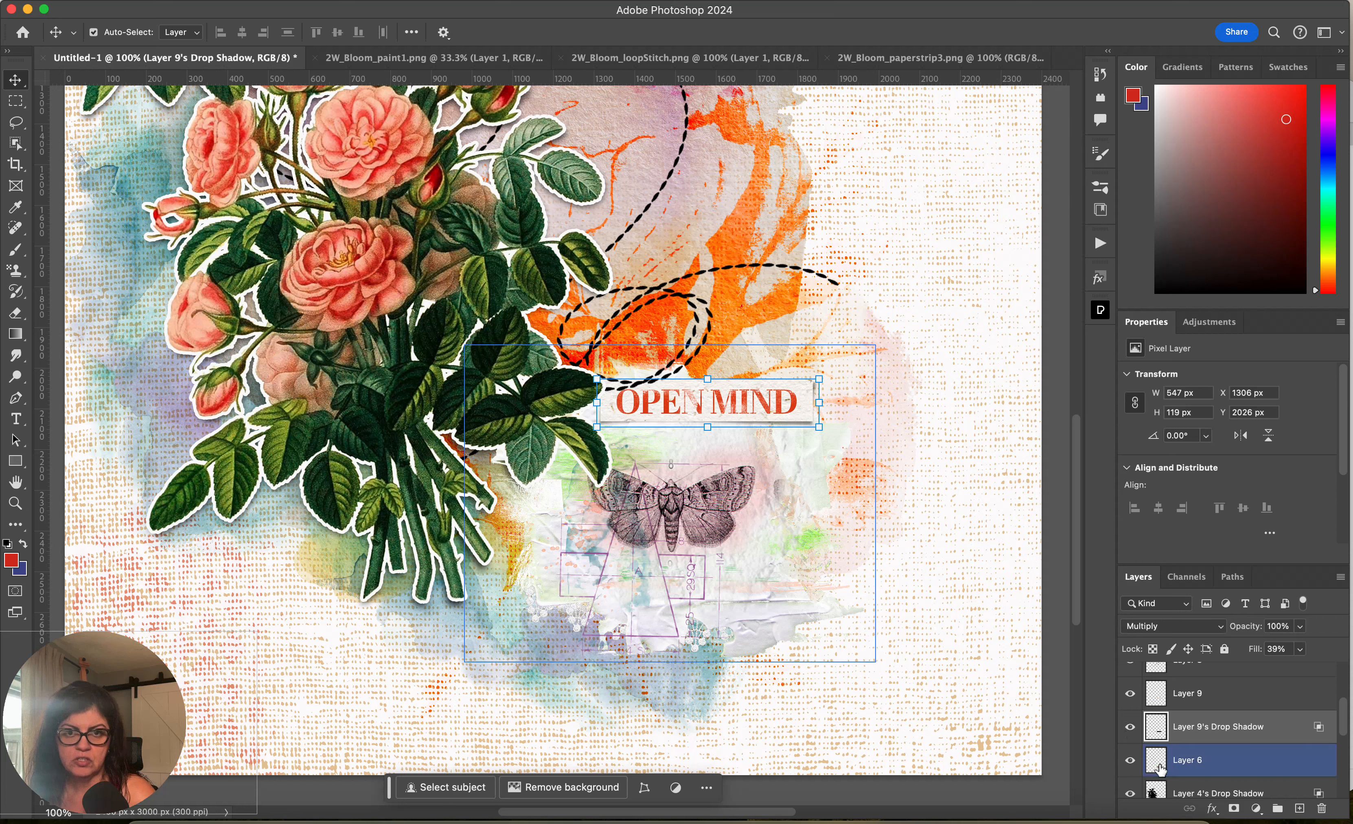
drag(1074, 528, 1074, 526)
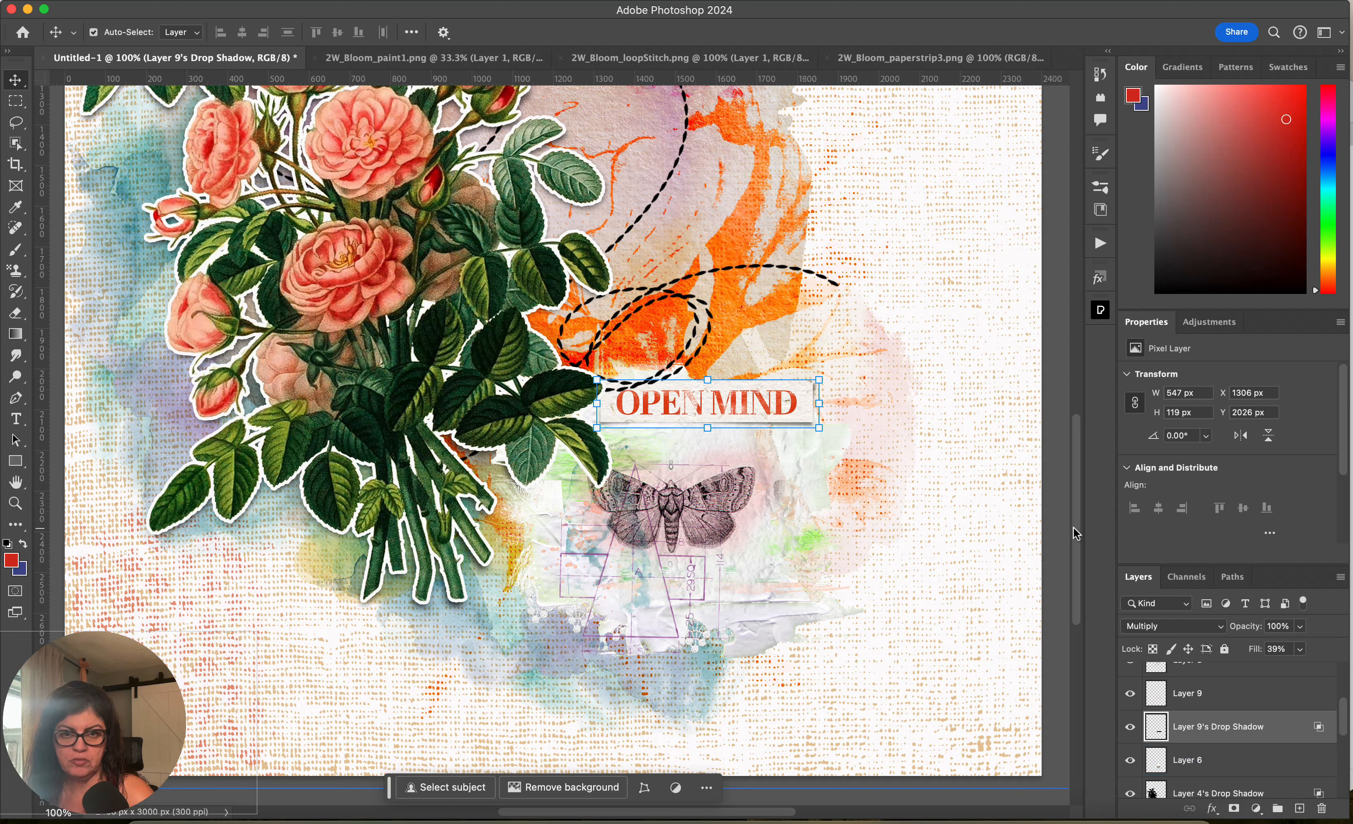
key(super+minus)
key(super+minus)
key(super+minus)
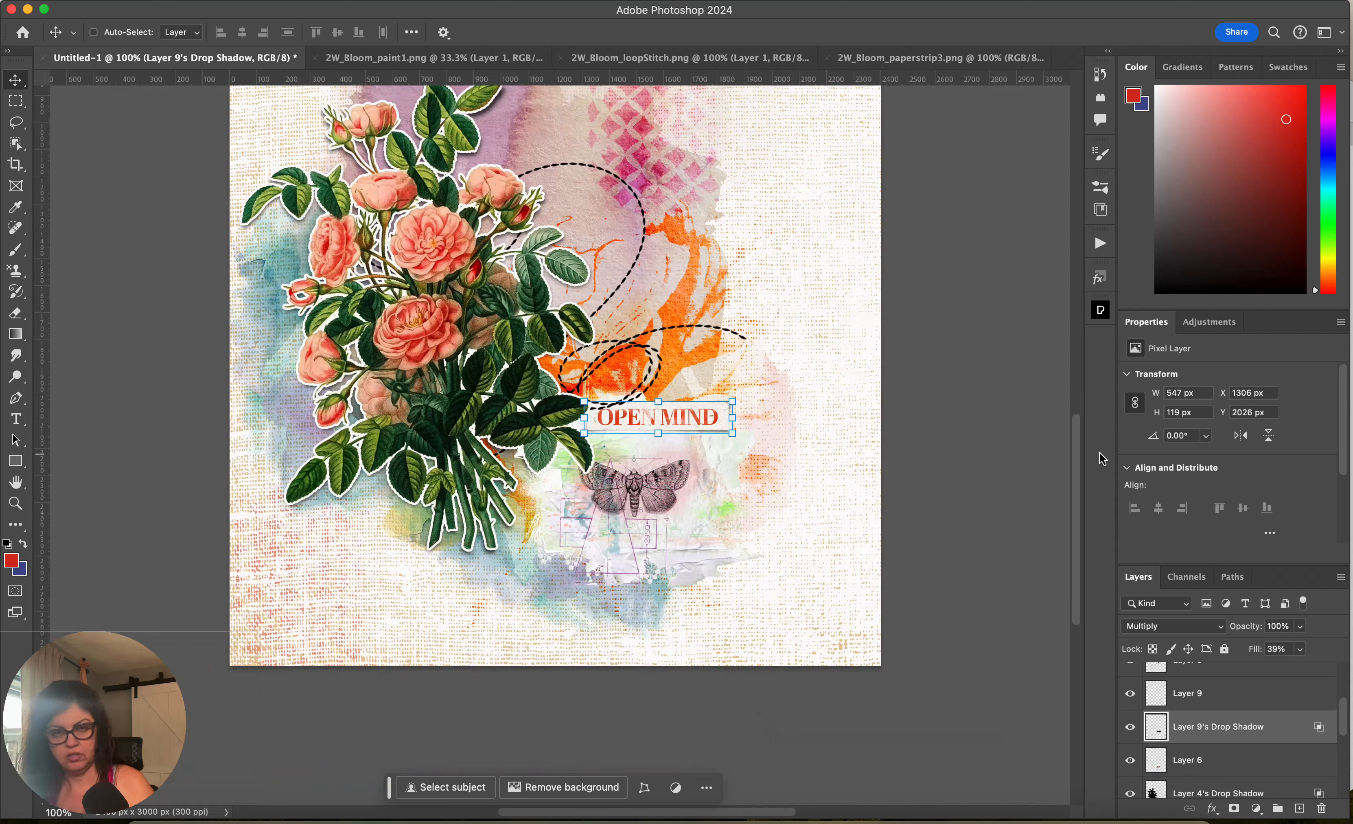
key(super+minus)
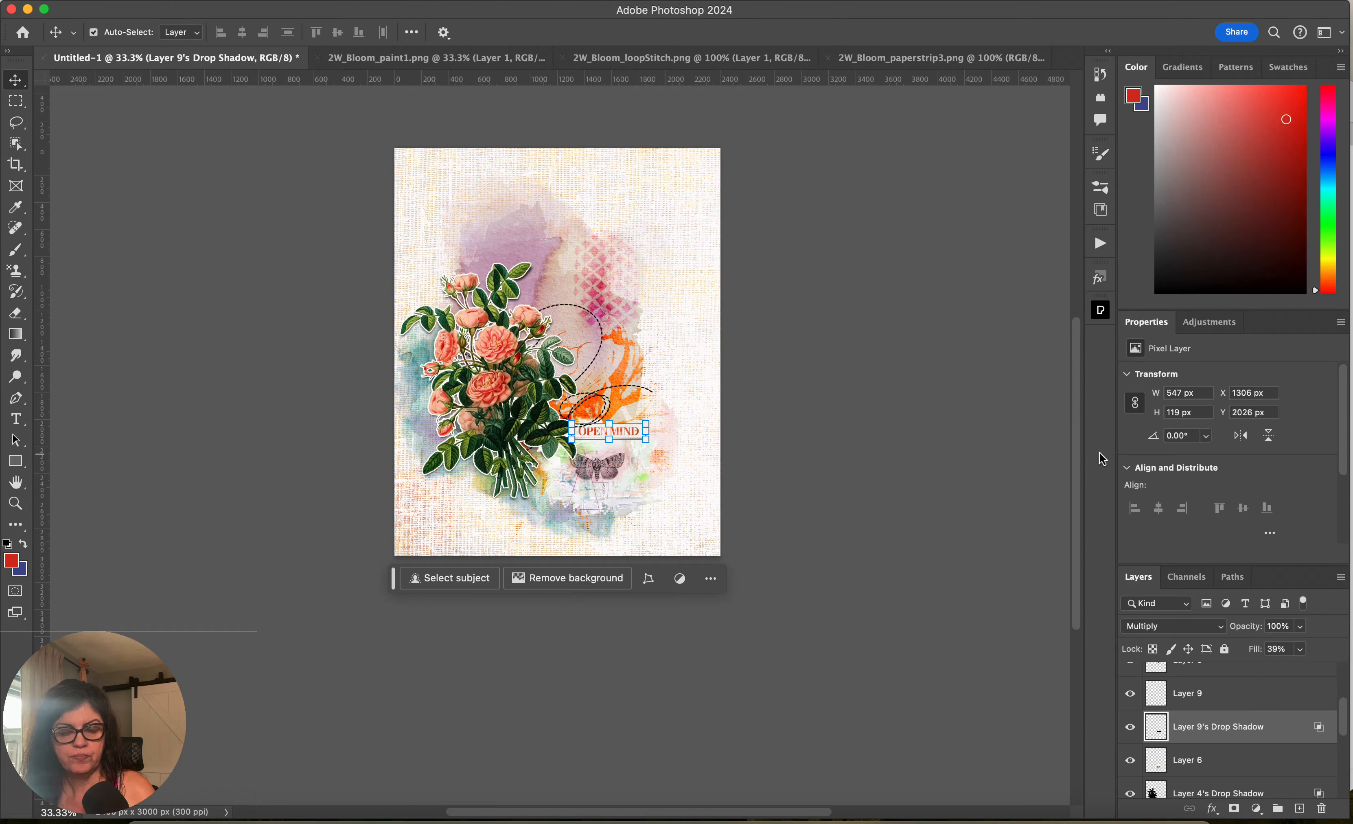
key(super+plus)
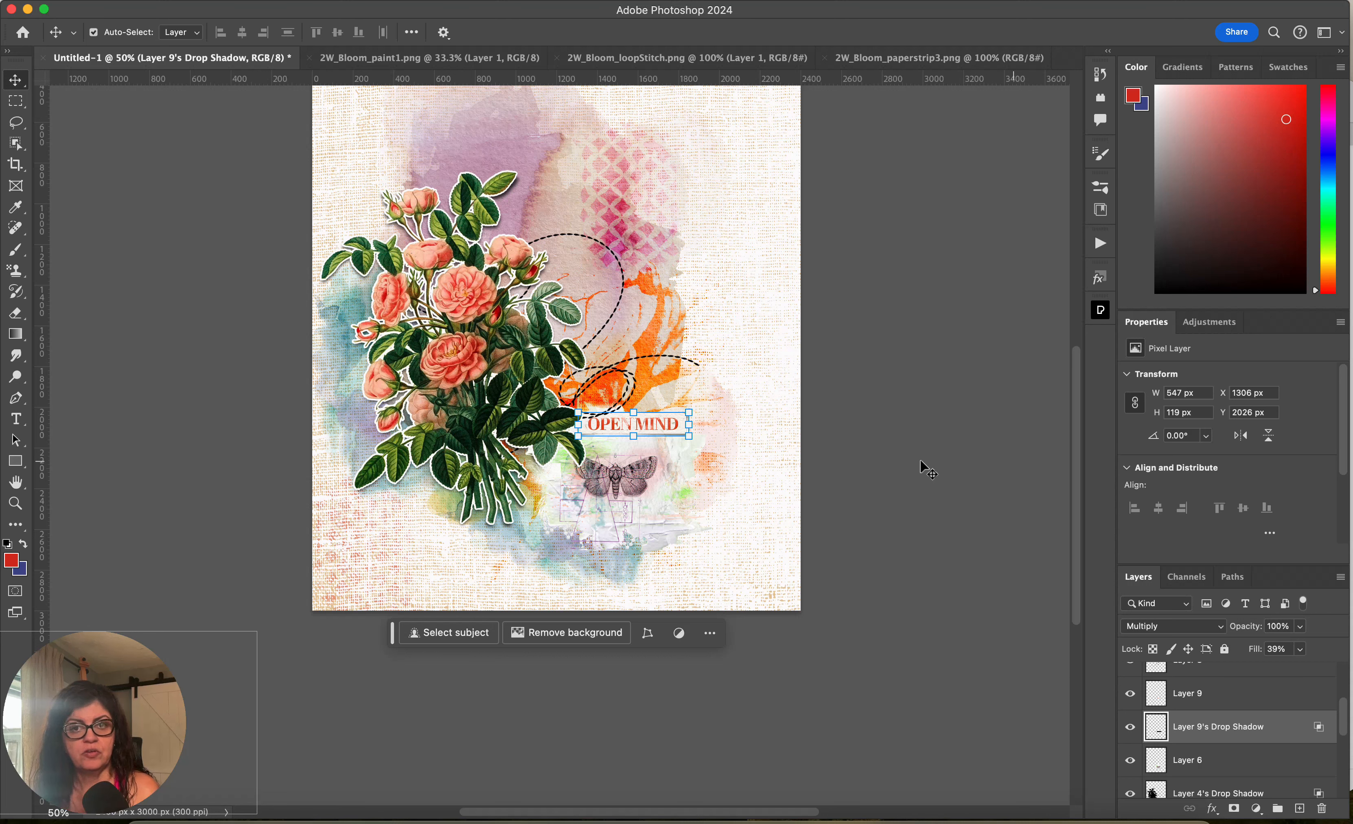
scroll(886, 457, down, 2)
scroll(886, 457, up, 6)
scroll(886, 457, down, 1)
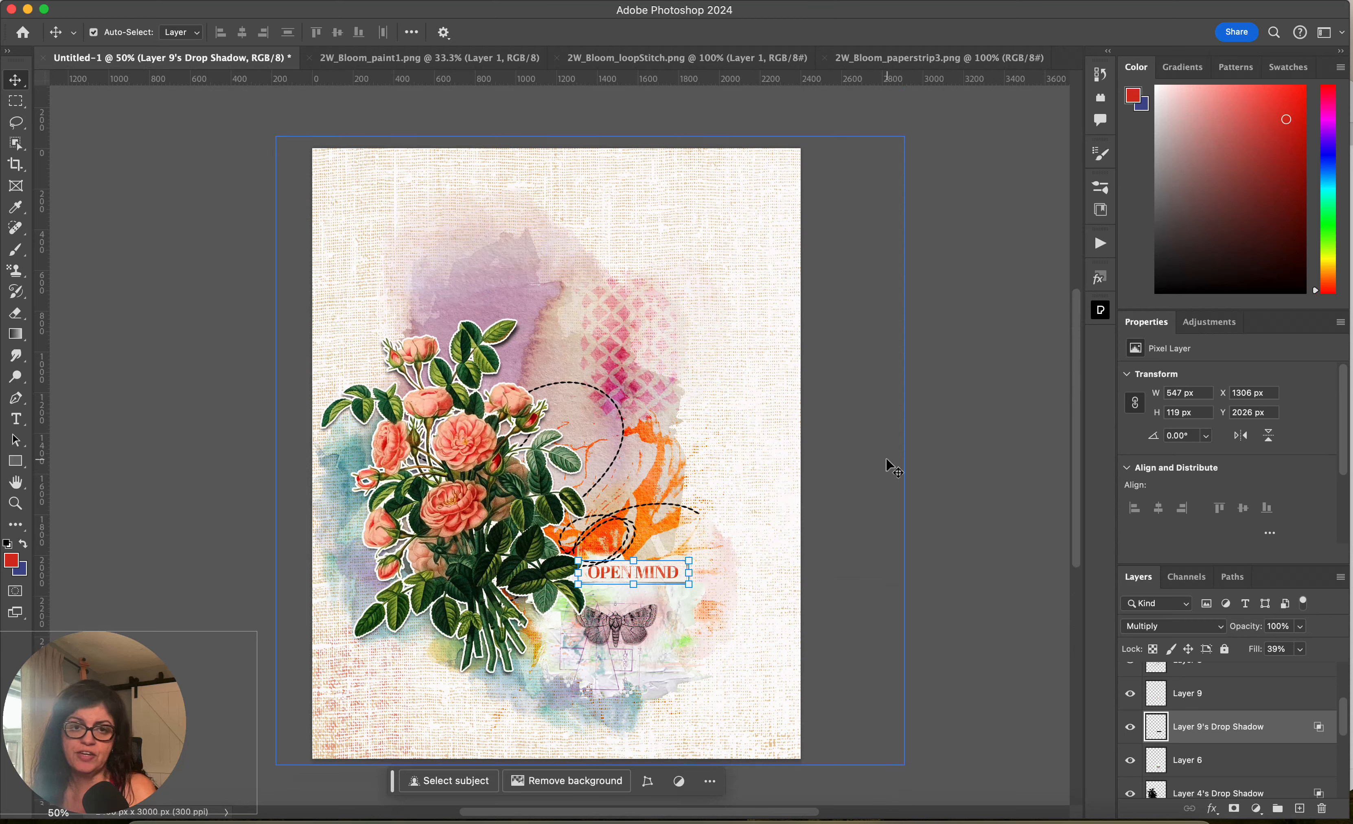